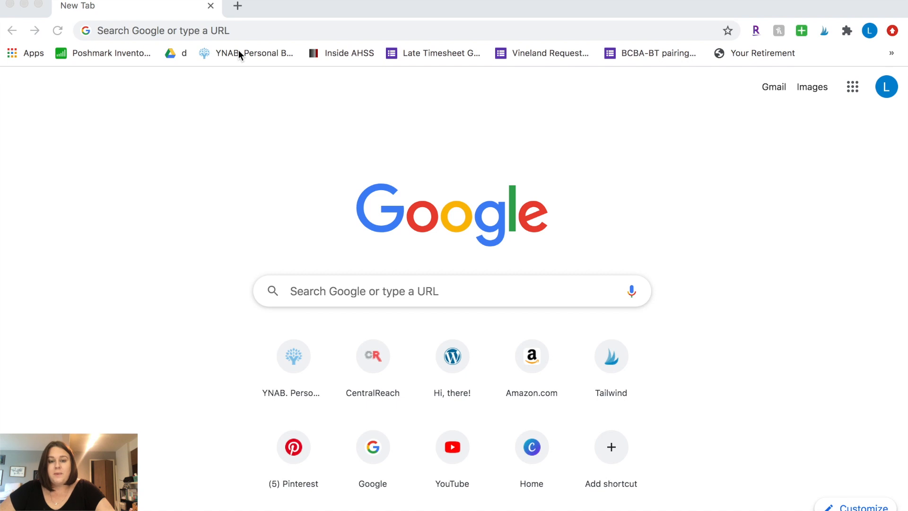
# Log in to YNAB from its website and create a new budget named "Budget For Me #1".
pyautogui.click(238, 52)
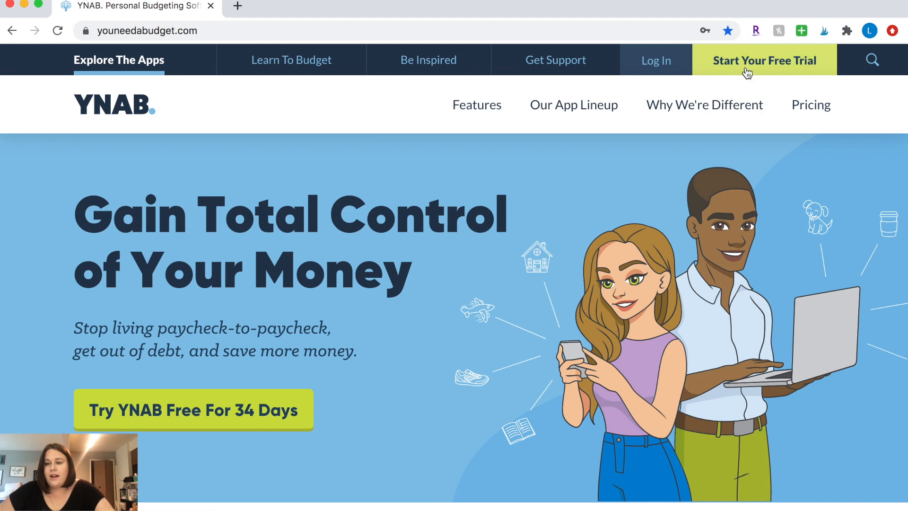
pyautogui.click(652, 68)
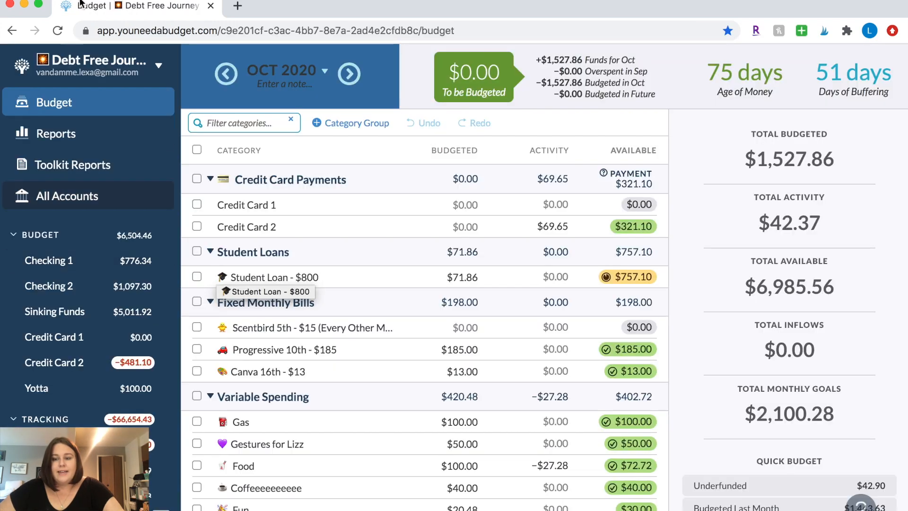
pyautogui.click(159, 67)
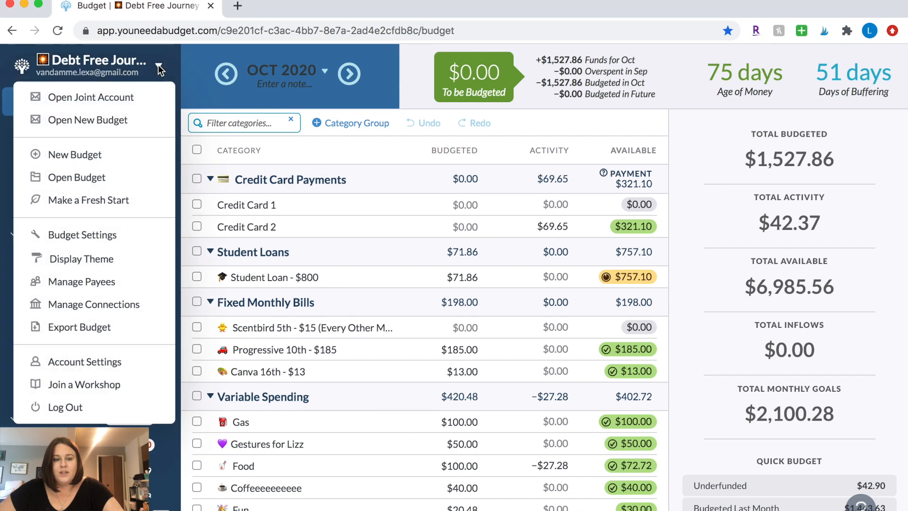
pyautogui.click(90, 159)
pyautogui.write('Budget For Me #1')
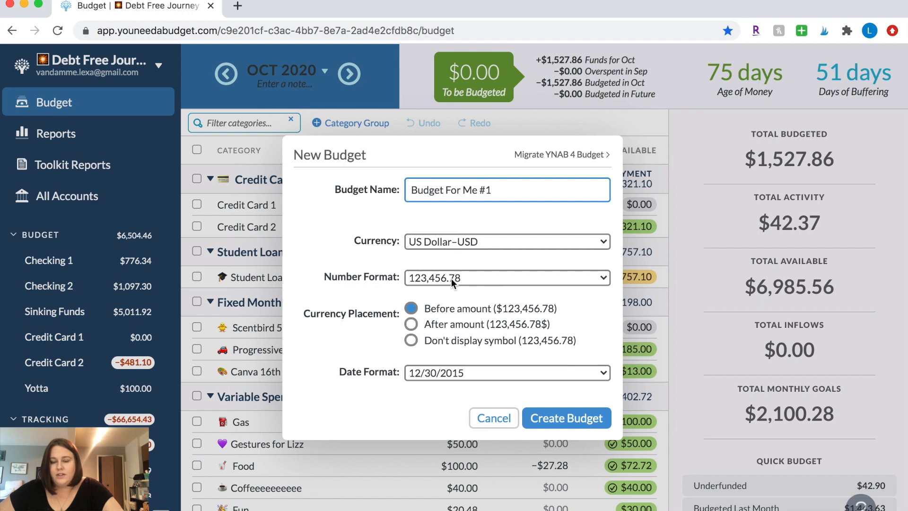
pyautogui.click(561, 417)
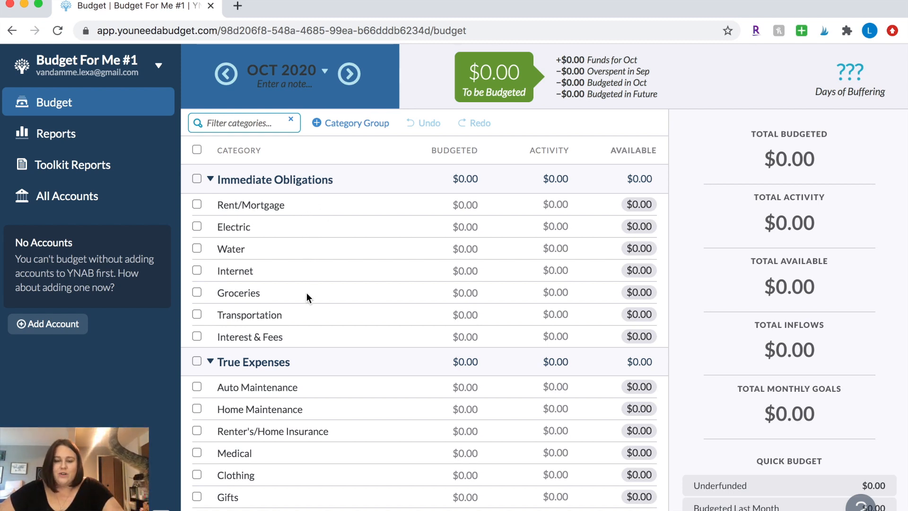
# Examine the default category groups and their categories in the new budget, from Immediate Obligations down to Just for Fun.
pyautogui.scroll(-5, 308, 359)
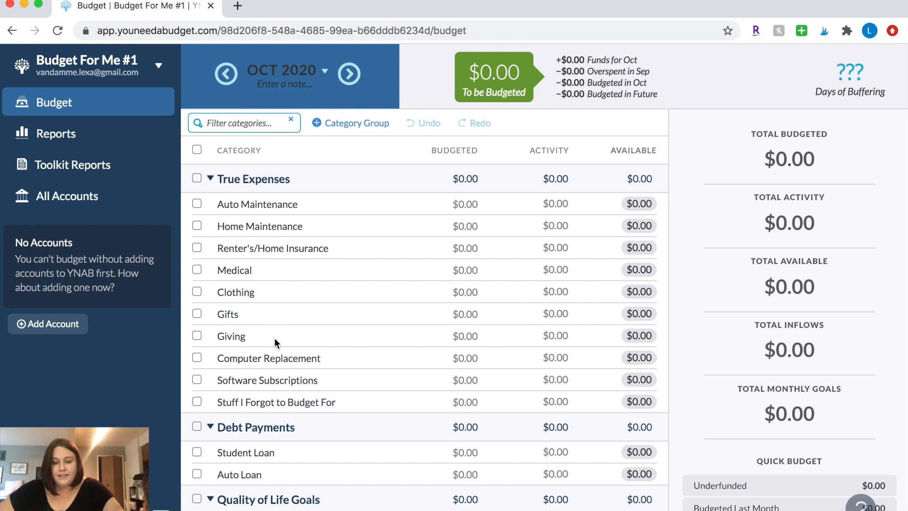
pyautogui.scroll(-5, 274, 338)
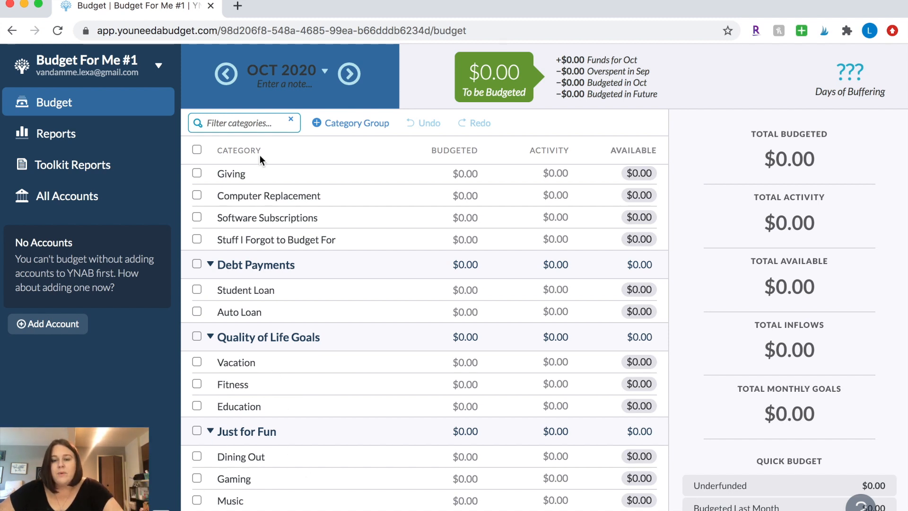
pyautogui.scroll(1, 337, 365)
pyautogui.scroll(7, 336, 365)
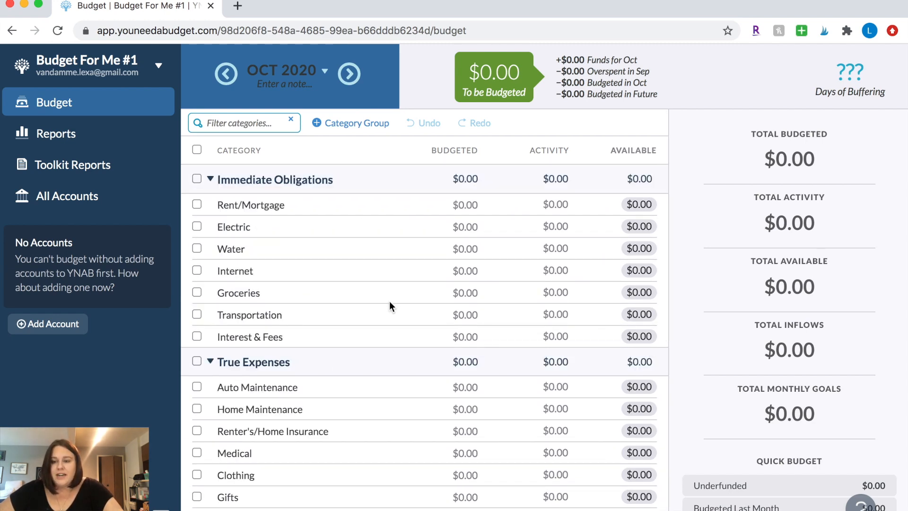
pyautogui.scroll(-7, 389, 303)
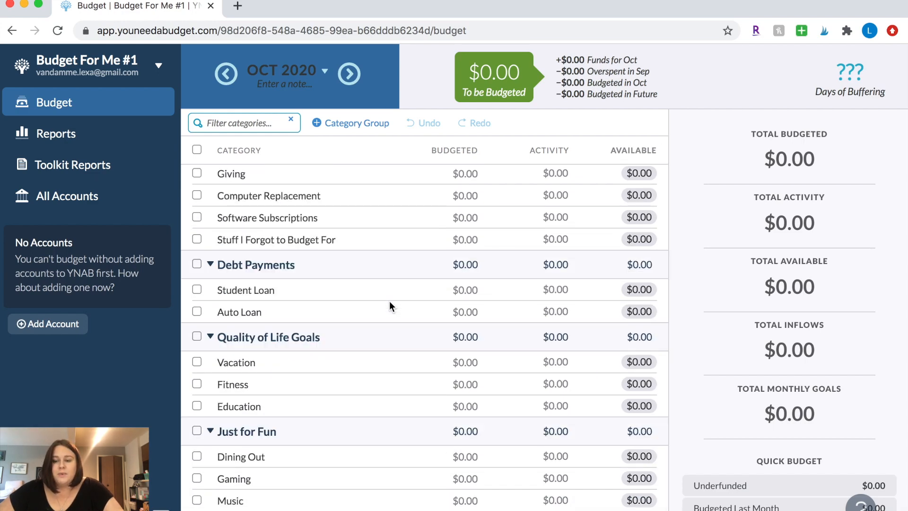
pyautogui.scroll(7, 390, 303)
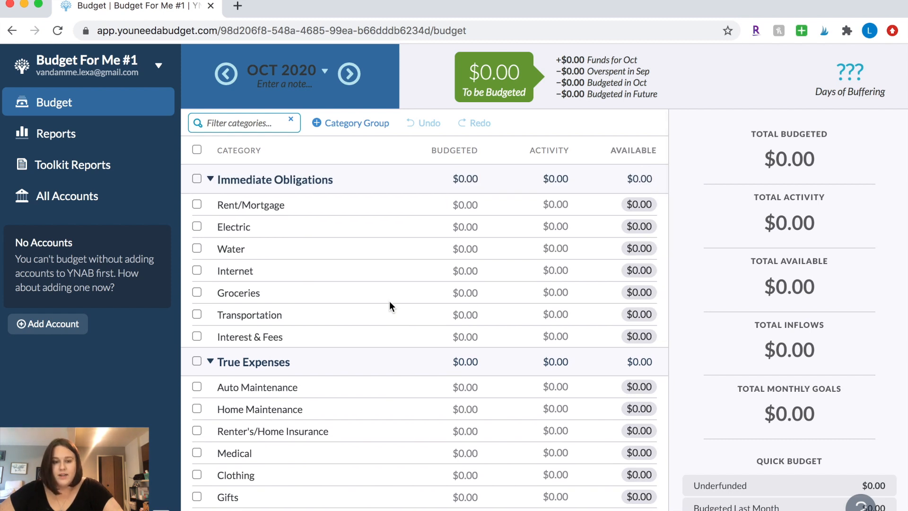
# Add an unlinked account of type Checking with the nickname "Checking" and a current balance of 6,958.
pyautogui.click(77, 332)
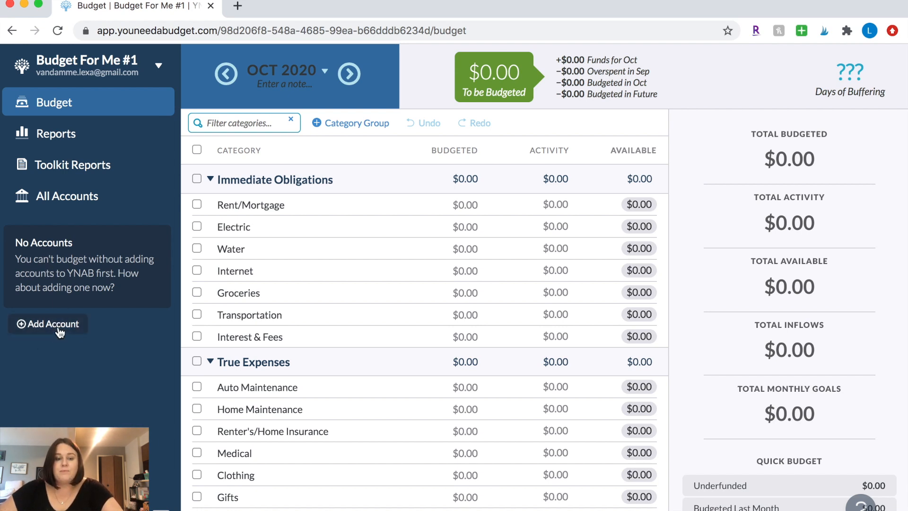
pyautogui.click(32, 325)
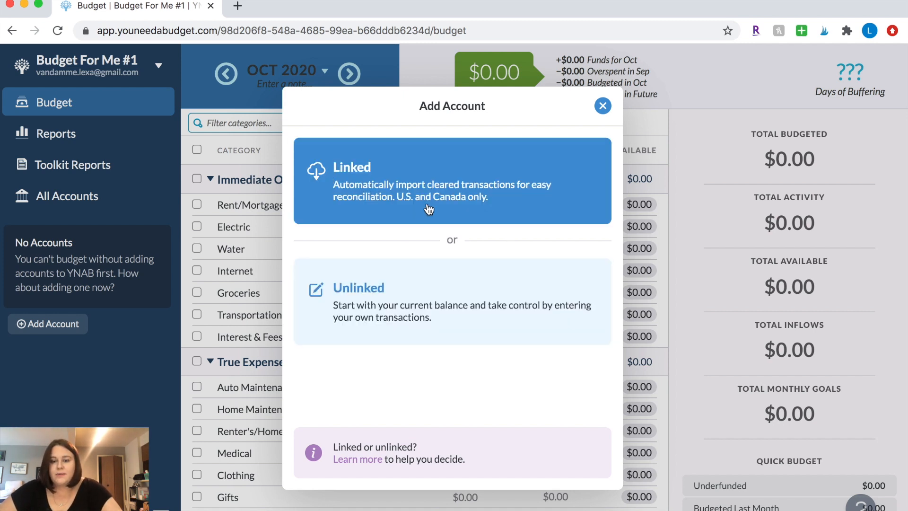
pyautogui.click(404, 299)
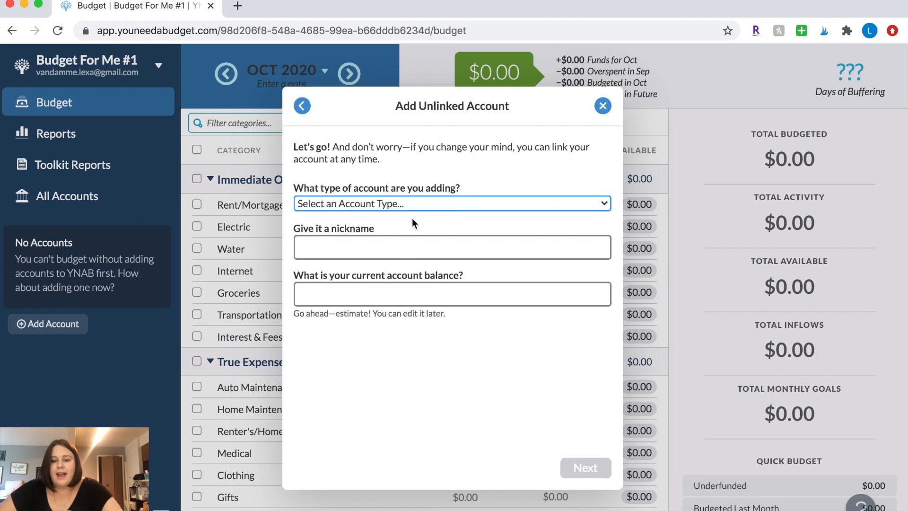
pyautogui.click(419, 202)
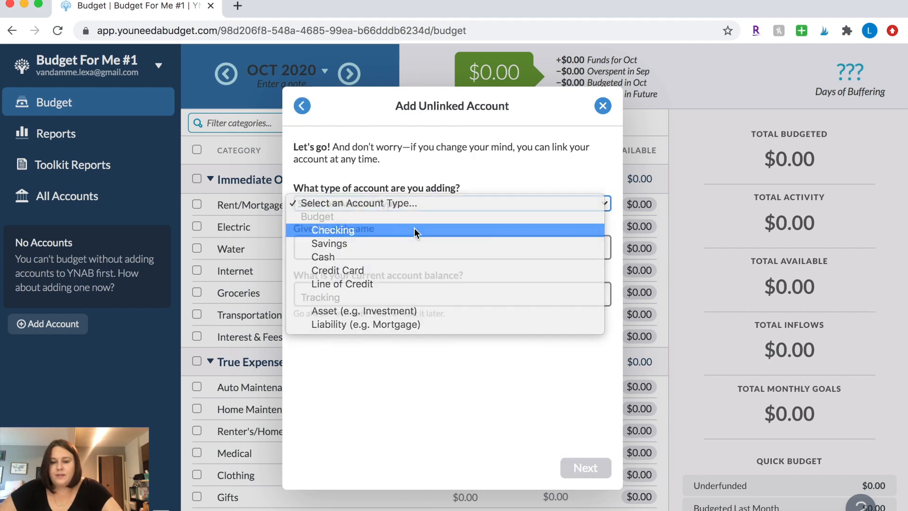
pyautogui.click(415, 229)
pyautogui.click(333, 249)
pyautogui.write('Check')
pyautogui.click(352, 296)
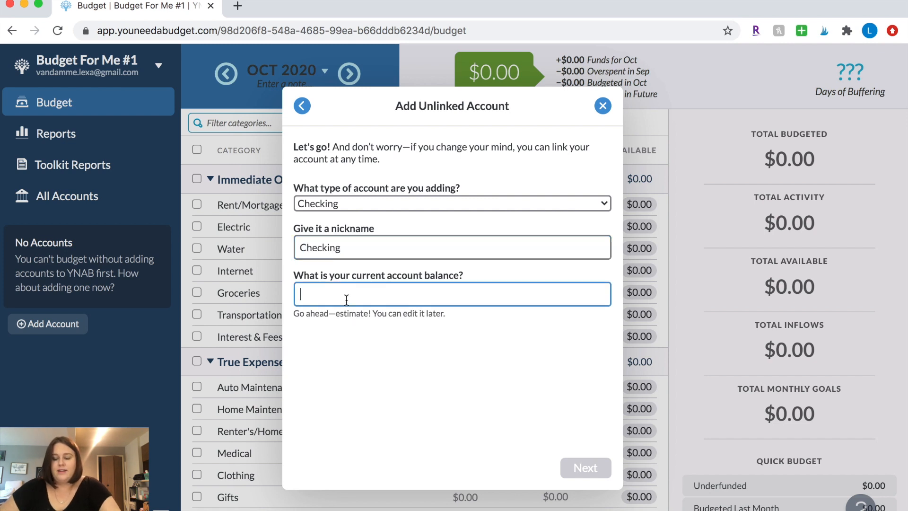
pyautogui.write('6,95')
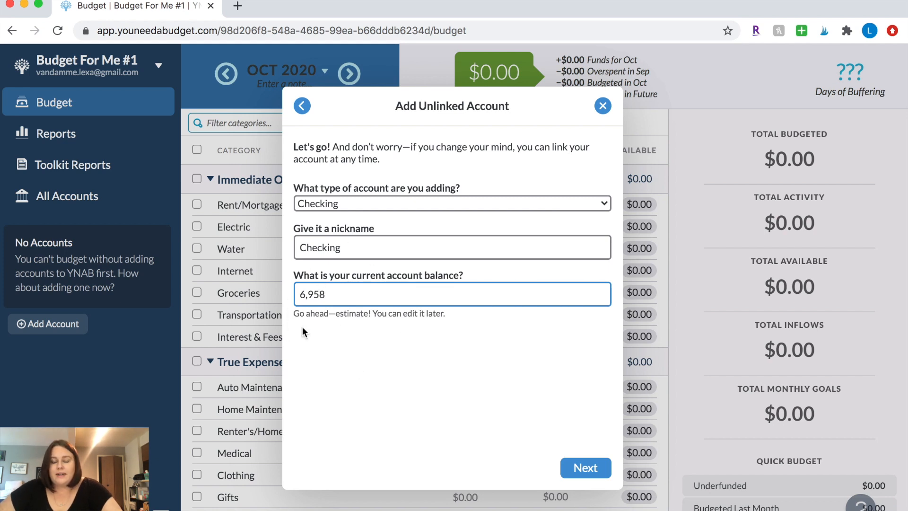
pyautogui.write('8')
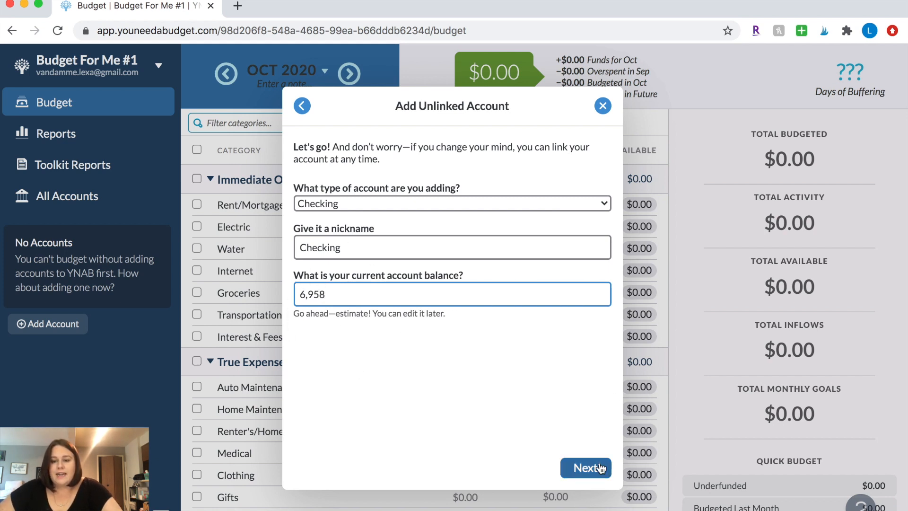
pyautogui.click(597, 467)
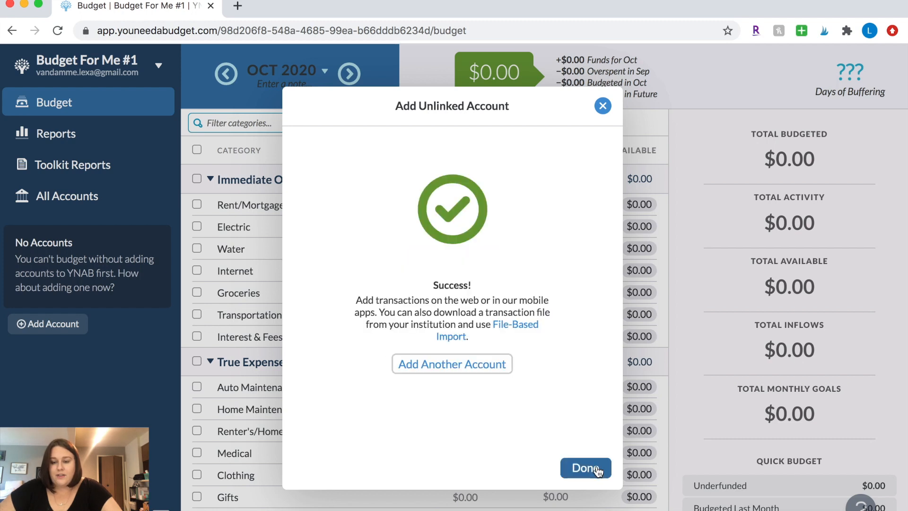
# Add another unlinked account of type Savings, nicknamed "Savings", with a current balance of 6,400, and finish adding accounts.
pyautogui.click(458, 363)
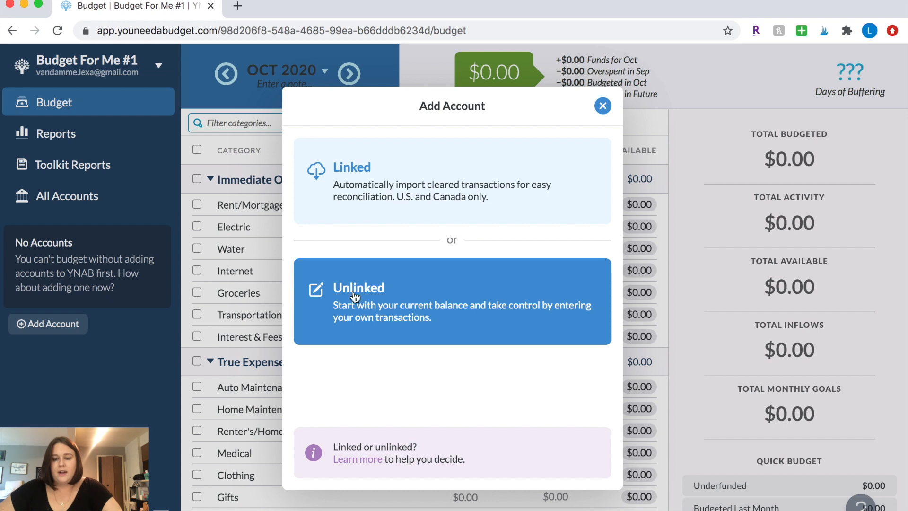
pyautogui.click(361, 312)
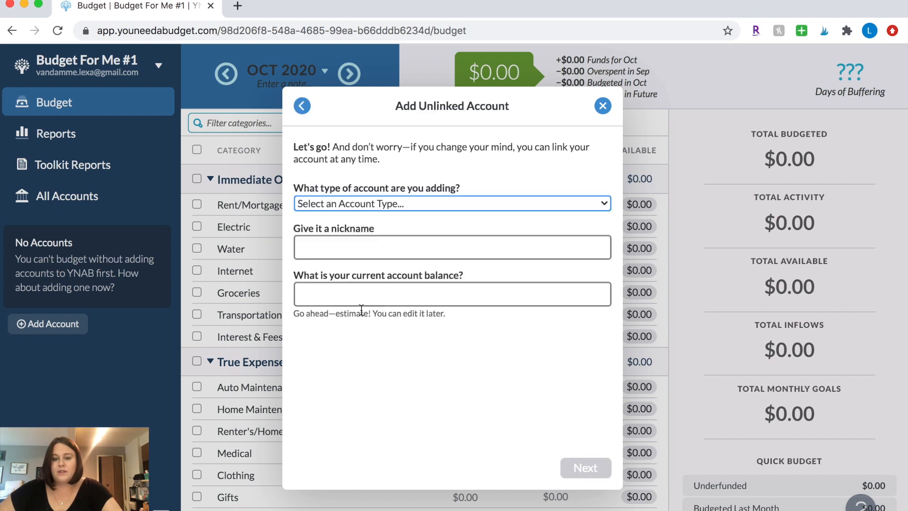
pyautogui.click(356, 201)
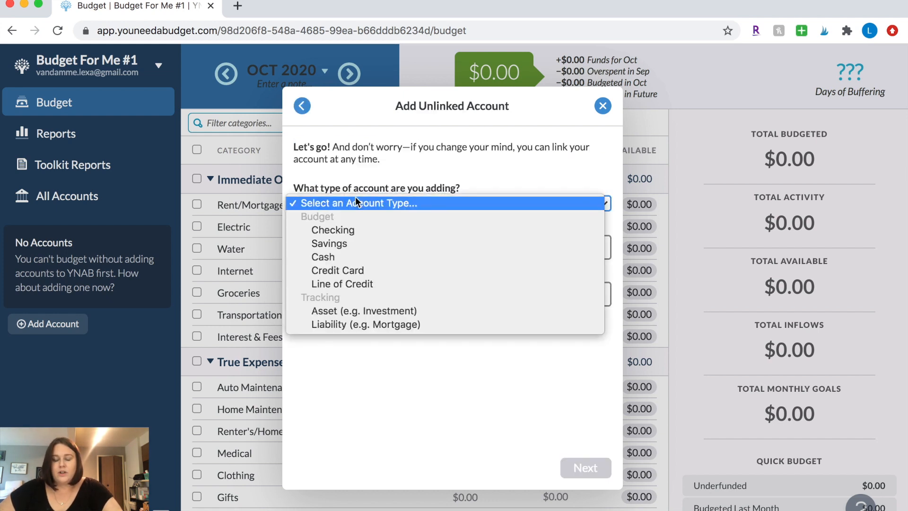
pyautogui.click(339, 244)
pyautogui.click(338, 247)
pyautogui.write('Savings')
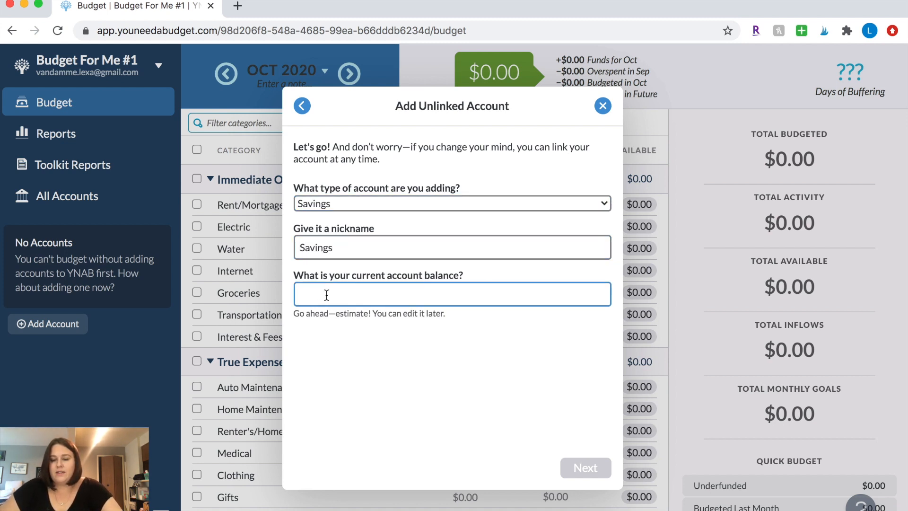
pyautogui.write('6,400')
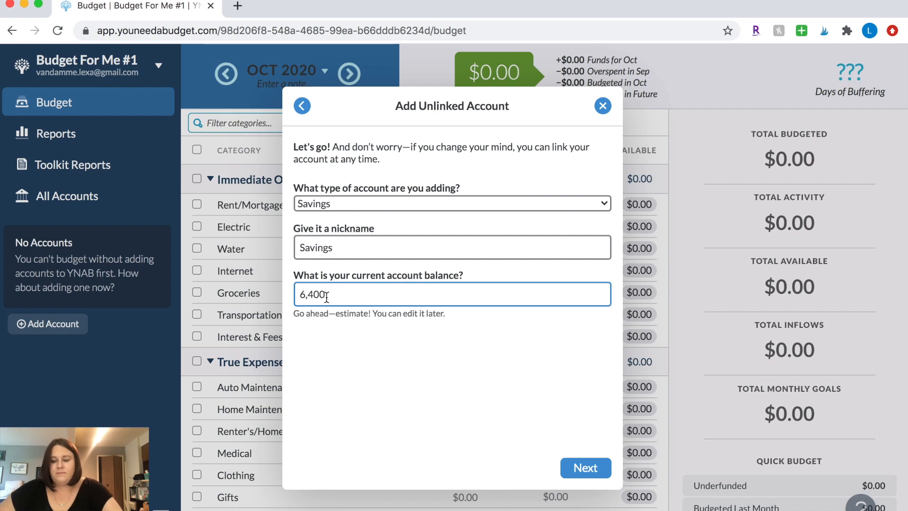
pyautogui.click(577, 468)
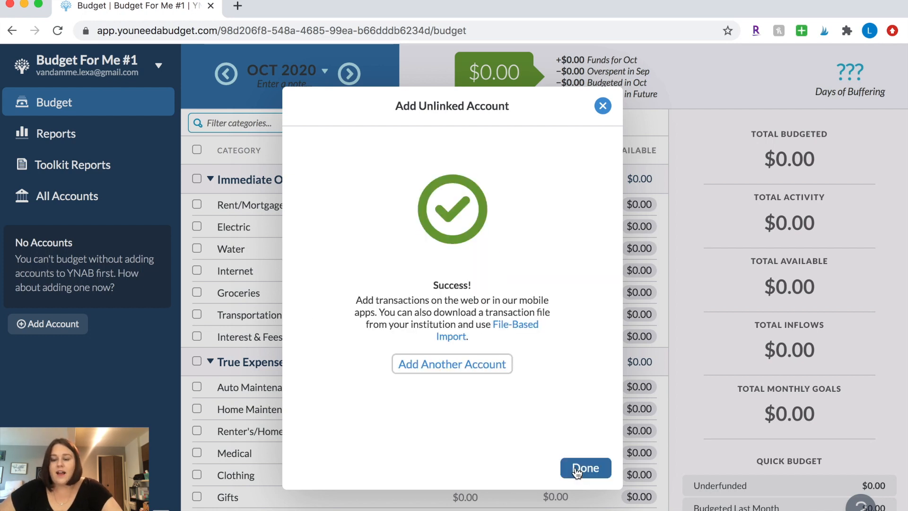
pyautogui.click(584, 468)
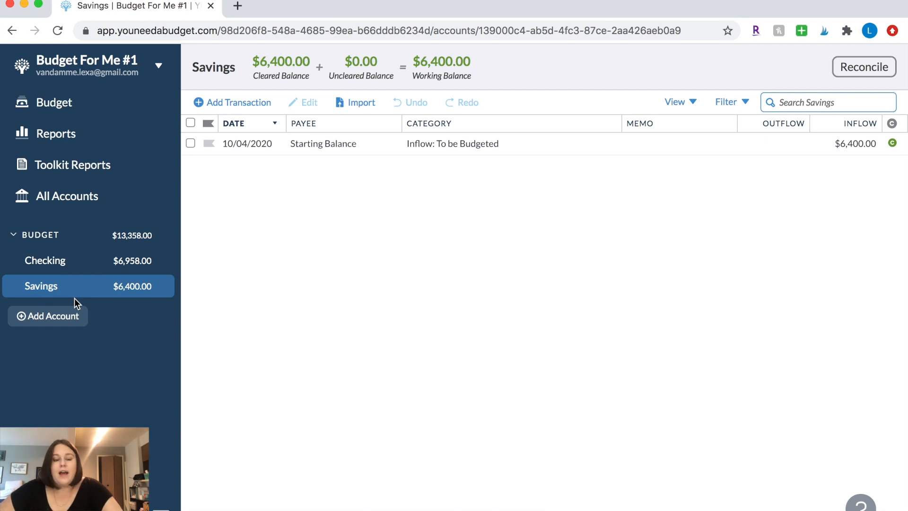
# Add an unlinked tracking account of type Liability (e.g. Mortgage), nicknamed "Student Loans", with a current balance of 39,000.
pyautogui.click(63, 321)
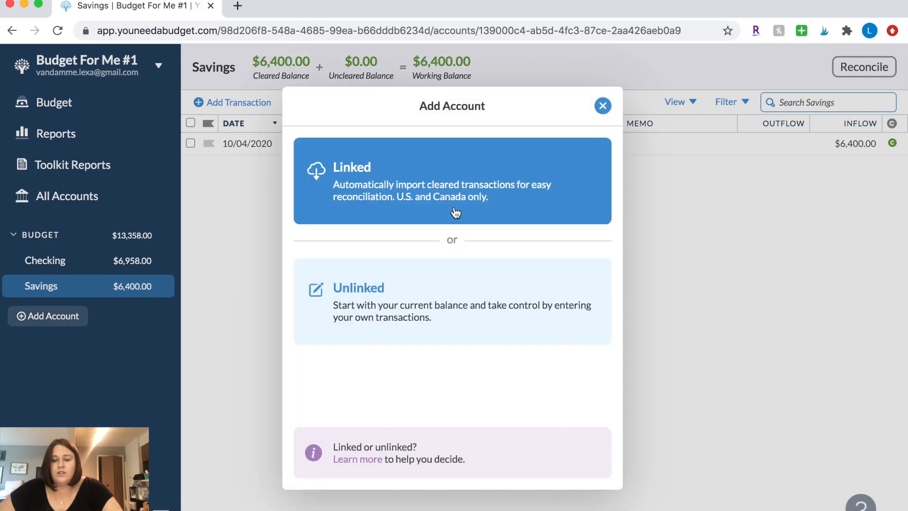
pyautogui.click(449, 316)
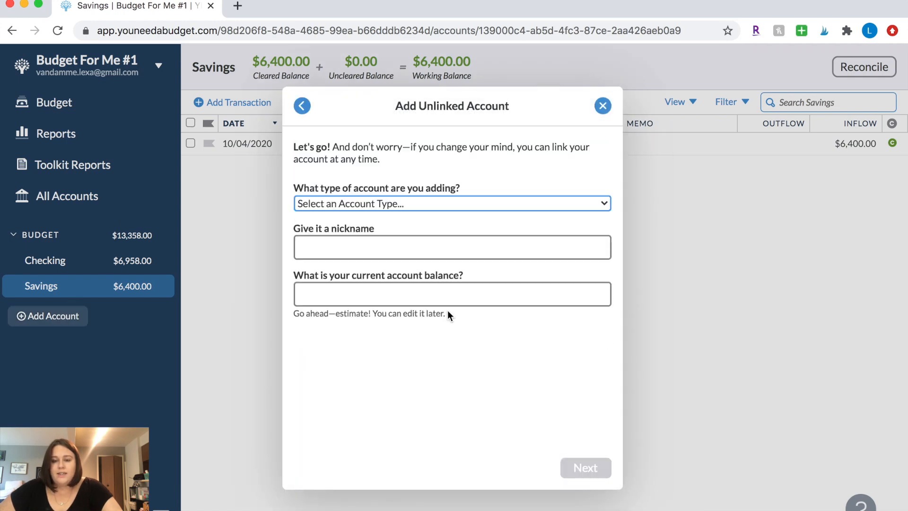
pyautogui.click(391, 205)
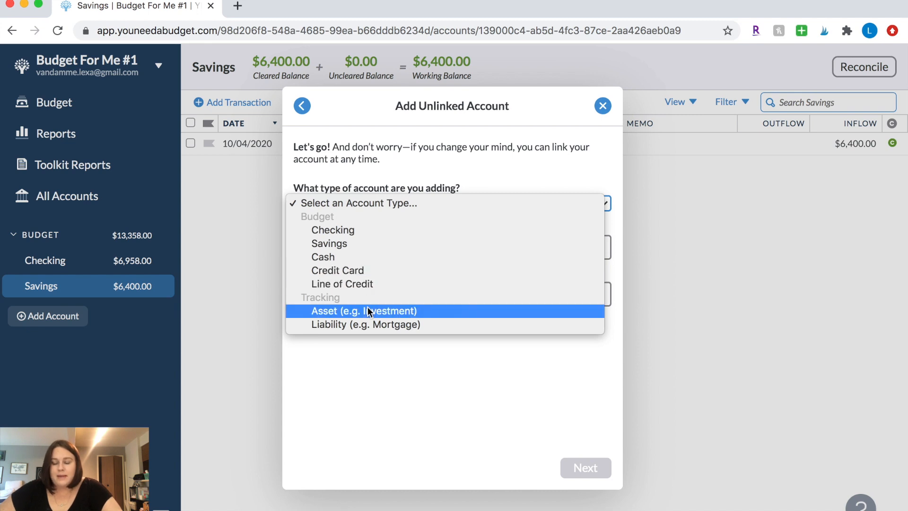
pyautogui.click(401, 325)
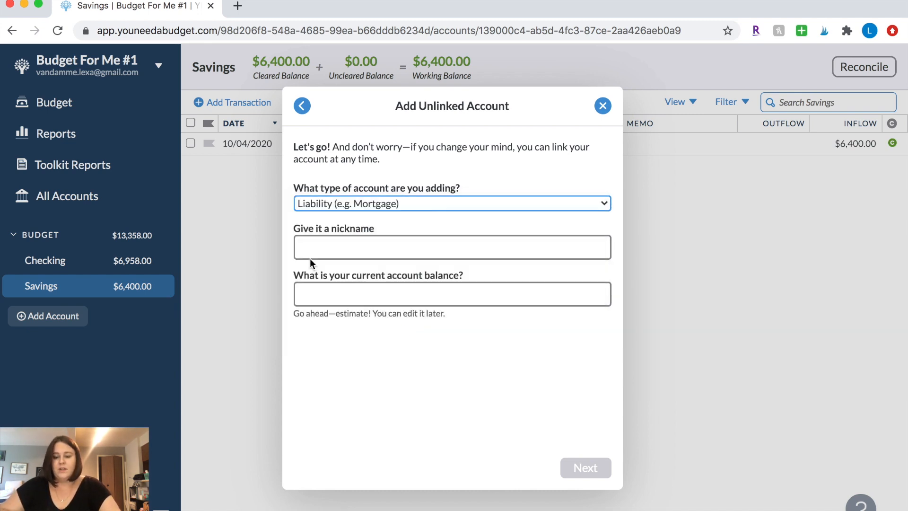
pyautogui.click(328, 239)
pyautogui.write('Student Loans')
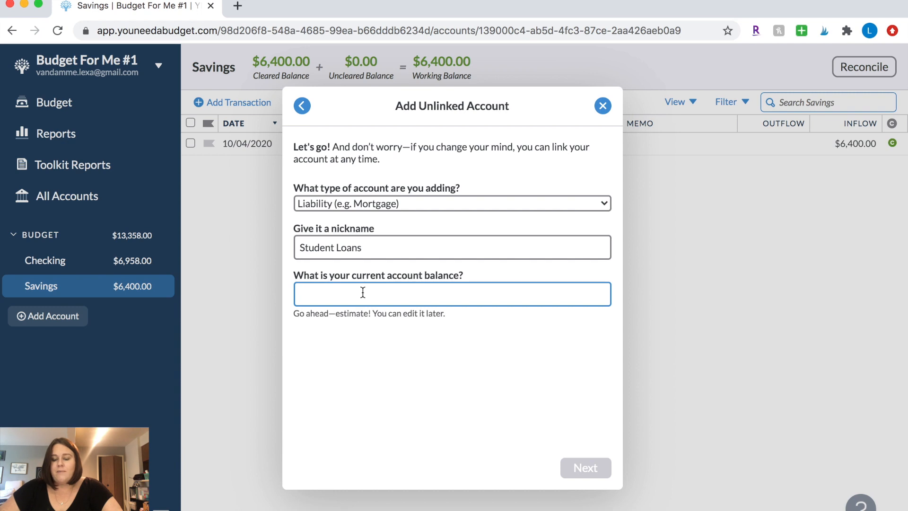
pyautogui.write('39,000')
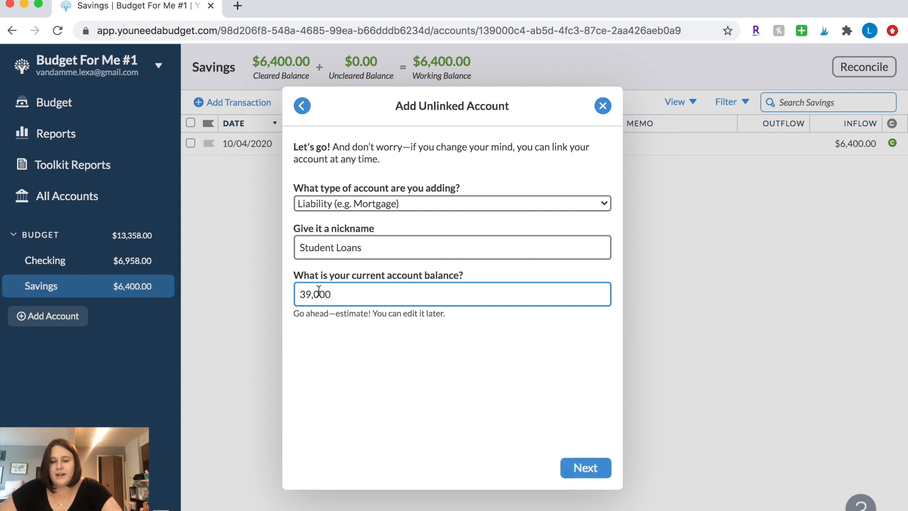
pyautogui.click(587, 468)
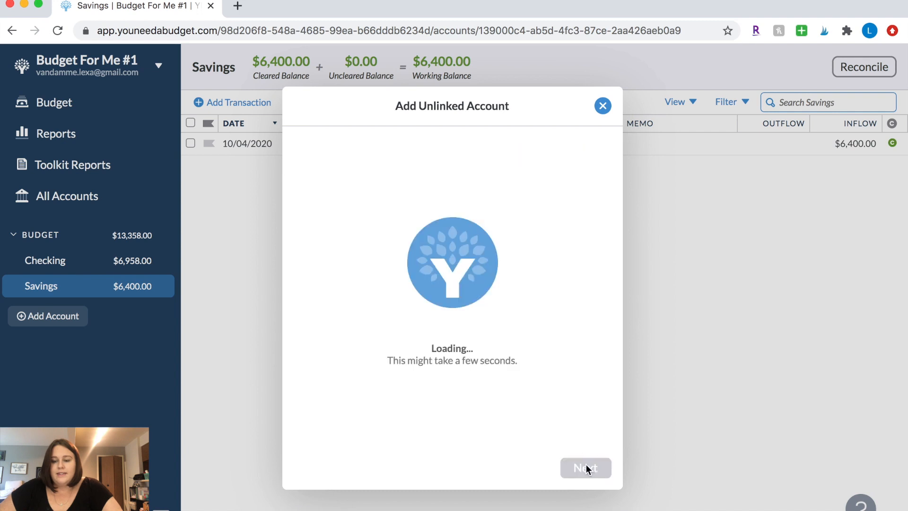
pyautogui.click(587, 468)
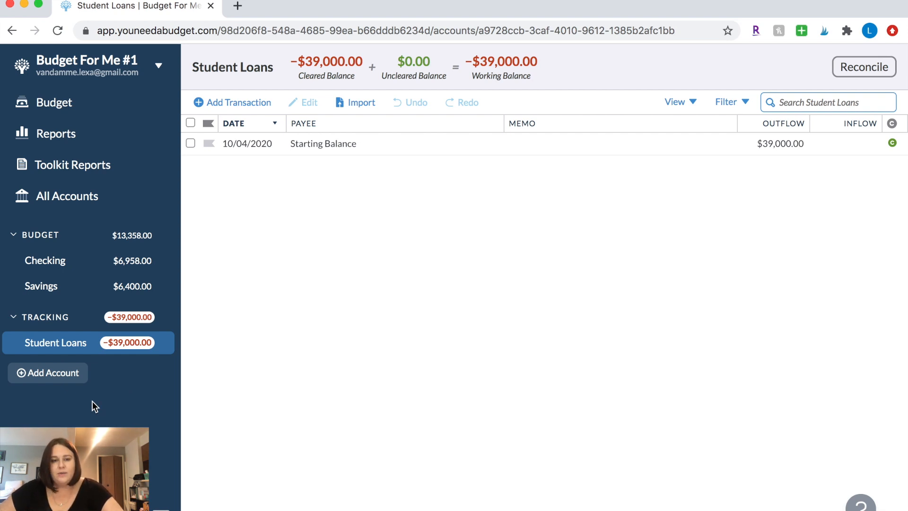
# Rename the Immediate Obligations category group in the budget as "Fixed Expenses".
pyautogui.click(56, 101)
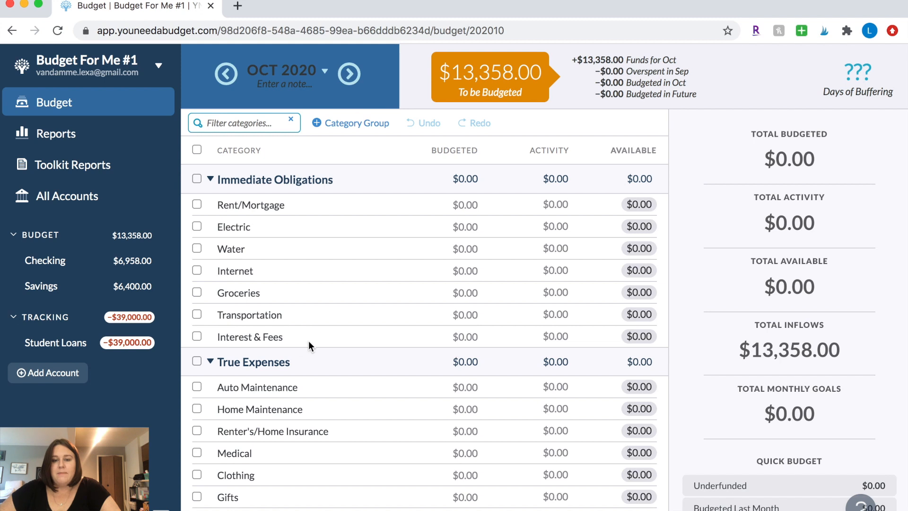
pyautogui.click(306, 180)
pyautogui.moveTo(263, 220); pyautogui.dragTo(124, 222)
pyautogui.write('Fixed Ex')
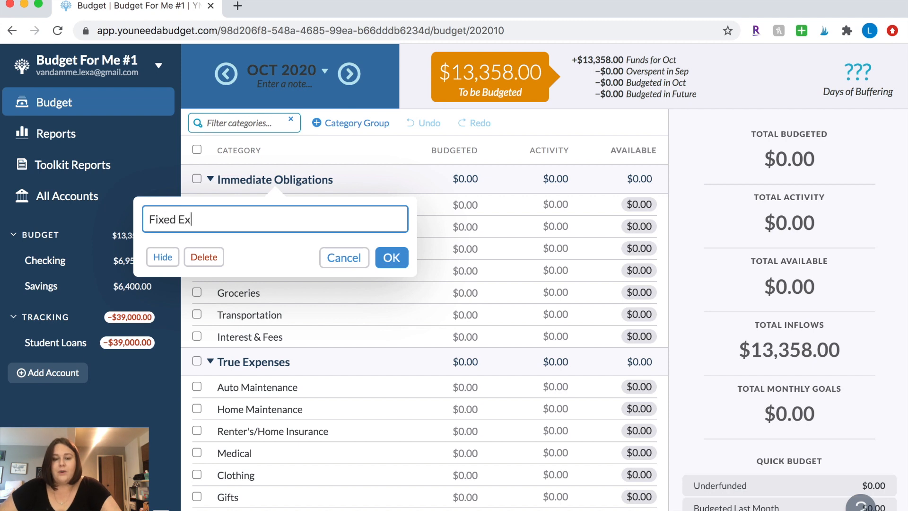
pyautogui.write('penses')
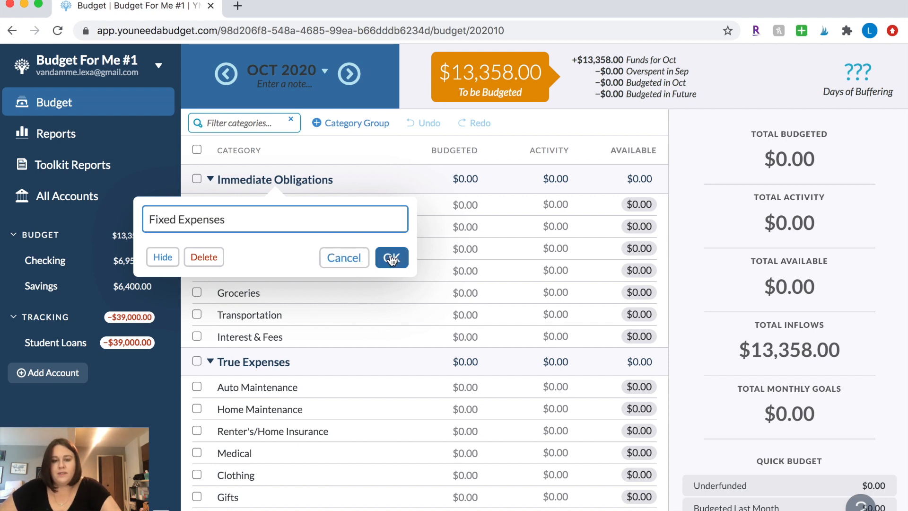
pyautogui.click(391, 257)
# Shorten the name of the Rent/Mortgage category under Fixed Expenses to "Rent".
pyautogui.click(266, 203)
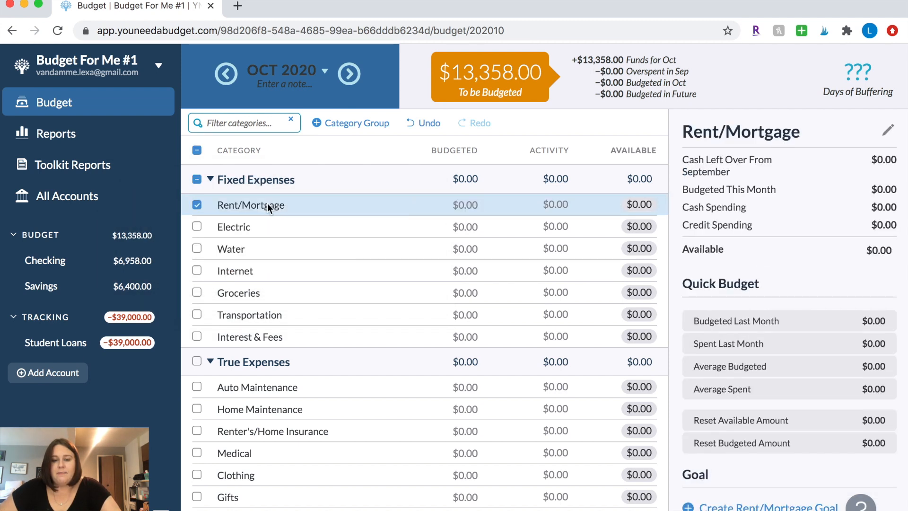
pyautogui.click(274, 203)
pyautogui.moveTo(203, 245); pyautogui.dragTo(151, 250)
pyautogui.press('BackSpace')
pyautogui.press('BackSpace')
pyautogui.click(367, 282)
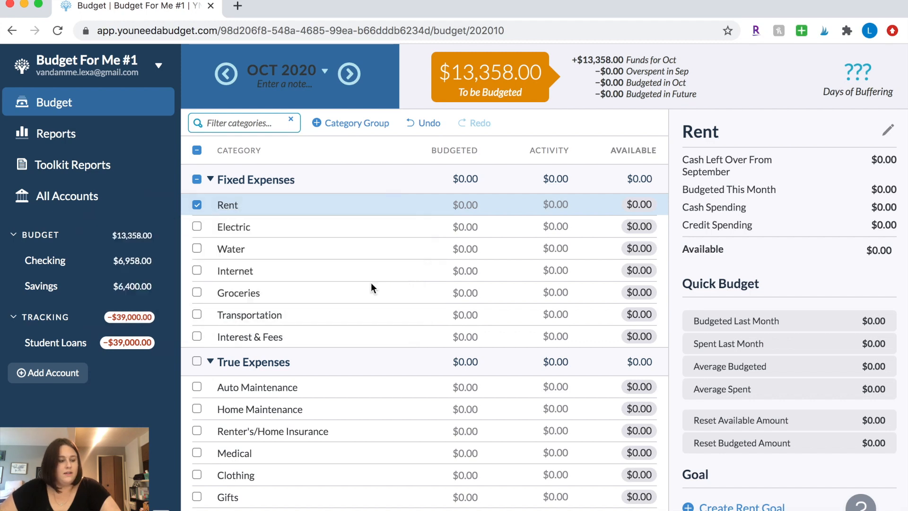
# Rename the Electric category under Fixed Expenses as "Car Payment".
pyautogui.click(229, 229)
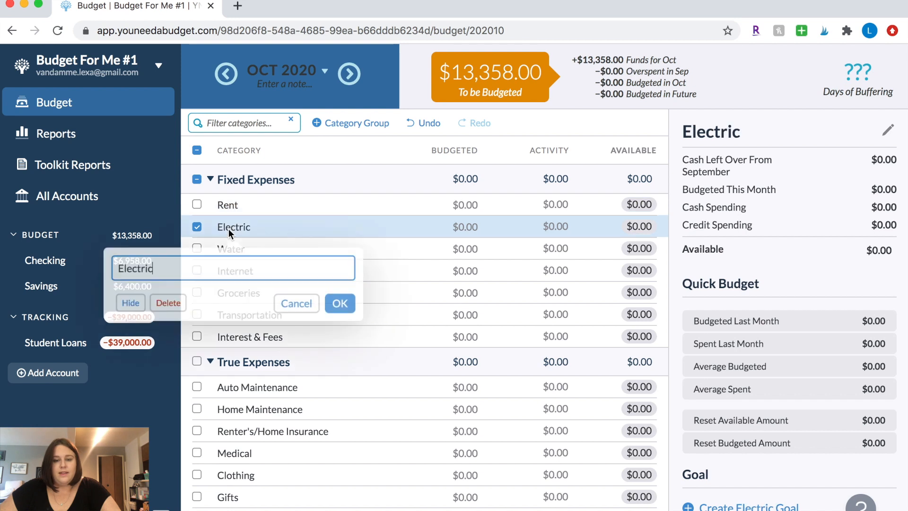
pyautogui.moveTo(140, 269); pyautogui.dragTo(83, 268)
pyautogui.write('Car ')
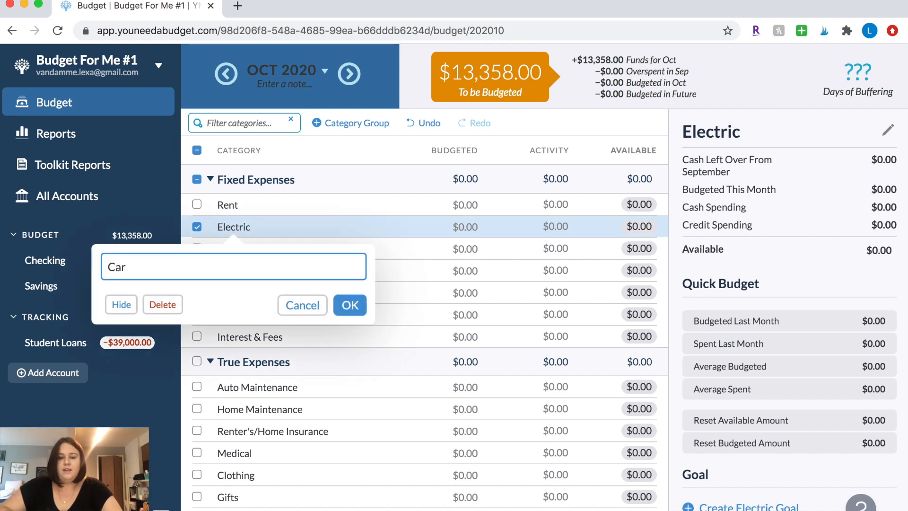
pyautogui.write('Payment')
pyautogui.press('Return')
# Rename the Water category under Fixed Expenses as "Warranty".
pyautogui.doubleClick(116, 292)
pyautogui.write('Warr')
pyautogui.write('a')
pyautogui.press('BackSpace')
pyautogui.write('ran')
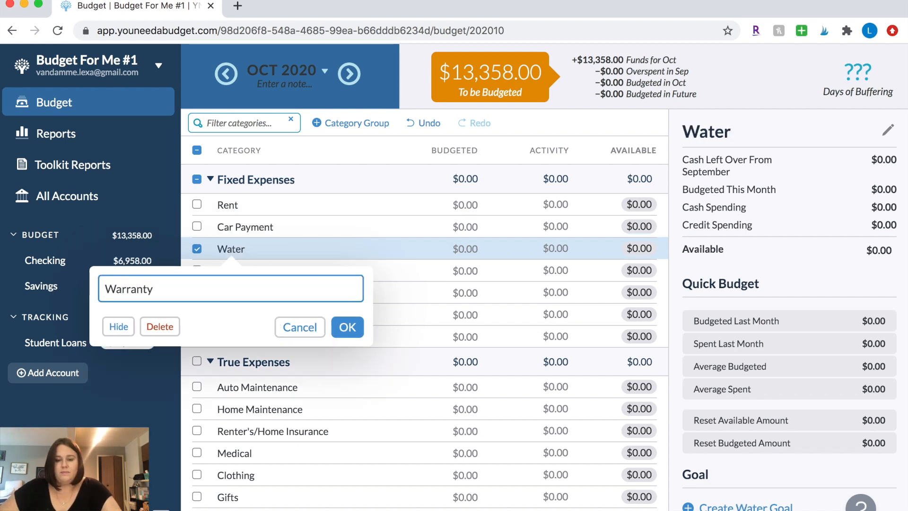
pyautogui.press('Return')
# Rename the original Internet category, directly below Warranty, as "Phone".
pyautogui.hotkey('ctrl', 'a')
pyautogui.write('Phone')
pyautogui.press('Return')
# Rename the Groceries category under Fixed Expenses as "Utilities".
pyautogui.click(243, 245)
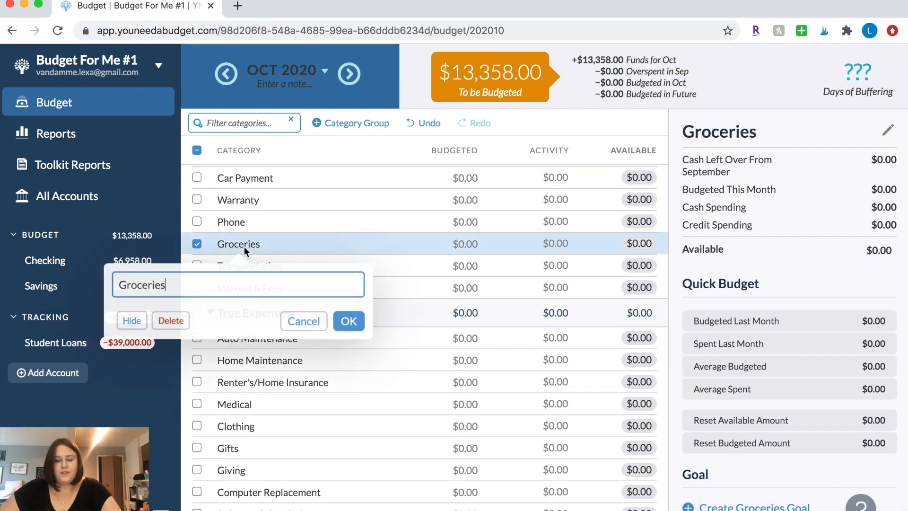
pyautogui.moveTo(172, 291); pyautogui.dragTo(93, 284)
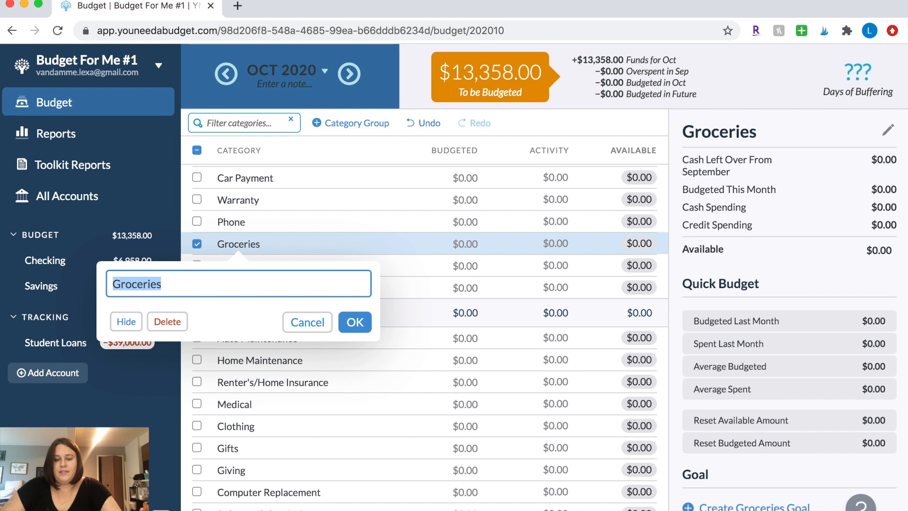
pyautogui.write('Utilities')
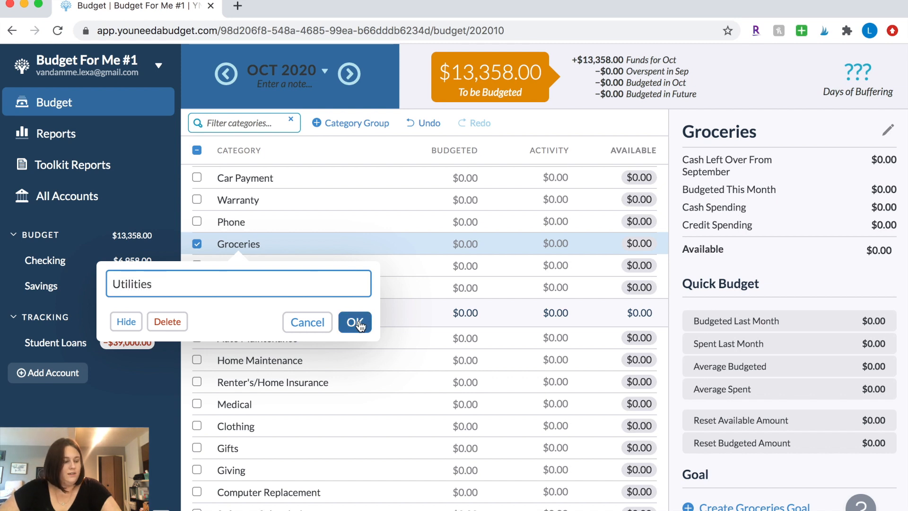
pyautogui.click(358, 324)
# Rename the Transportation category under Fixed Expenses as "Internet".
pyautogui.click(250, 266)
pyautogui.moveTo(215, 306); pyautogui.dragTo(81, 306)
pyautogui.write('Inteernet')
pyautogui.press('BackSpace')
pyautogui.press('BackSpace')
pyautogui.press('BackSpace')
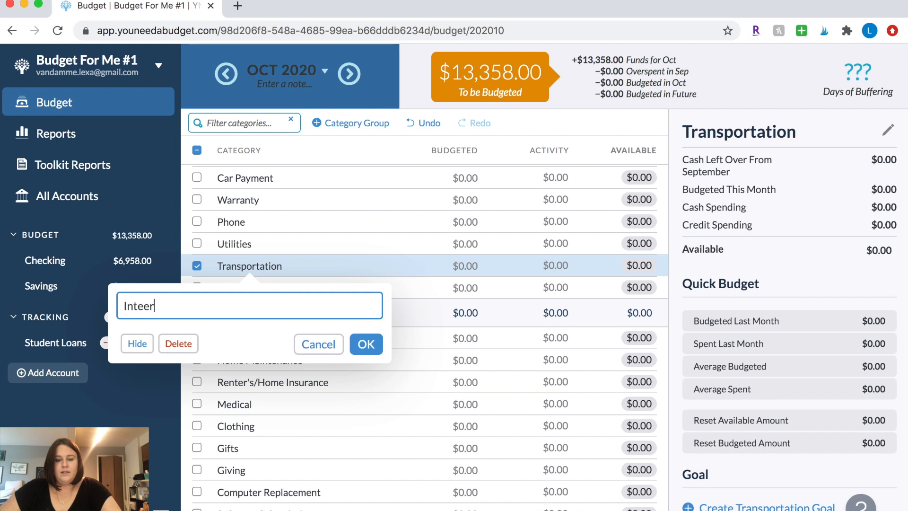
pyautogui.write('net')
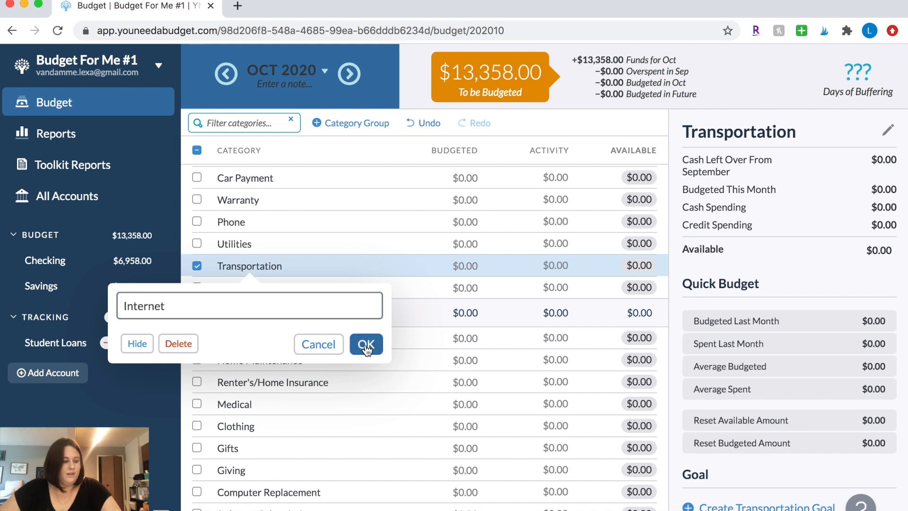
pyautogui.click(365, 344)
# Rename the Interest & Fees category under Fixed Expenses as "iCloud".
pyautogui.click(232, 288)
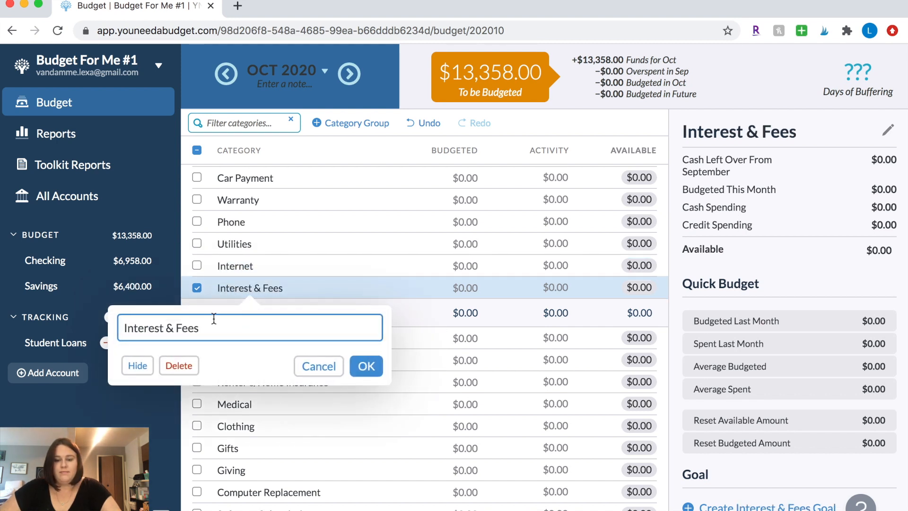
pyautogui.moveTo(207, 330); pyautogui.dragTo(87, 330)
pyautogui.write('iCloud')
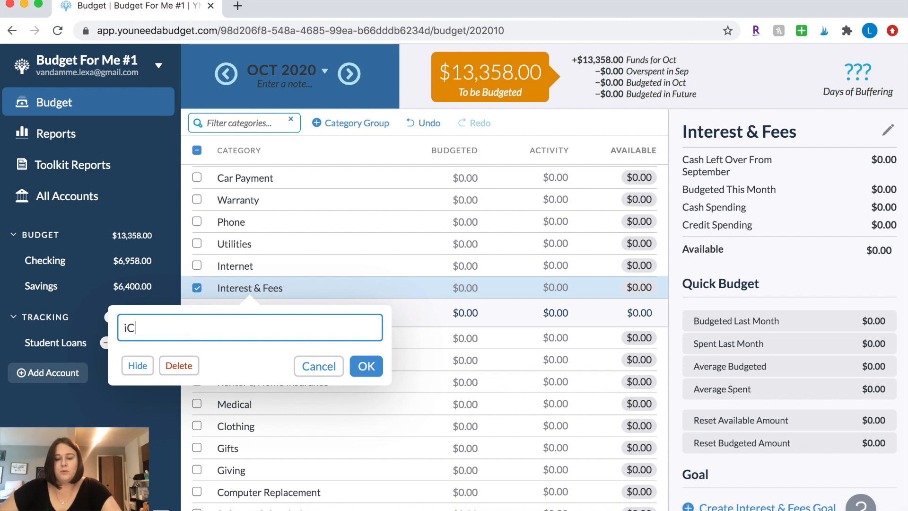
pyautogui.click(366, 367)
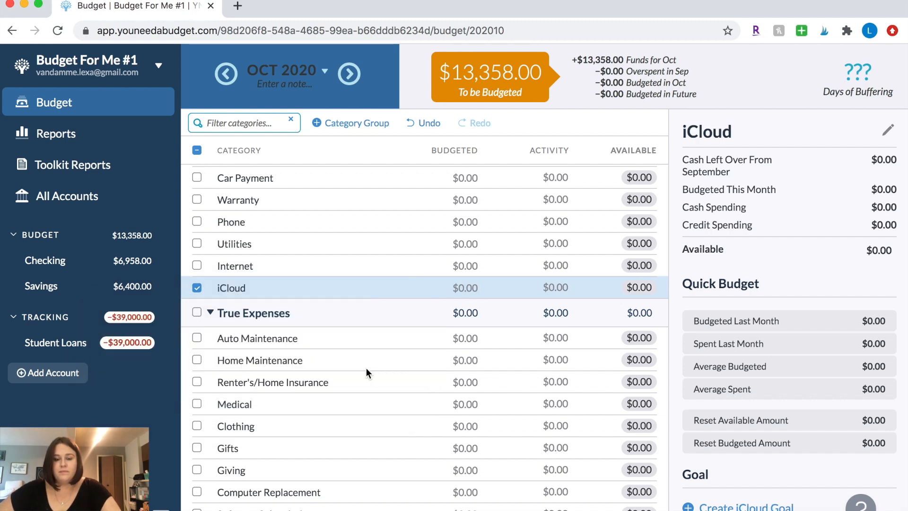
# Rename the True Expenses category group as "Variable Expenses".
pyautogui.scroll(2, 243, 314)
pyautogui.scroll(-5, 213, 258)
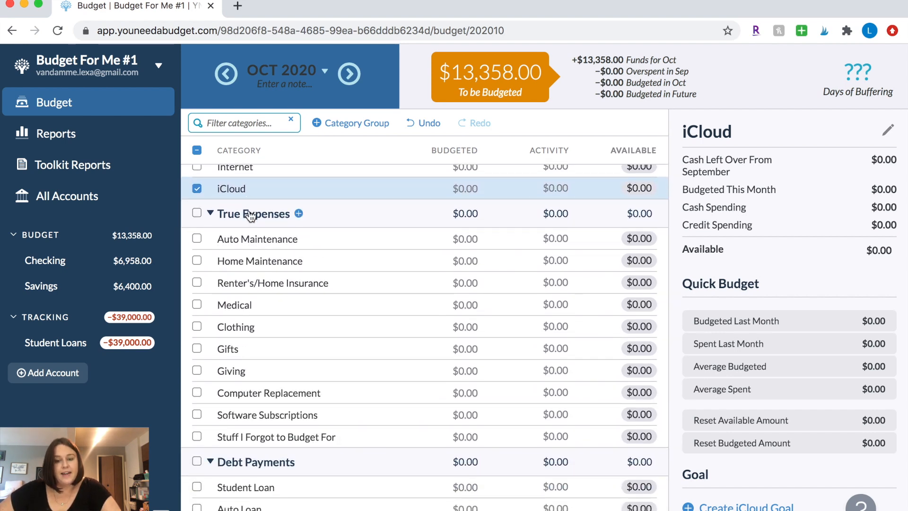
pyautogui.click(249, 214)
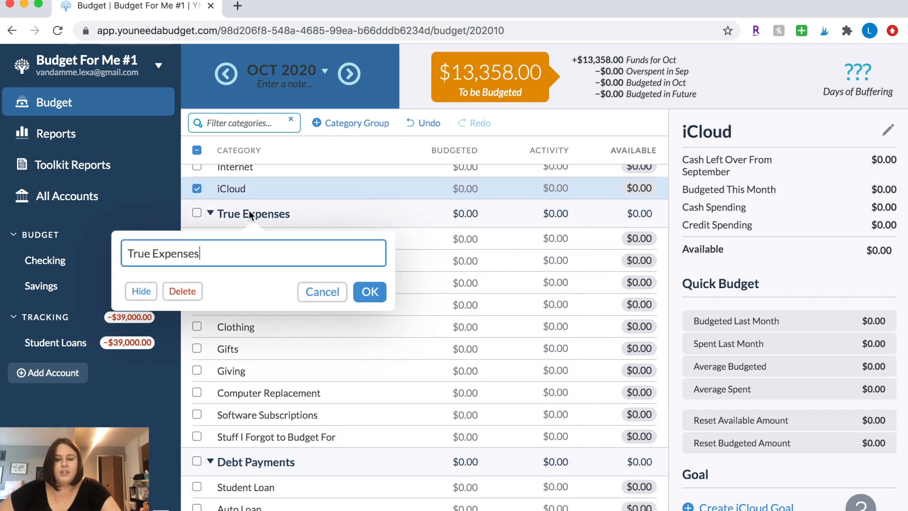
pyautogui.press('super+a')
pyautogui.press('BackSpace')
pyautogui.write('Variables')
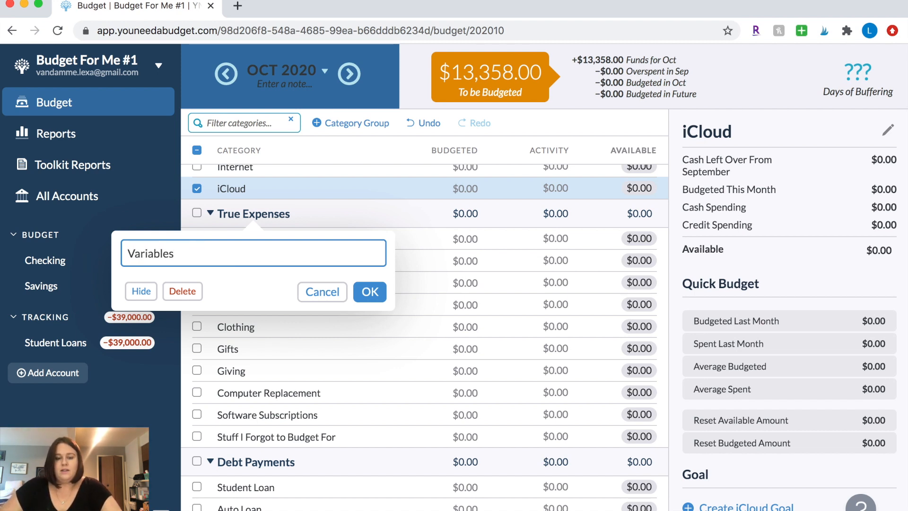
pyautogui.press('BackSpace')
pyautogui.write('Expenses')
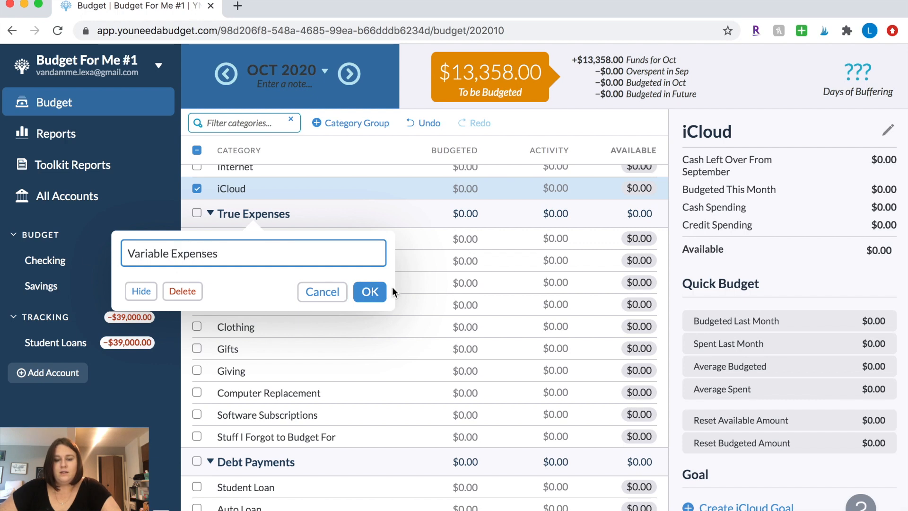
pyautogui.click(375, 291)
# Rename the Auto Maintenance category under Variable Expenses as "Groceries".
pyautogui.click(253, 239)
pyautogui.click(254, 238)
pyautogui.moveTo(233, 280); pyautogui.dragTo(124, 281)
pyautogui.write('Groceries')
pyautogui.click(373, 317)
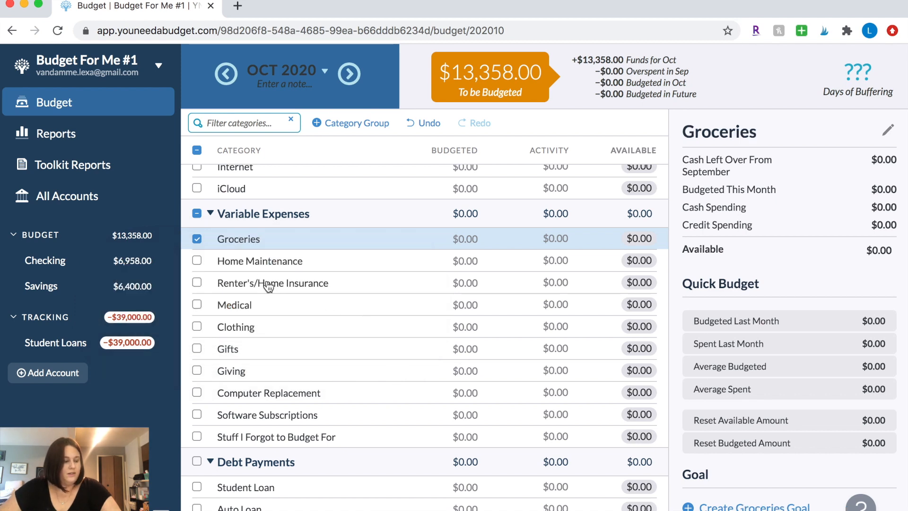
# Rename the Home Maintenance category under Variable Expenses as "Eating Out".
pyautogui.doubleClick(258, 261)
pyautogui.moveTo(235, 301); pyautogui.dragTo(99, 300)
pyautogui.write('Eating Out')
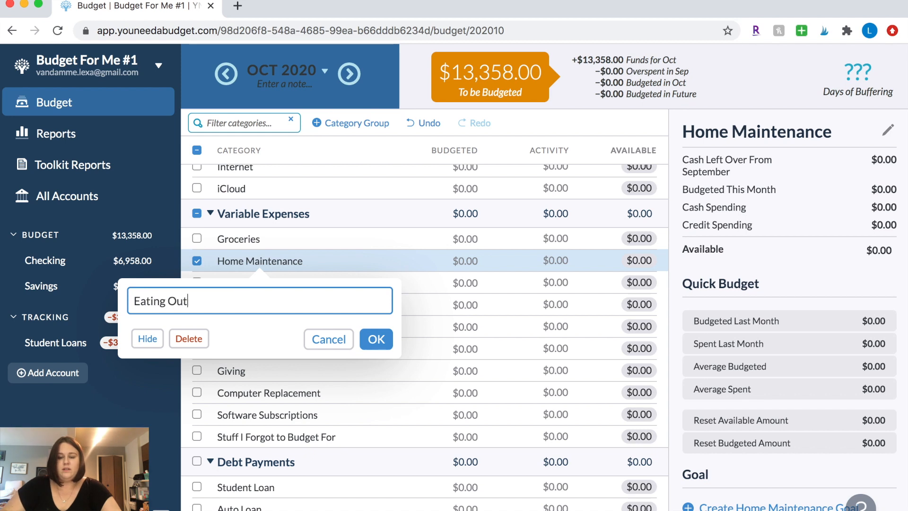
pyautogui.click(376, 339)
# Rename the Renter's/Home Insurance category under Variable Expenses as "Fun Money".
pyautogui.click(239, 287)
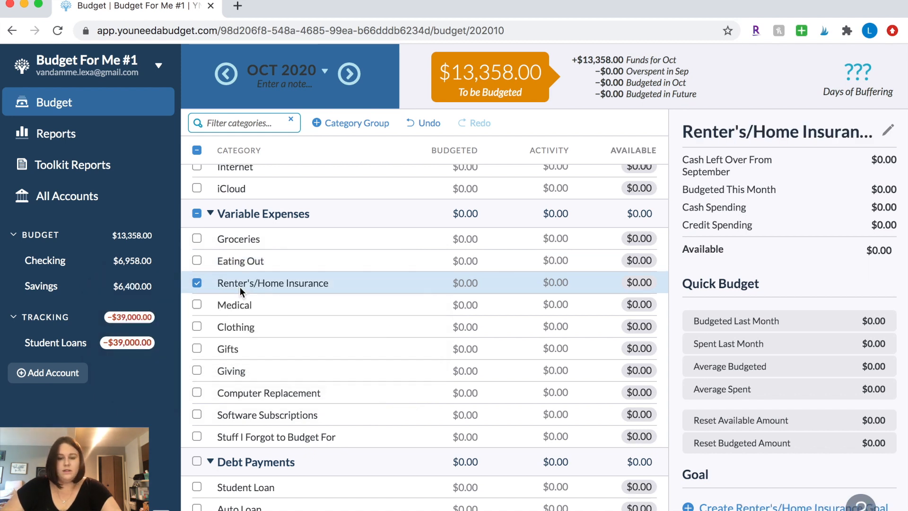
pyautogui.click(240, 288)
pyautogui.moveTo(278, 323); pyautogui.dragTo(122, 323)
pyautogui.write('Fun Money')
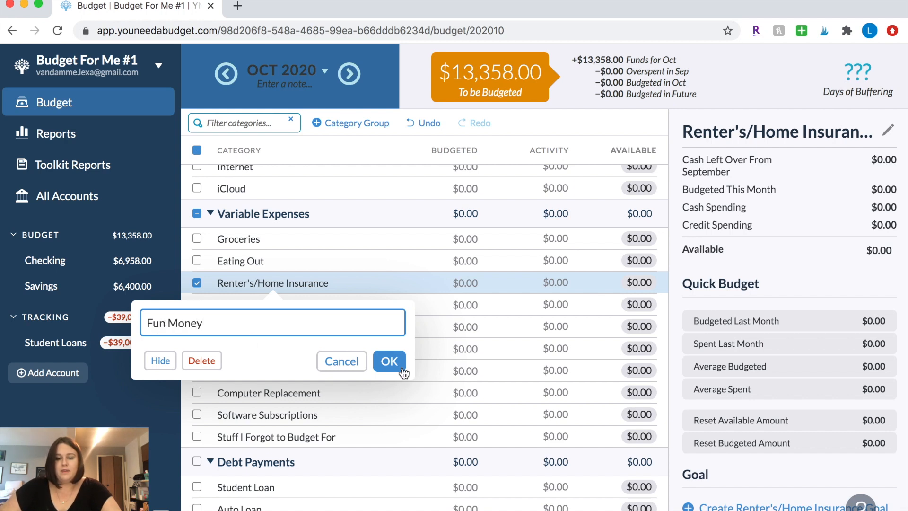
pyautogui.click(387, 365)
# Rename the Medical category under Variable Expenses as "Misc.".
pyautogui.click(237, 305)
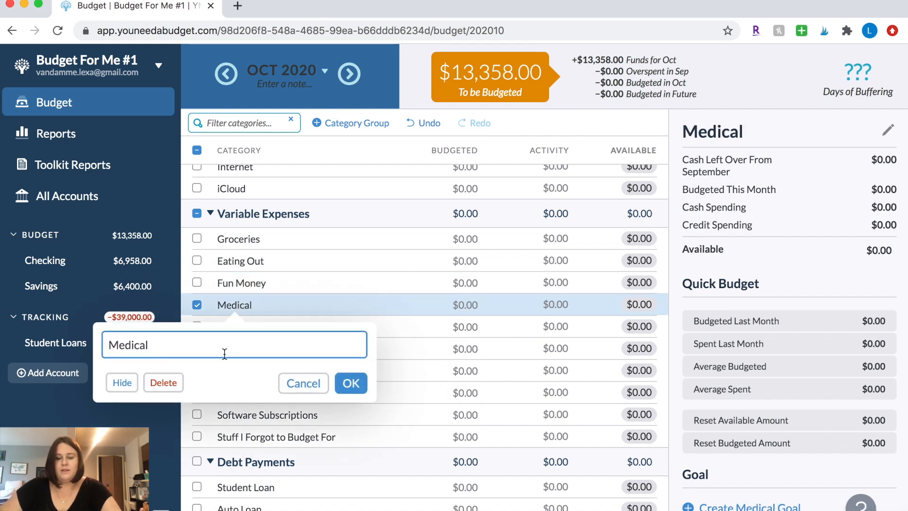
pyautogui.doubleClick(171, 351)
pyautogui.write('Mi')
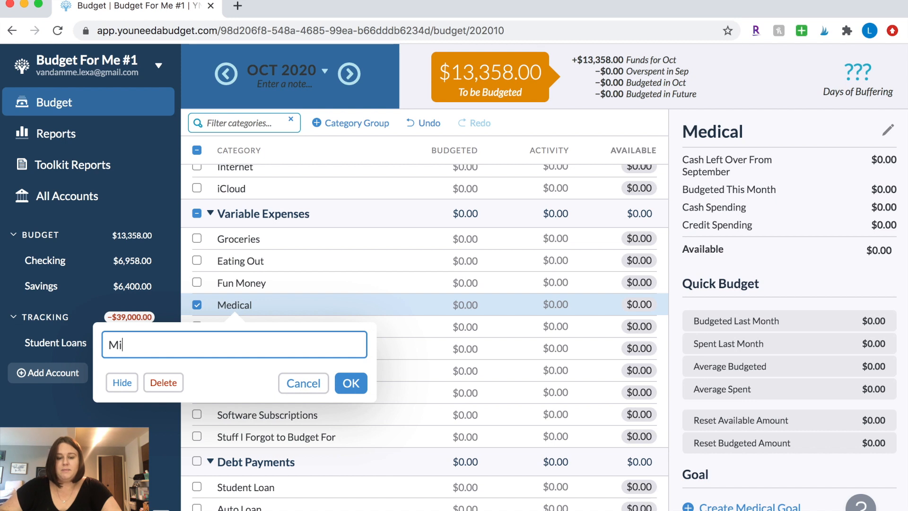
pyautogui.click(351, 383)
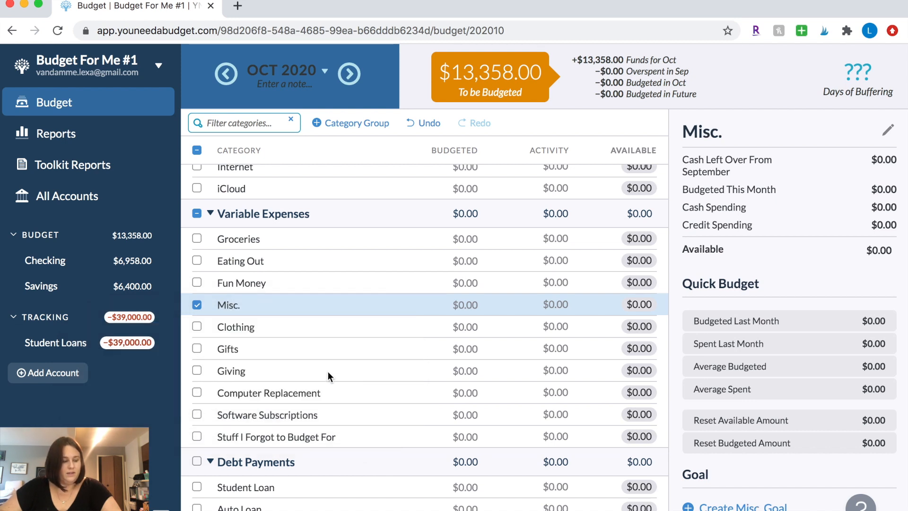
# Keep Clothing and delete the Variable Expenses categories below it, from Gifts and Giving through Stuff I Forgot to Budget For.
pyautogui.click(243, 329)
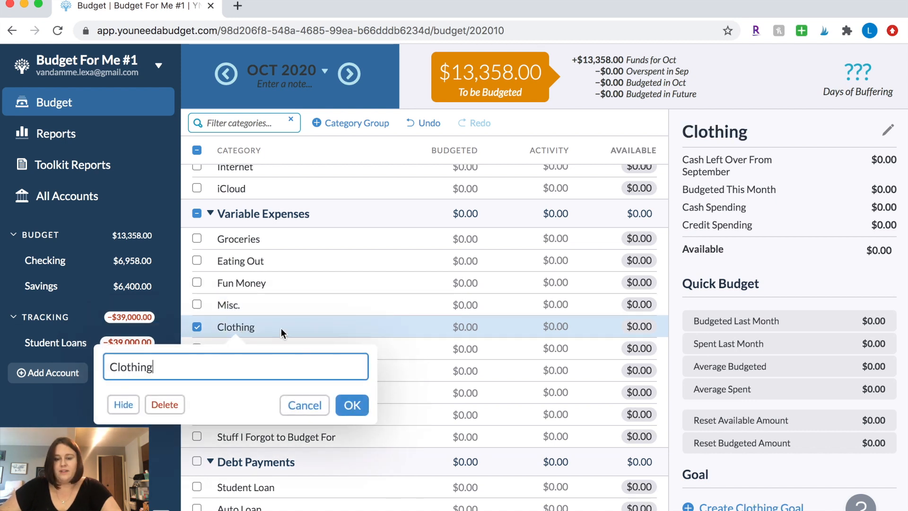
pyautogui.press('Escape')
pyautogui.click(262, 348)
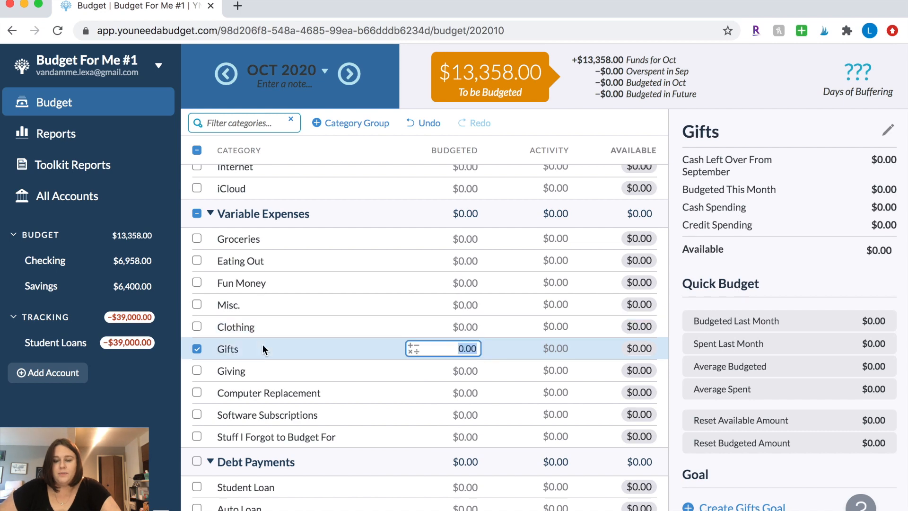
pyautogui.click(234, 430)
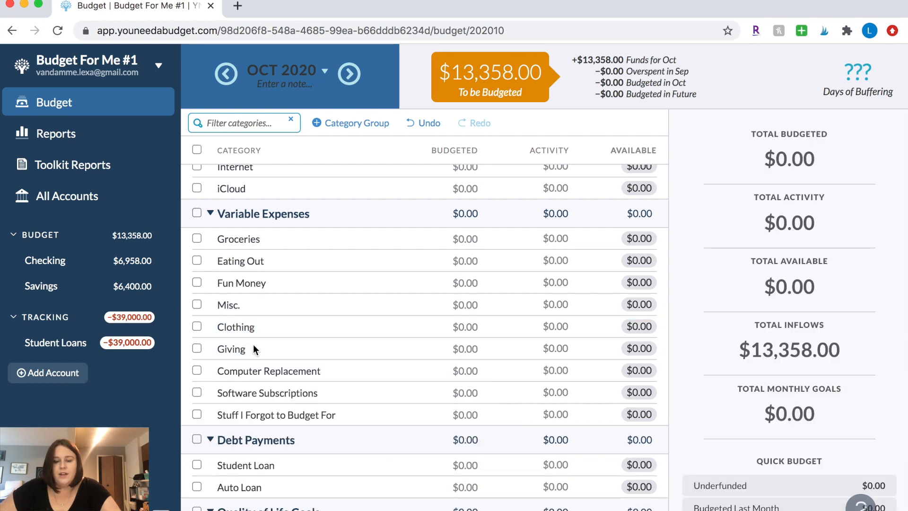
pyautogui.click(254, 350)
pyautogui.click(239, 432)
pyautogui.click(273, 348)
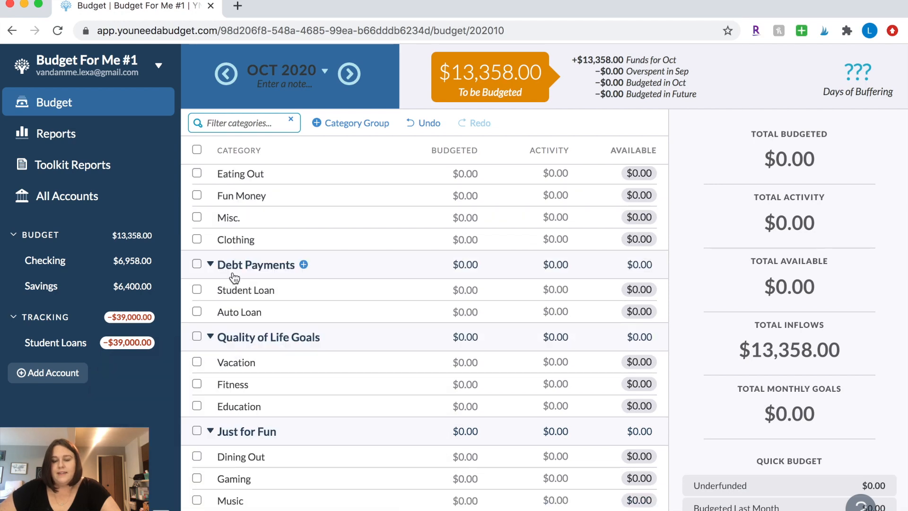
# Delete the Debt Payments category group together with its Student Loan and Auto Loan categories.
pyautogui.scroll(5, 283, 277)
pyautogui.scroll(1, 282, 277)
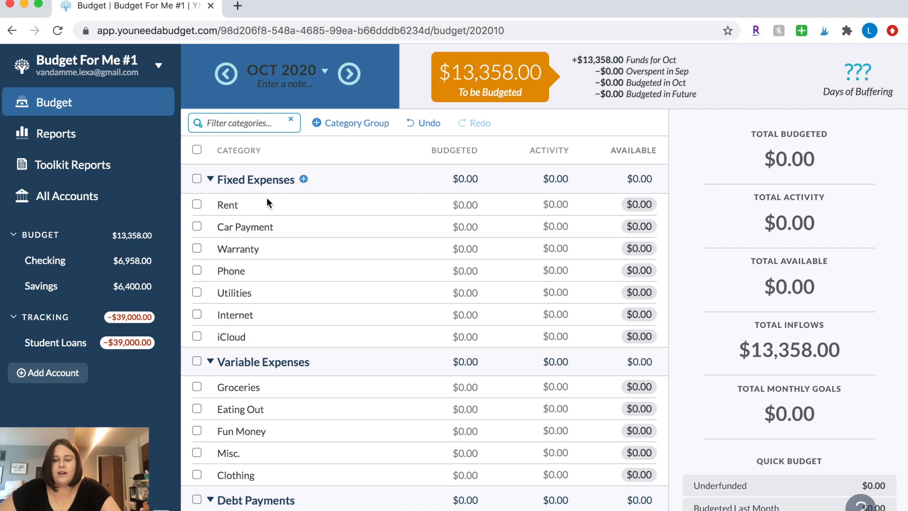
pyautogui.scroll(-5, 282, 338)
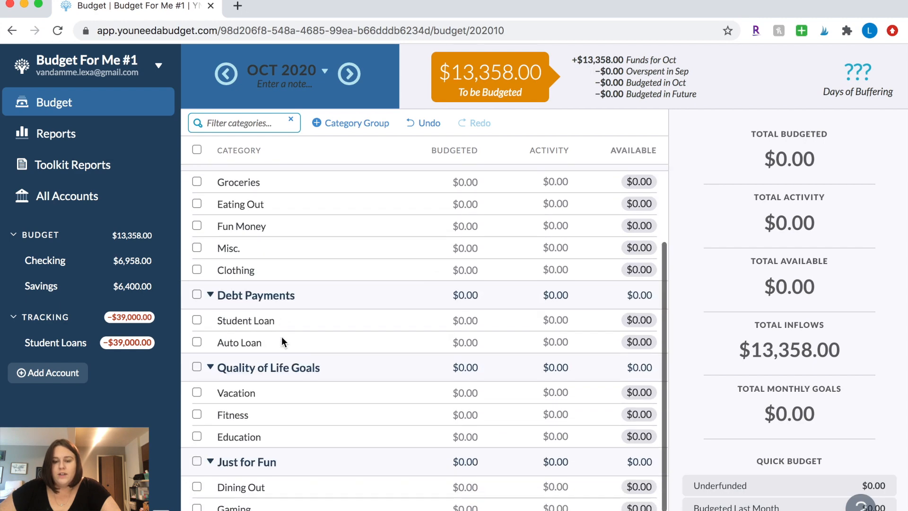
pyautogui.click(272, 296)
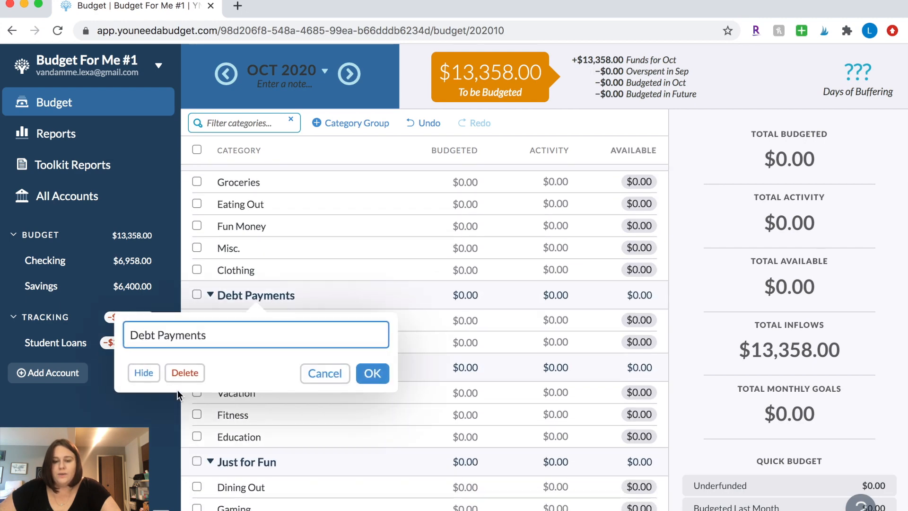
pyautogui.click(190, 367)
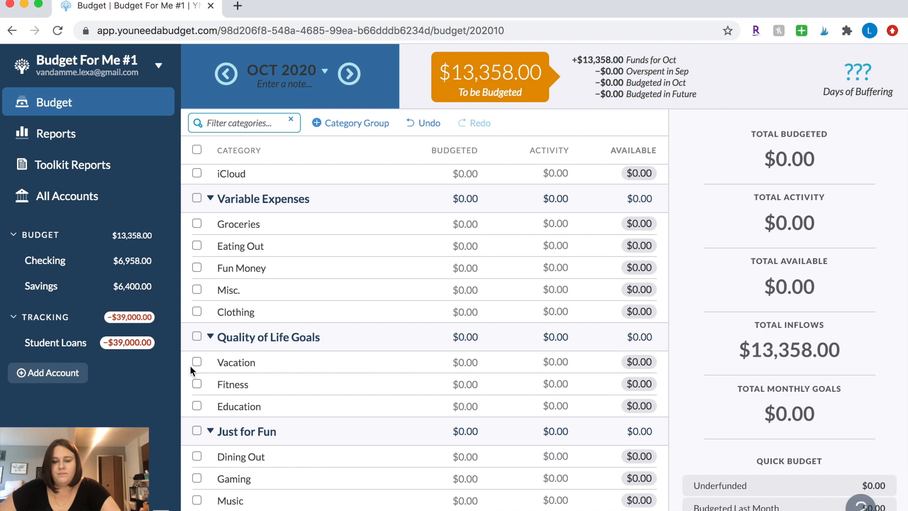
# Rename the Just for Fun category group as "Sinking Funds".
pyautogui.click(251, 431)
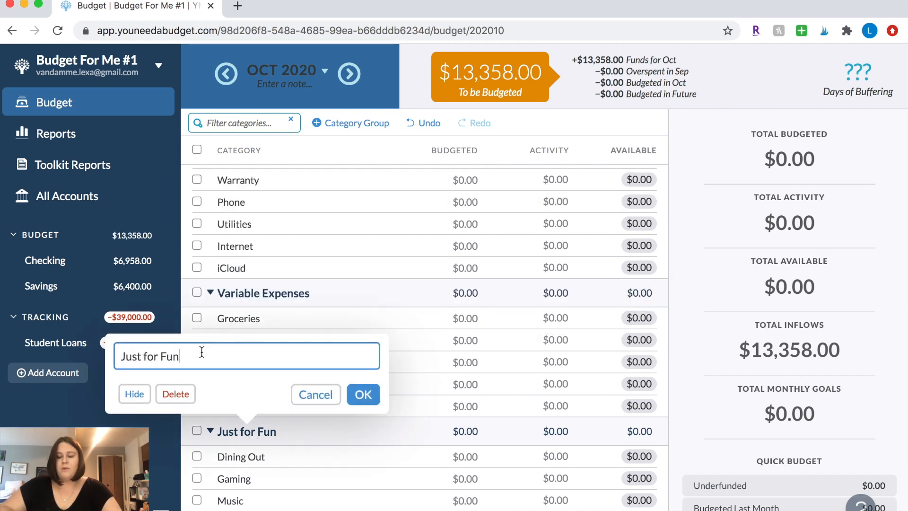
pyautogui.write('Sinking ')
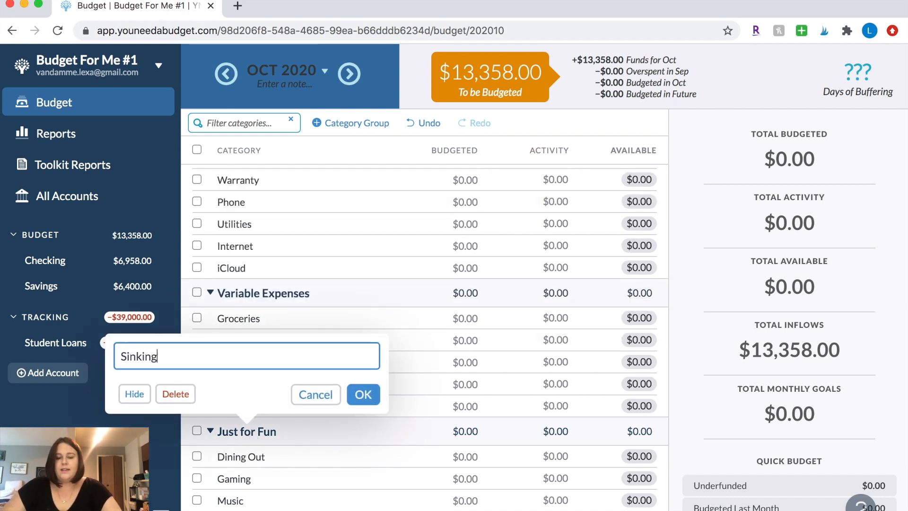
pyautogui.write('Funds')
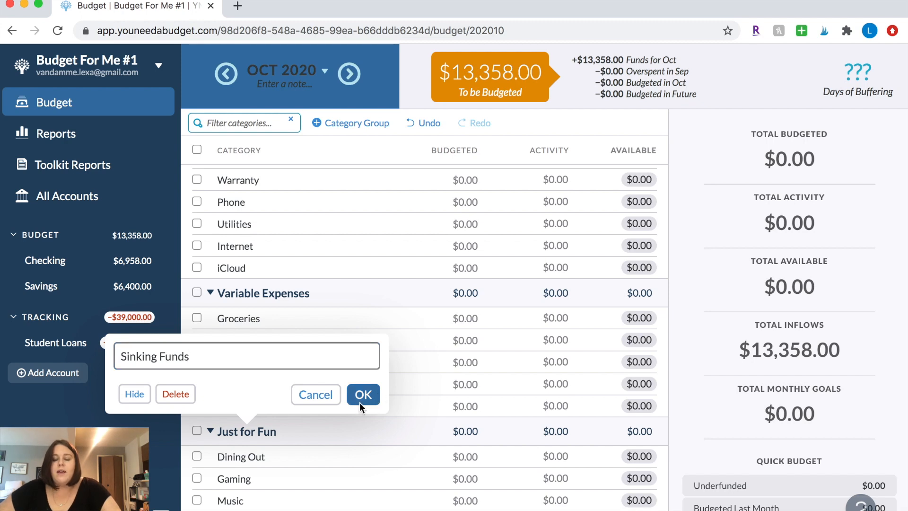
pyautogui.click(362, 398)
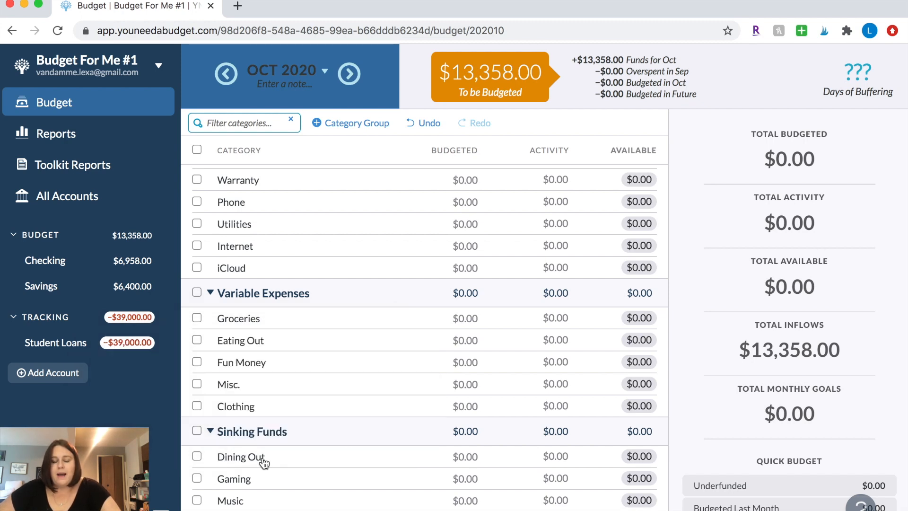
# Delete the Dining Out, Gaming, Music and Fun Money categories from the Sinking Funds group.
pyautogui.click(245, 460)
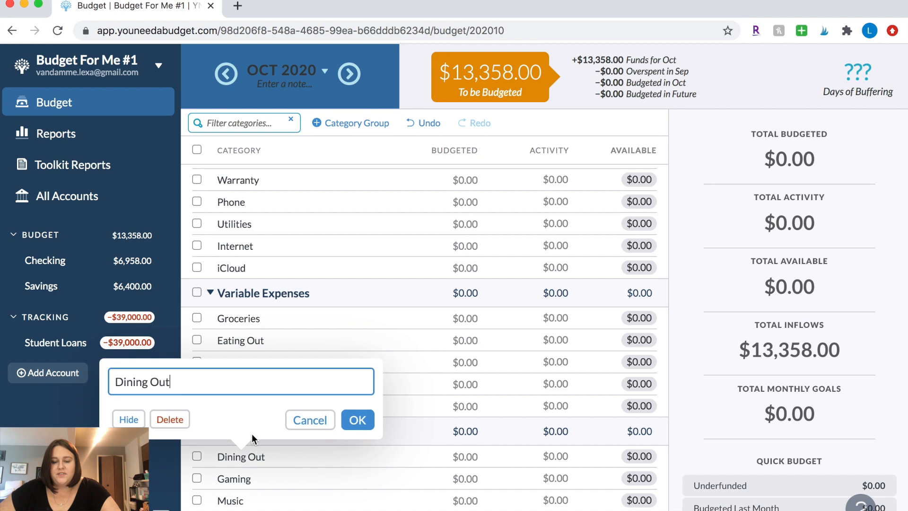
pyautogui.click(169, 420)
pyautogui.click(250, 479)
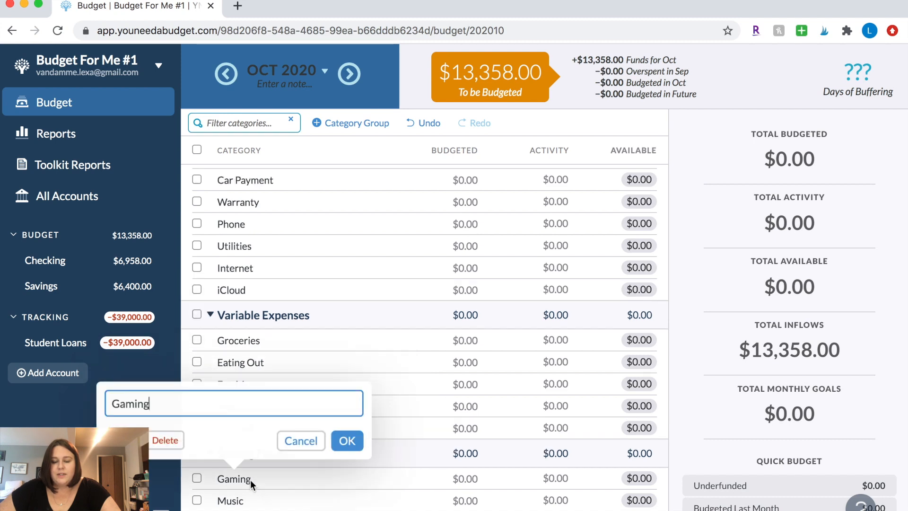
pyautogui.click(165, 440)
pyautogui.click(230, 501)
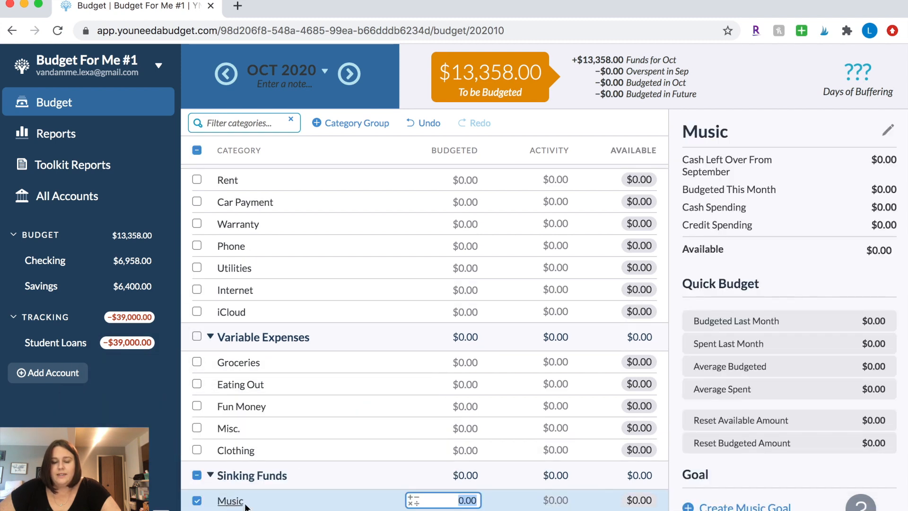
pyautogui.click(231, 501)
pyautogui.click(228, 456)
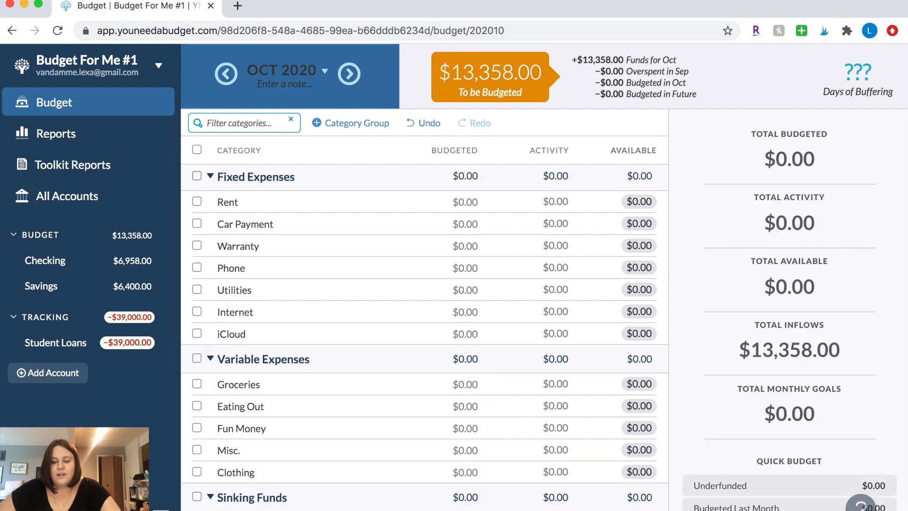
pyautogui.click(241, 428)
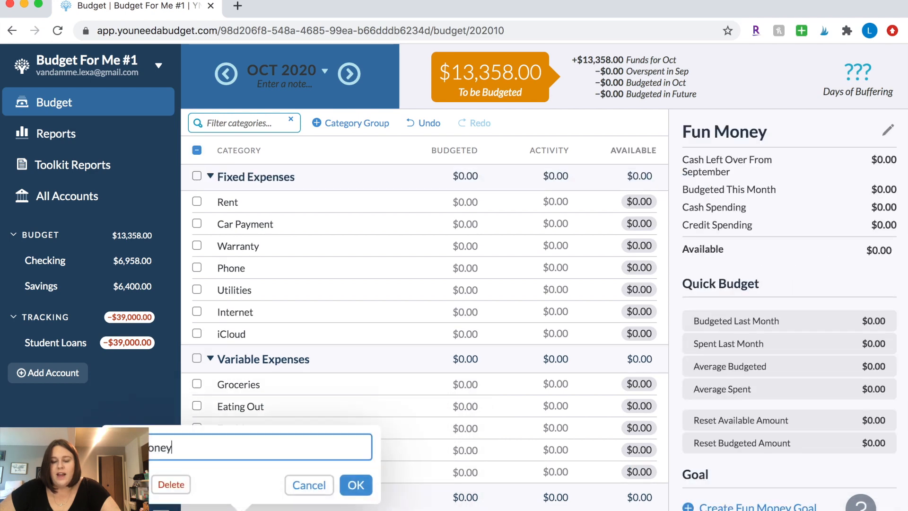
pyautogui.click(173, 480)
# Add a new category named "Emergency Fund" to the Sinking Funds group.
pyautogui.moveTo(266, 494)
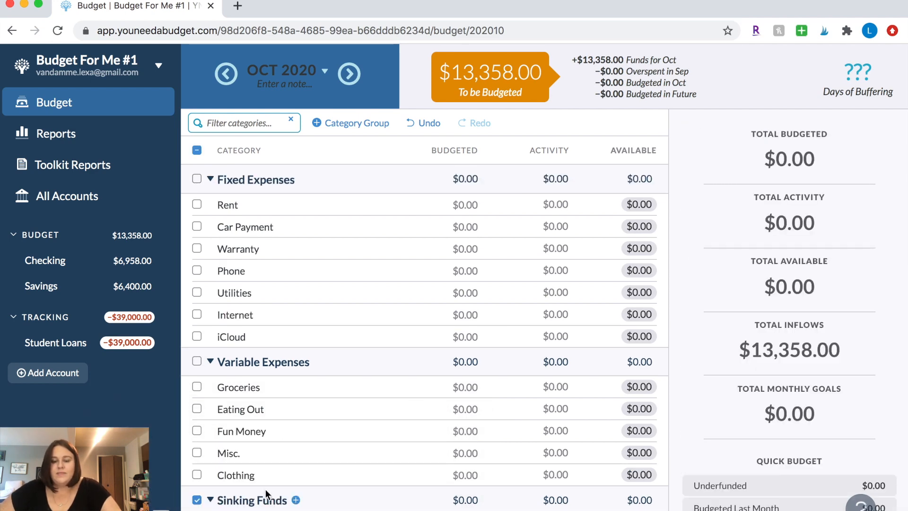
pyautogui.click(296, 500)
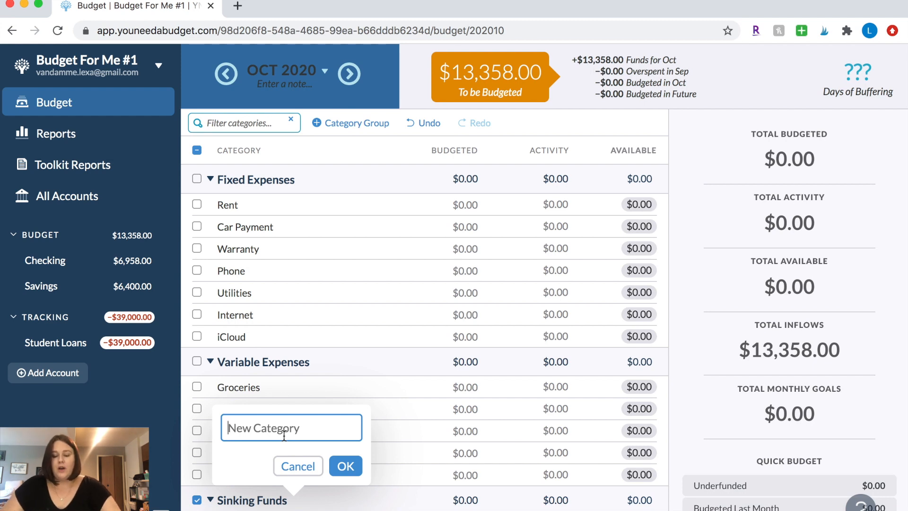
pyautogui.write('Emergency Fund')
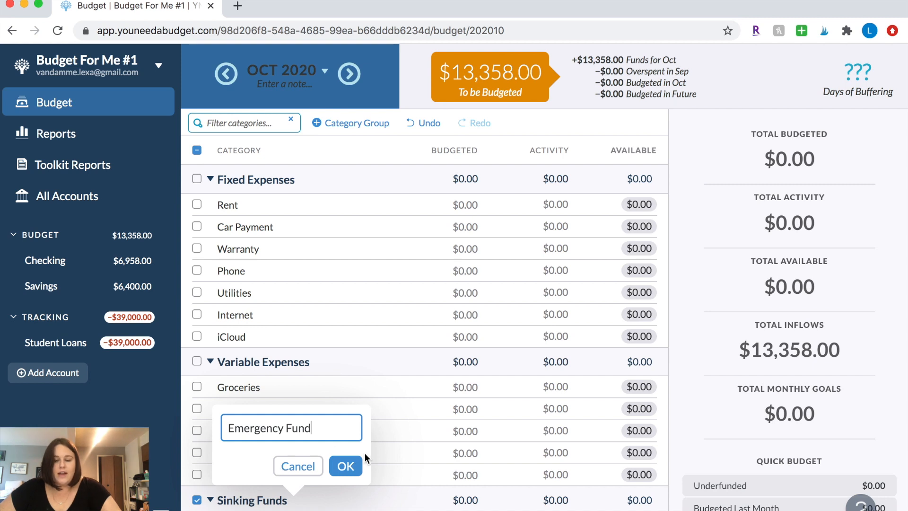
pyautogui.click(346, 466)
# Add a new category named "Vacation" to the Sinking Funds group.
pyautogui.scroll(-1, 352, 463)
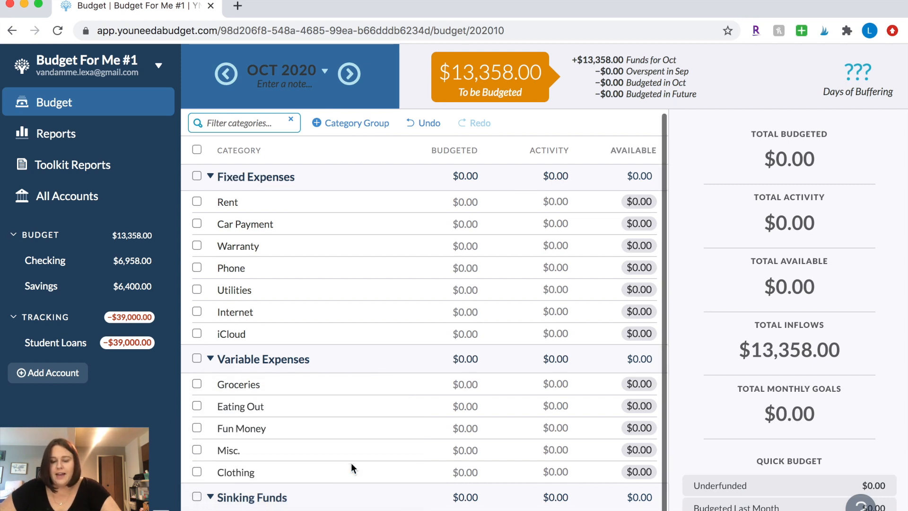
pyautogui.click(296, 497)
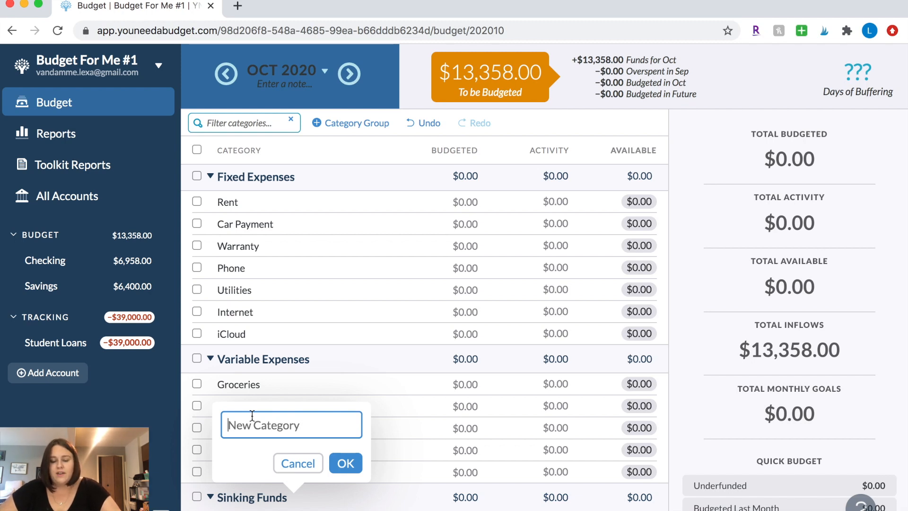
pyautogui.write('Vacation')
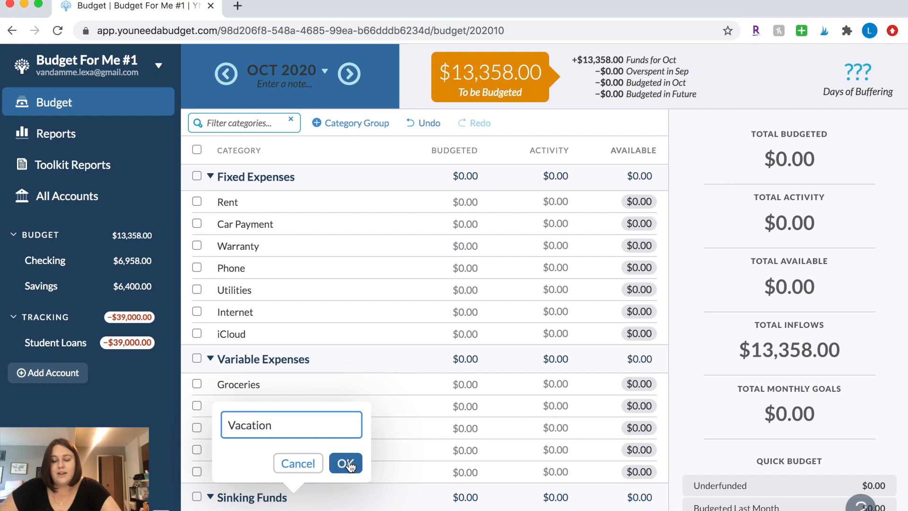
pyautogui.click(349, 466)
# Add a new category named "Car Maintenance" to the Sinking Funds group.
pyautogui.click(296, 496)
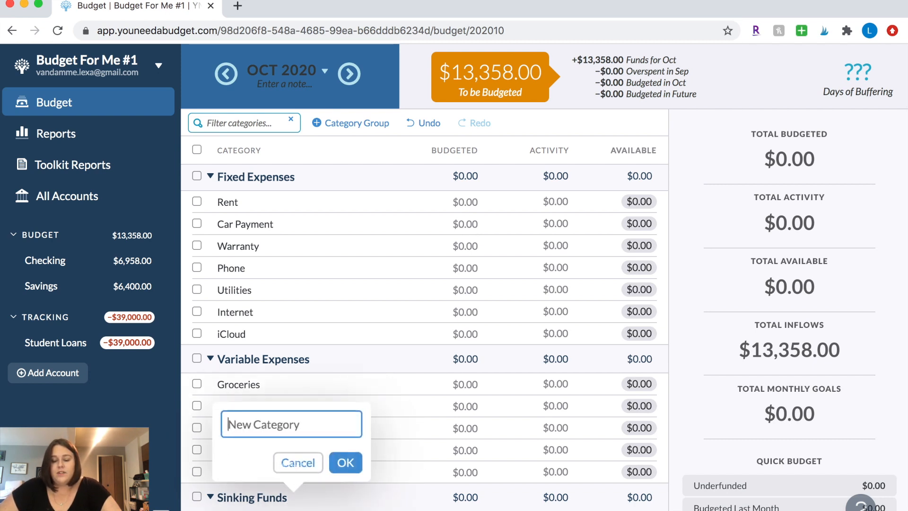
pyautogui.write('Car maintenanc')
pyautogui.click(257, 427)
pyautogui.press('BackSpace')
pyautogui.write('M')
pyautogui.click(353, 463)
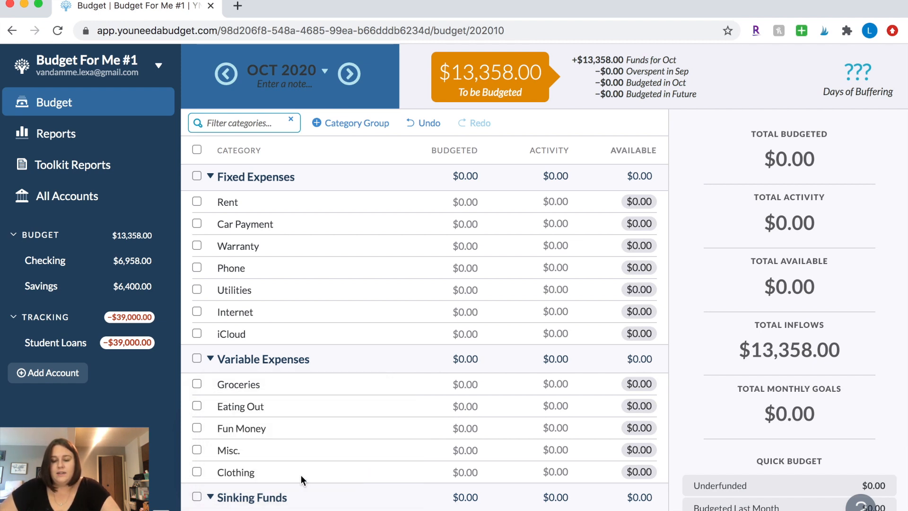
# Add a new category named "New Car" to the Sinking Funds group.
pyautogui.scroll(-2, 300, 474)
pyautogui.click(295, 453)
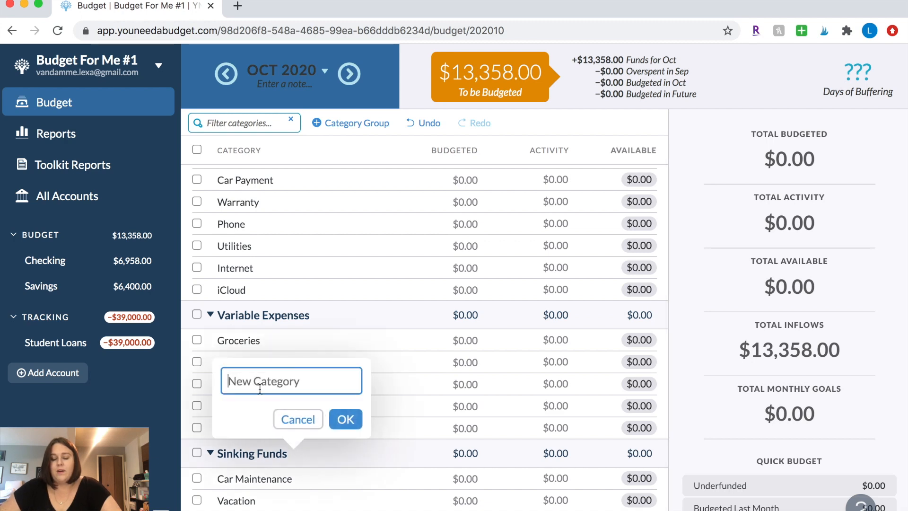
pyautogui.write('New ')
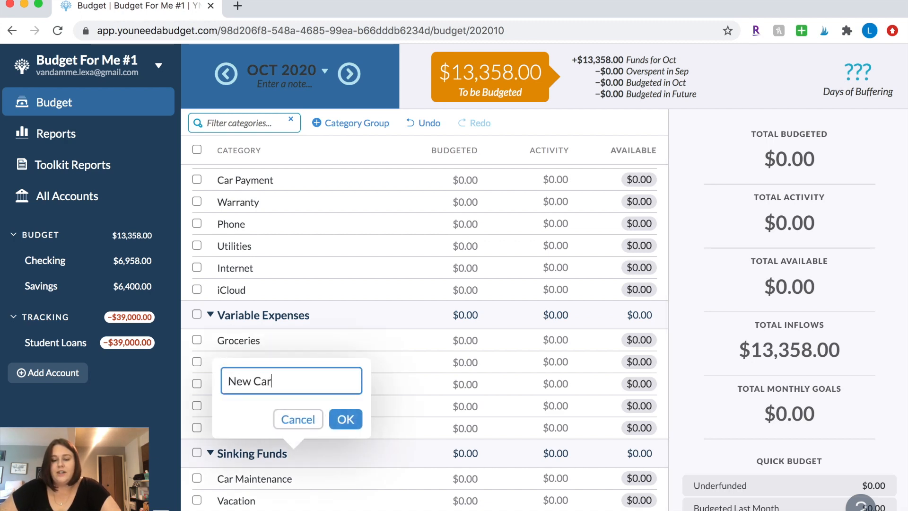
pyautogui.write('Car')
pyautogui.click(345, 418)
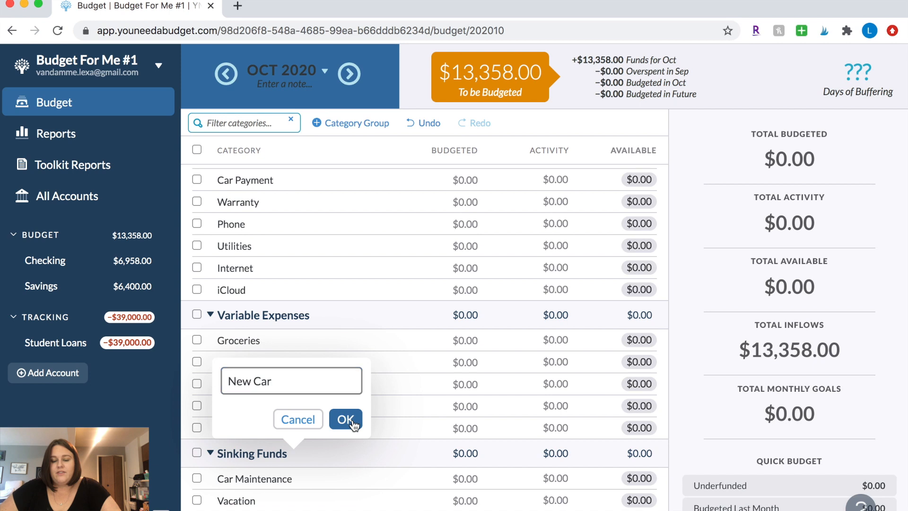
pyautogui.scroll(-1, 302, 480)
pyautogui.scroll(-1, 302, 480)
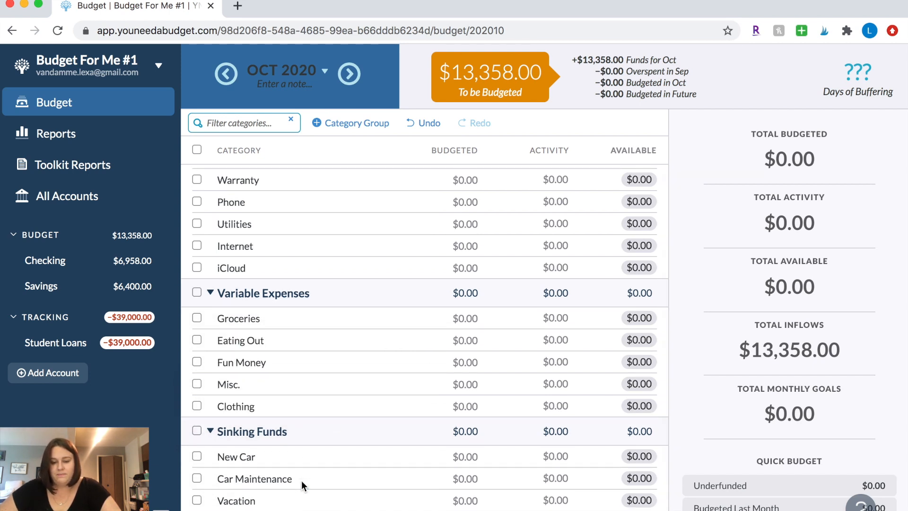
pyautogui.scroll(2, 317, 340)
pyautogui.scroll(-2, 317, 341)
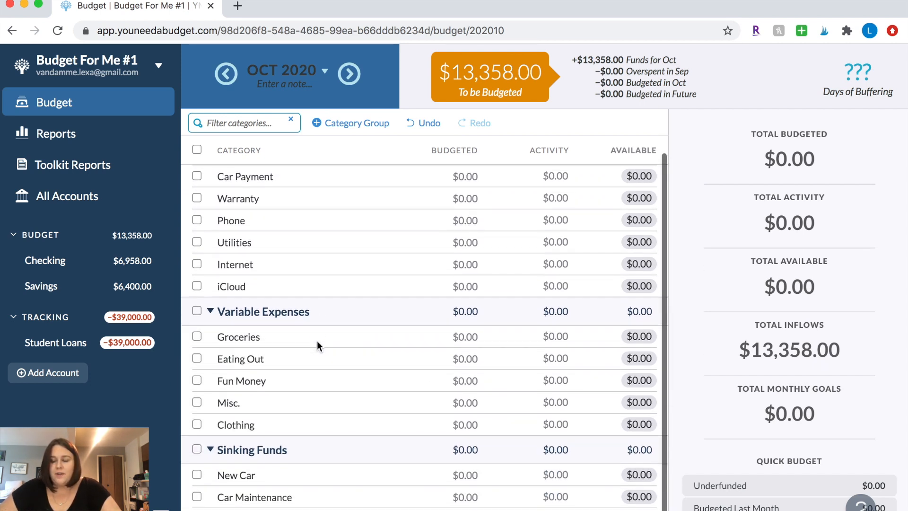
# Create a monthly Needed For Spending goal of $425 for the Rent category, due every 1st, and save it.
pyautogui.scroll(3, 317, 341)
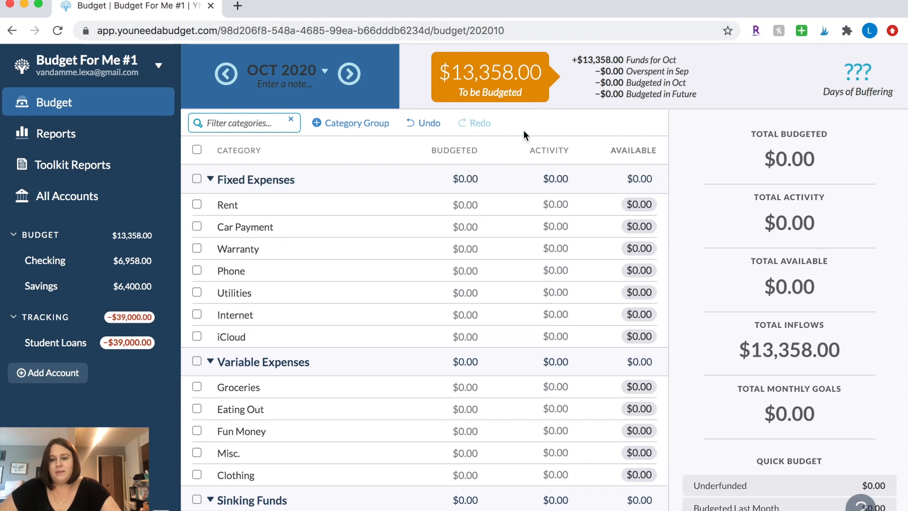
pyautogui.moveTo(464, 92)
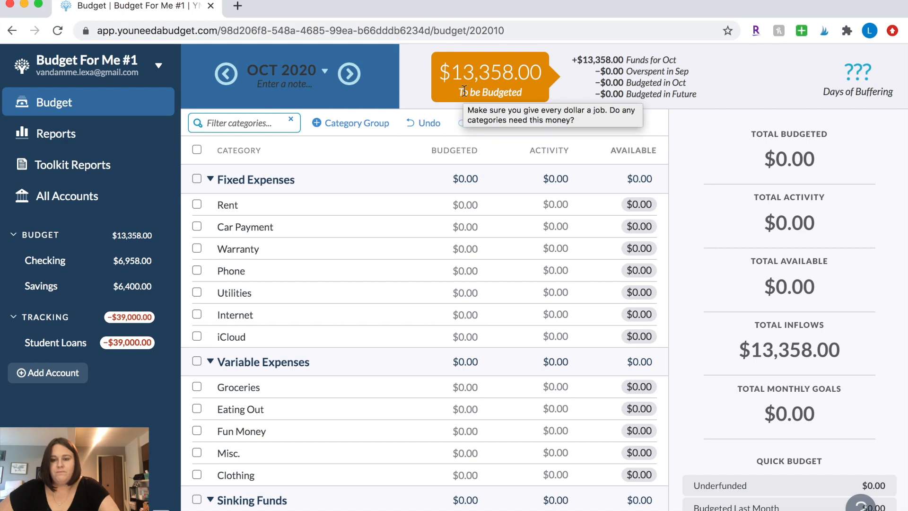
pyautogui.click(334, 210)
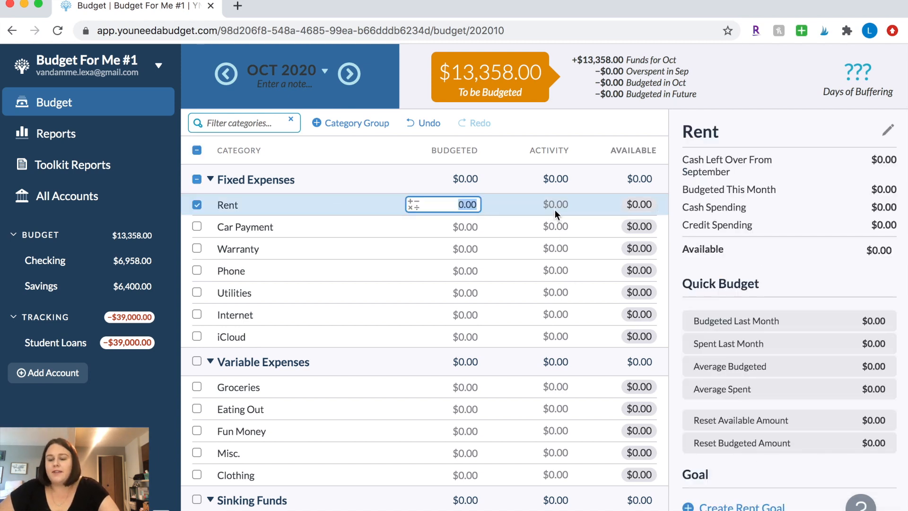
pyautogui.scroll(-3, 728, 347)
pyautogui.click(726, 365)
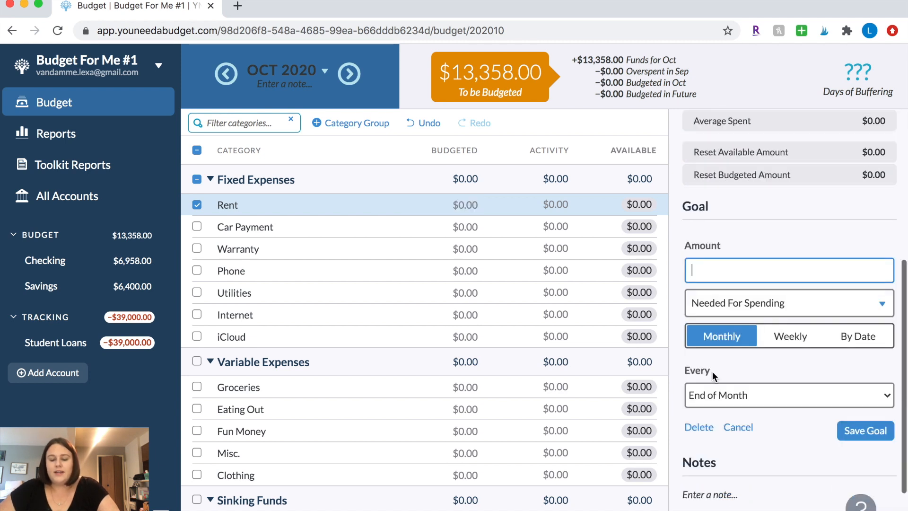
pyautogui.write('425')
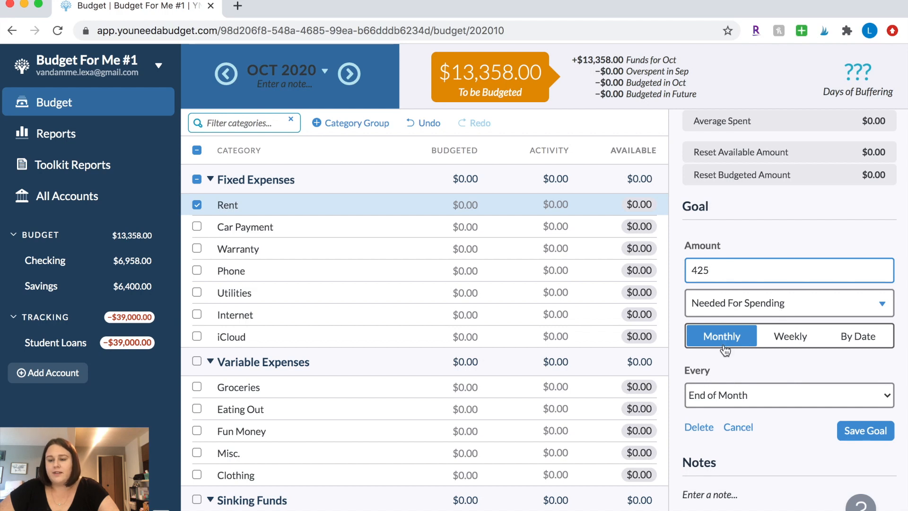
pyautogui.click(719, 399)
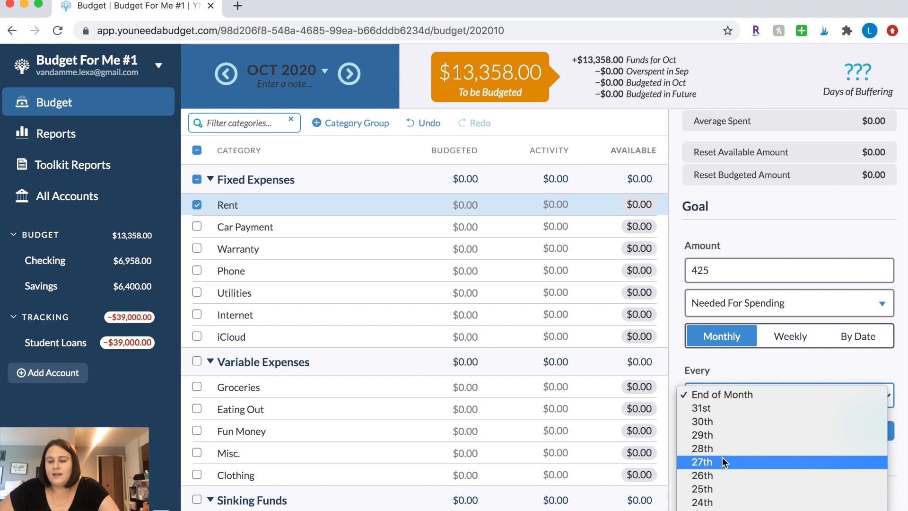
pyautogui.scroll(-5, 721, 458)
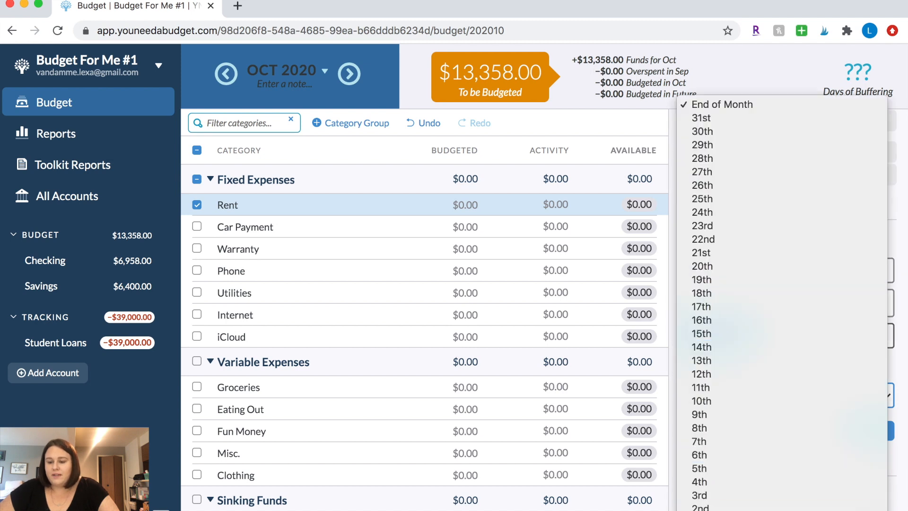
pyautogui.click(713, 510)
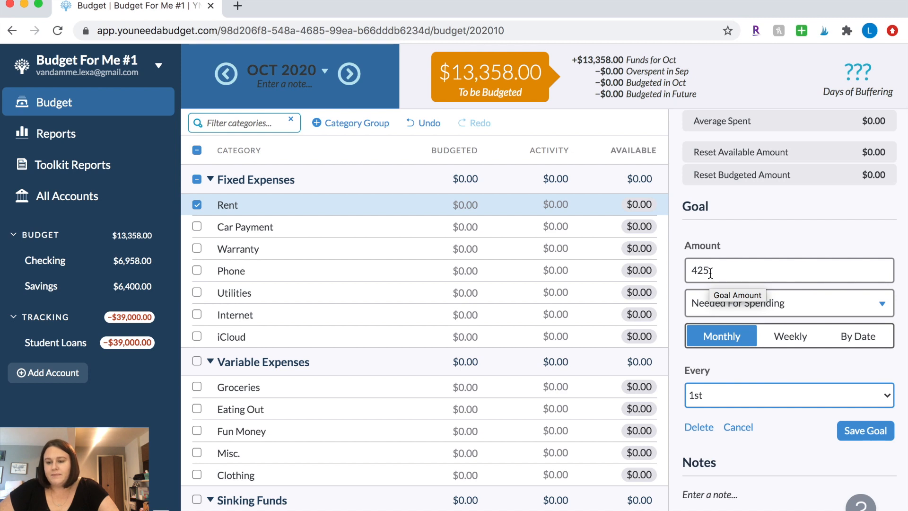
pyautogui.click(877, 431)
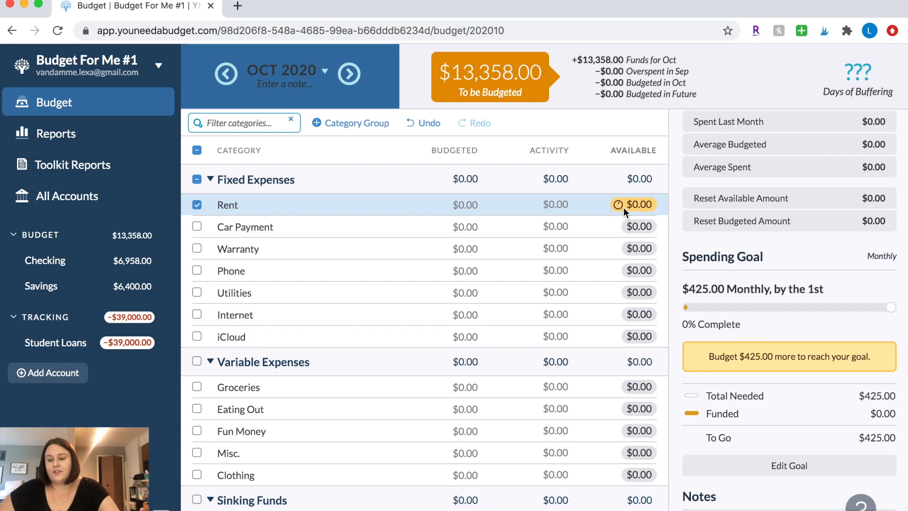
# Create and save a monthly Needed For Spending goal of $276 for the Car Payment category, due every 1st.
pyautogui.click(384, 229)
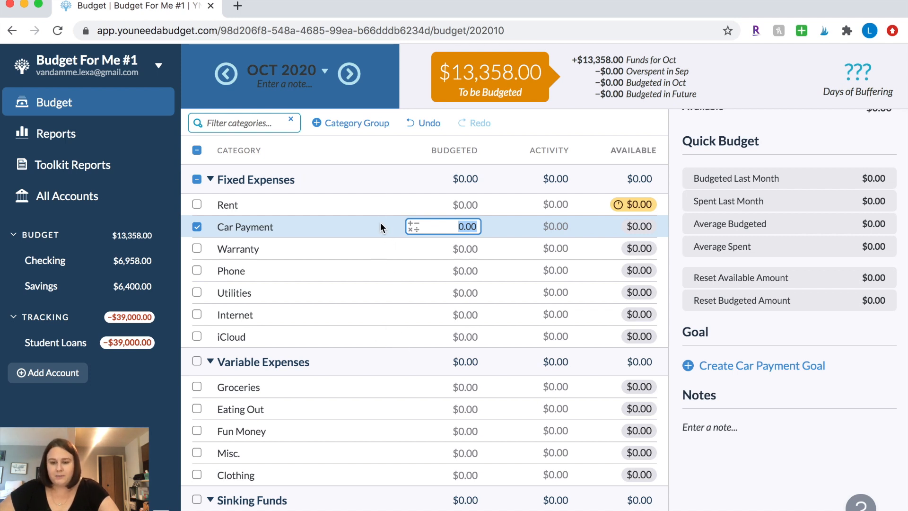
pyautogui.click(738, 365)
pyautogui.write('276')
pyautogui.scroll(-3, 785, 331)
pyautogui.click(735, 333)
pyautogui.click(867, 371)
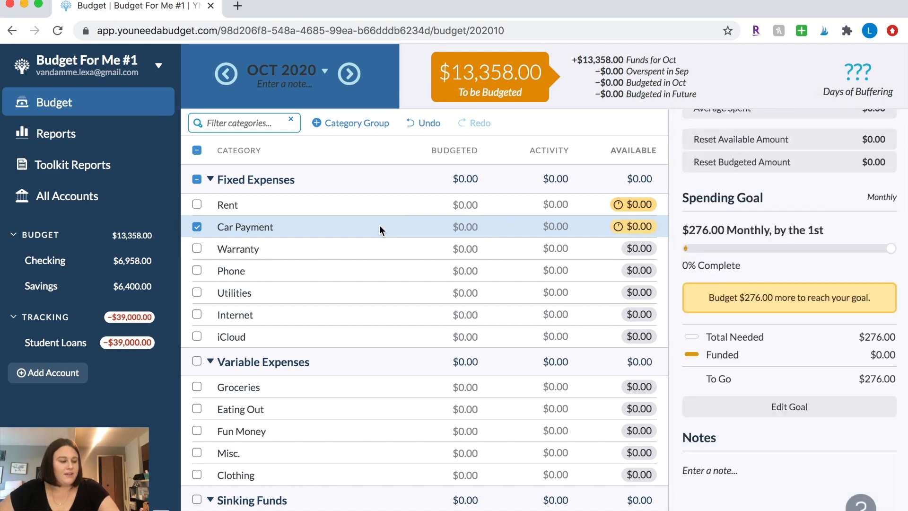
# Create and save a monthly Needed For Spending goal of $96 for the Warranty category.
pyautogui.click(359, 259)
pyautogui.click(737, 365)
pyautogui.write('96')
pyautogui.scroll(-2, 785, 331)
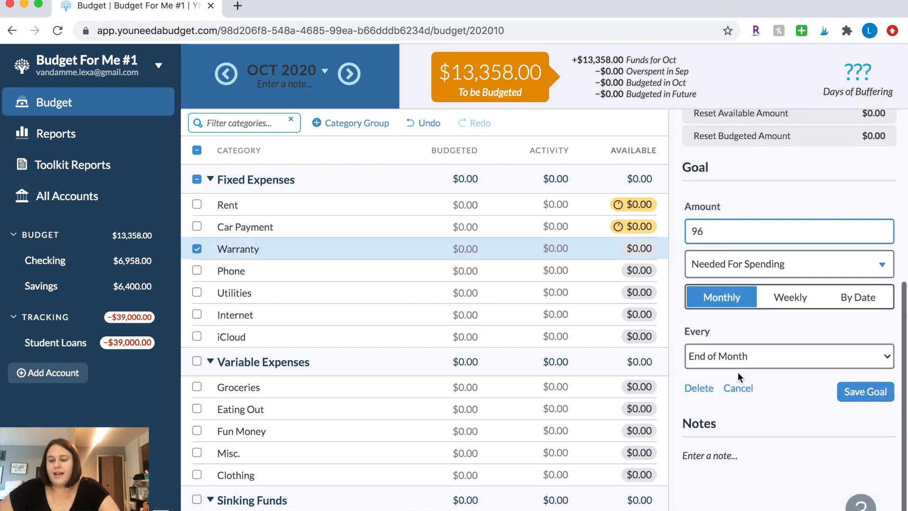
pyautogui.click(738, 355)
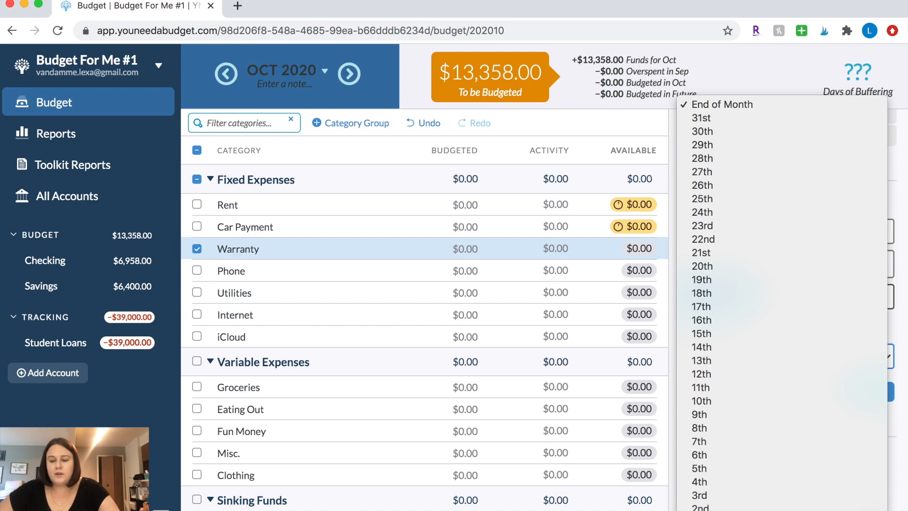
pyautogui.click(709, 307)
pyautogui.click(867, 383)
# Create and save a monthly Needed For Spending goal of $60 for the Phone category.
pyautogui.click(264, 271)
pyautogui.click(709, 365)
pyautogui.write('60')
pyautogui.scroll(-4, 730, 331)
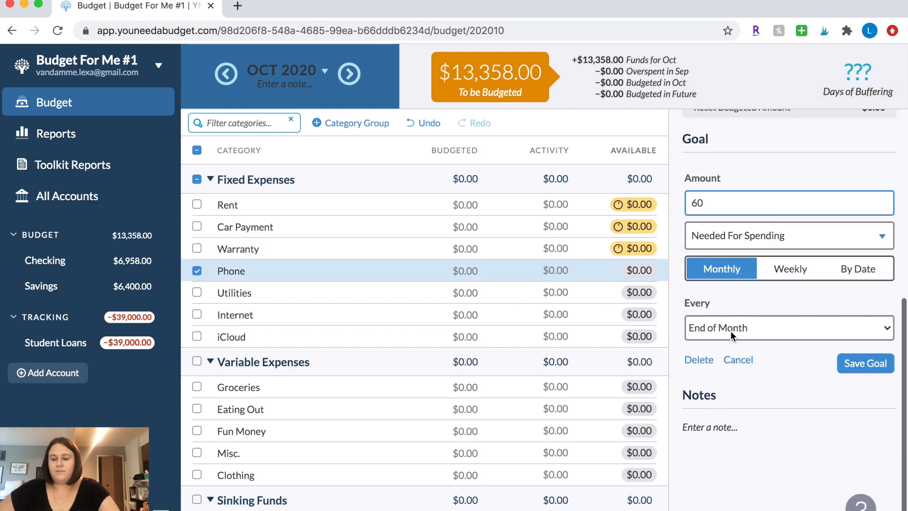
pyautogui.click(730, 327)
pyautogui.click(757, 214)
pyautogui.click(865, 363)
# Create and save a monthly Needed For Spending goal of $80 for the Utilities category, due every 1st.
pyautogui.click(316, 297)
pyautogui.click(732, 366)
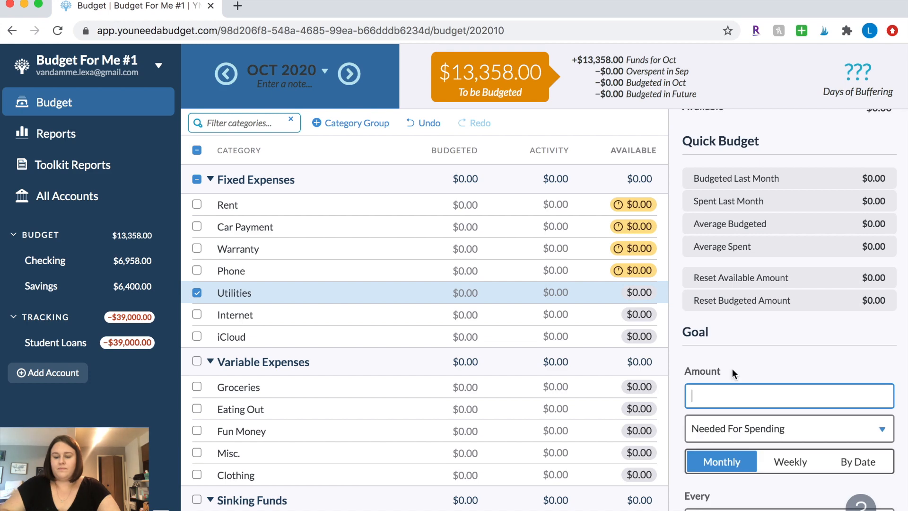
pyautogui.write('80')
pyautogui.scroll(-4, 728, 379)
pyautogui.click(727, 339)
pyautogui.click(709, 509)
pyautogui.click(866, 375)
# Create and save a monthly Needed For Spending goal of $35 for the Internet category, due every 1st.
pyautogui.click(315, 314)
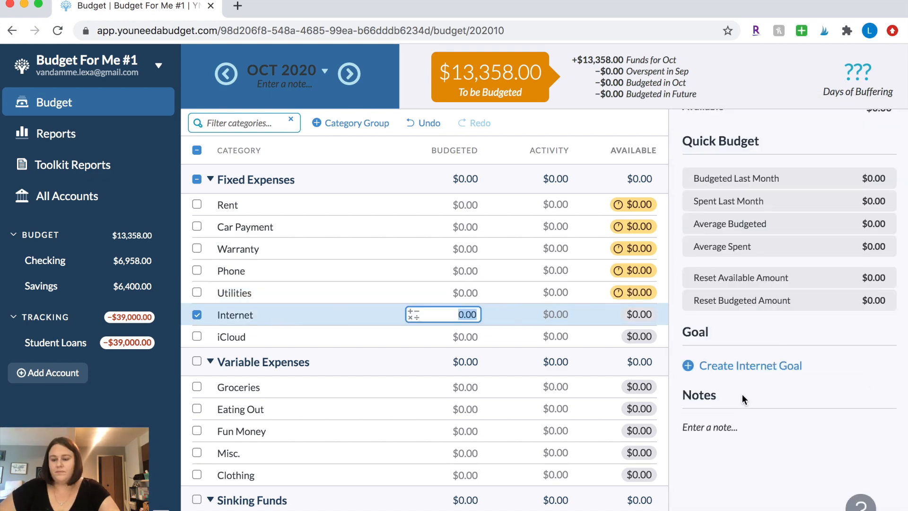
pyautogui.click(737, 365)
pyautogui.write('35')
pyautogui.scroll(-4, 743, 402)
pyautogui.click(743, 383)
pyautogui.click(709, 508)
pyautogui.click(865, 418)
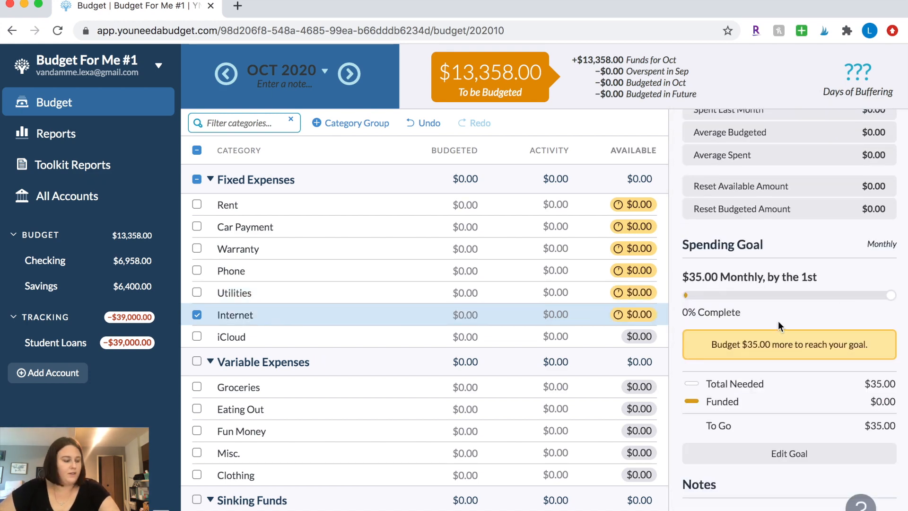
# Create and save a monthly Needed For Spending goal of $3 for the iCloud category, due every 1st.
pyautogui.click(315, 337)
pyautogui.click(729, 368)
pyautogui.write('3')
pyautogui.scroll(-4, 737, 378)
pyautogui.click(715, 326)
pyautogui.click(709, 508)
pyautogui.click(865, 362)
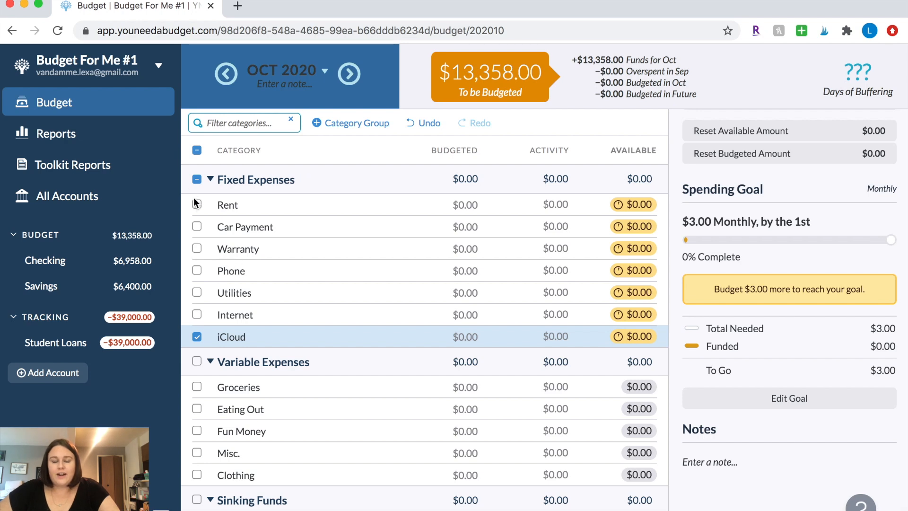
# Select all categories in the Fixed Expenses group and fund their goals with the Underfunded quick budget option.
pyautogui.click(197, 179)
pyautogui.click(197, 179)
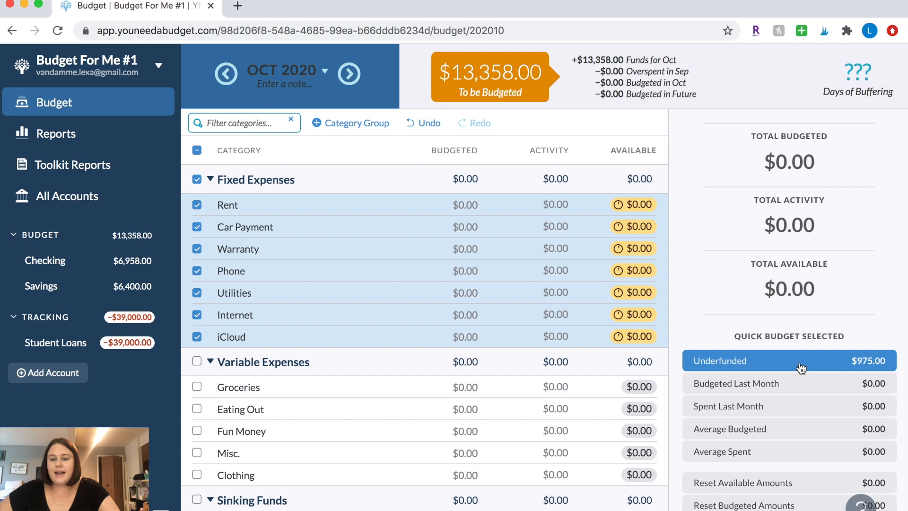
pyautogui.click(477, 205)
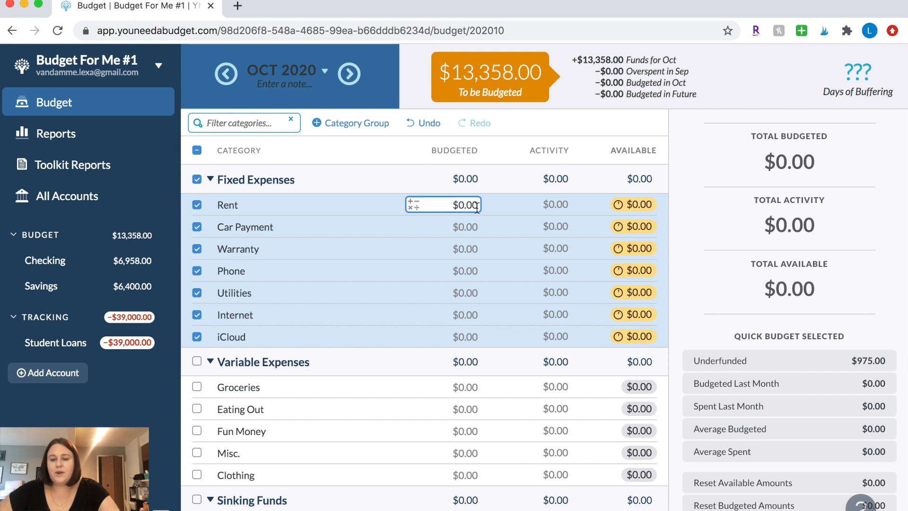
pyautogui.click(468, 226)
pyautogui.click(468, 249)
pyautogui.click(467, 270)
pyautogui.click(467, 293)
pyautogui.click(467, 336)
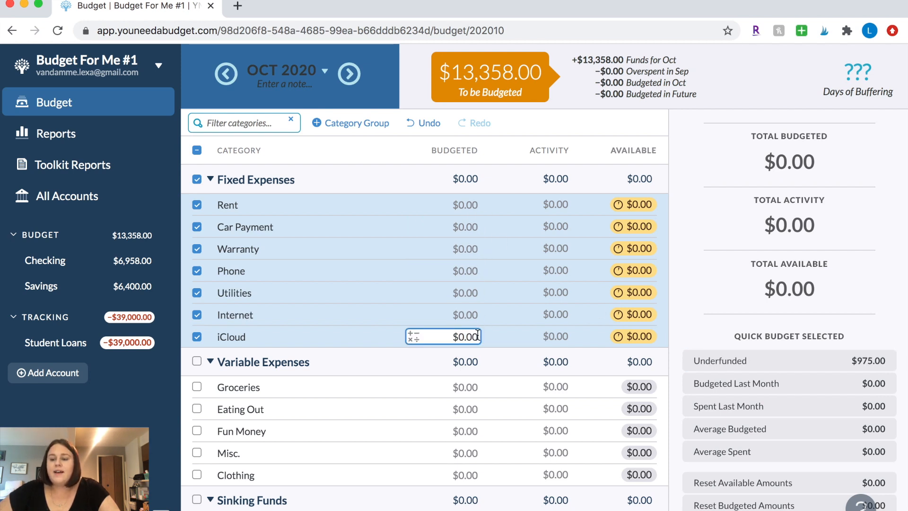
pyautogui.click(768, 369)
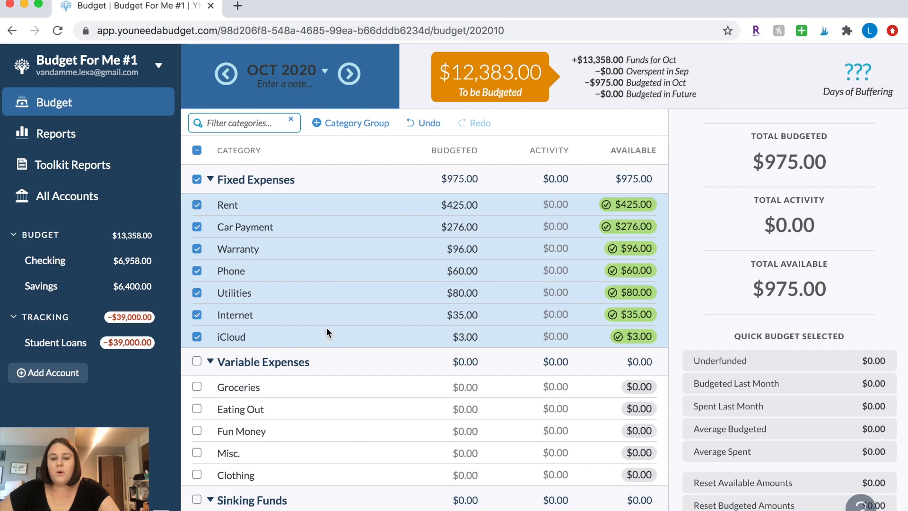
# Create and save a monthly Needed For Spending goal of $400 for the Groceries category, due every 1st.
pyautogui.scroll(-2, 280, 311)
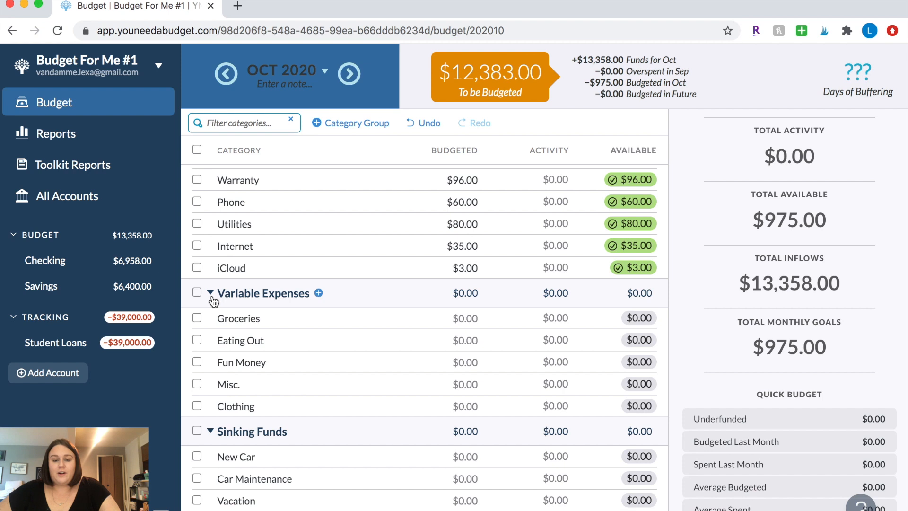
pyautogui.click(285, 318)
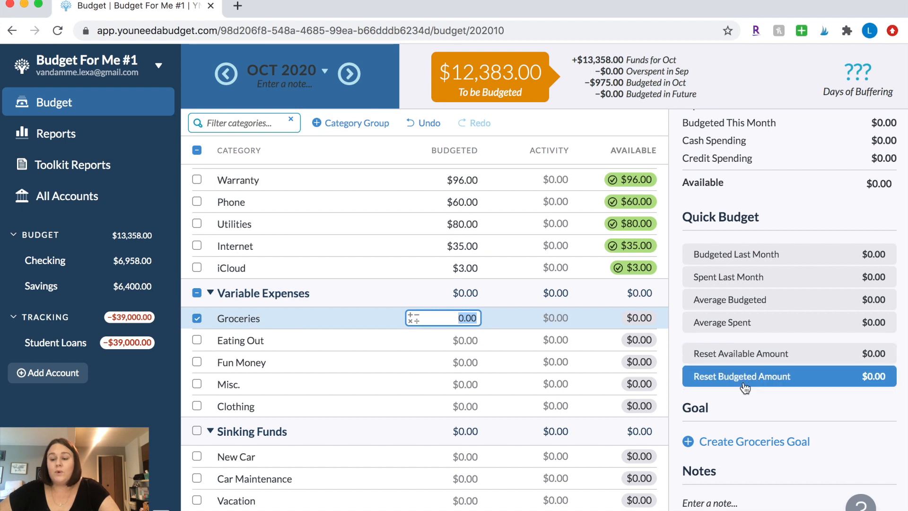
pyautogui.scroll(-2, 744, 385)
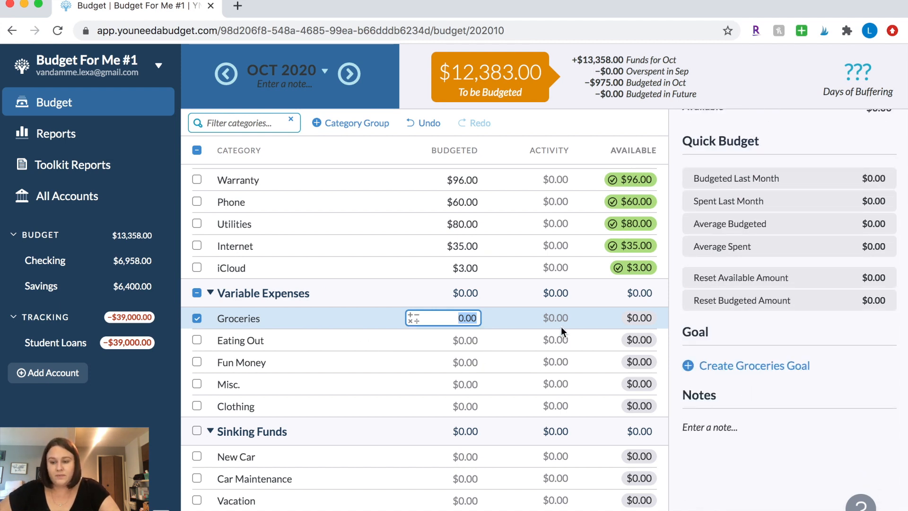
pyautogui.click(700, 365)
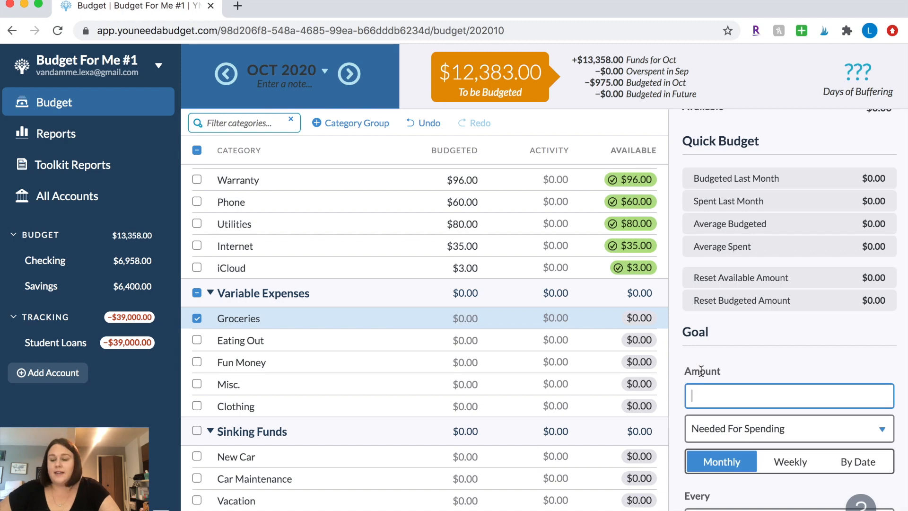
pyautogui.scroll(-4, 700, 365)
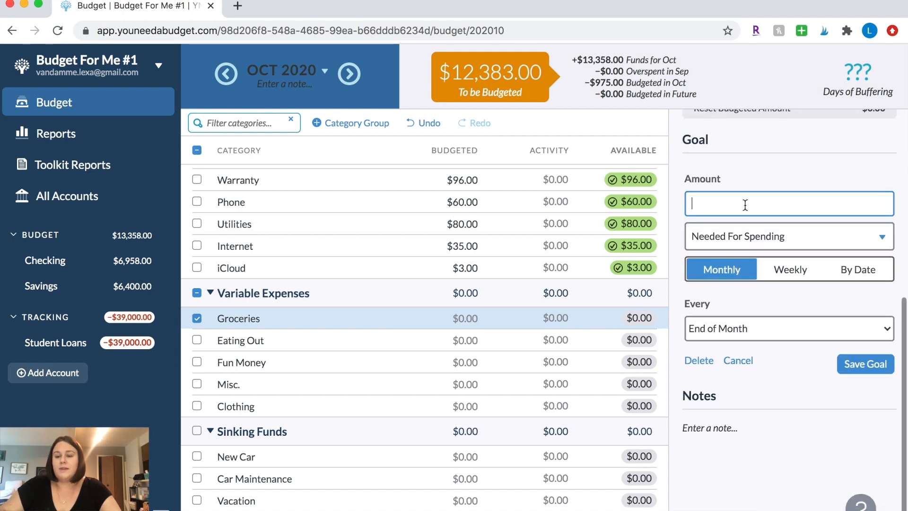
pyautogui.write('400')
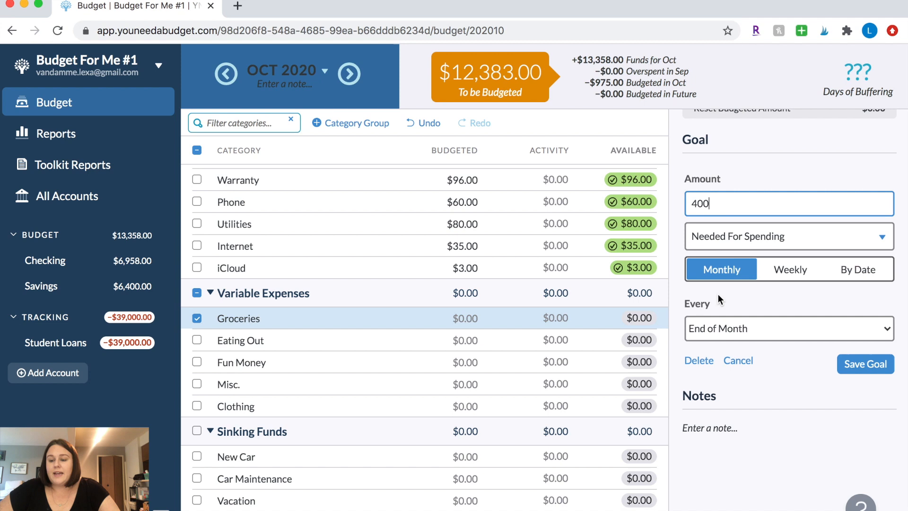
pyautogui.click(725, 331)
pyautogui.scroll(-3, 729, 390)
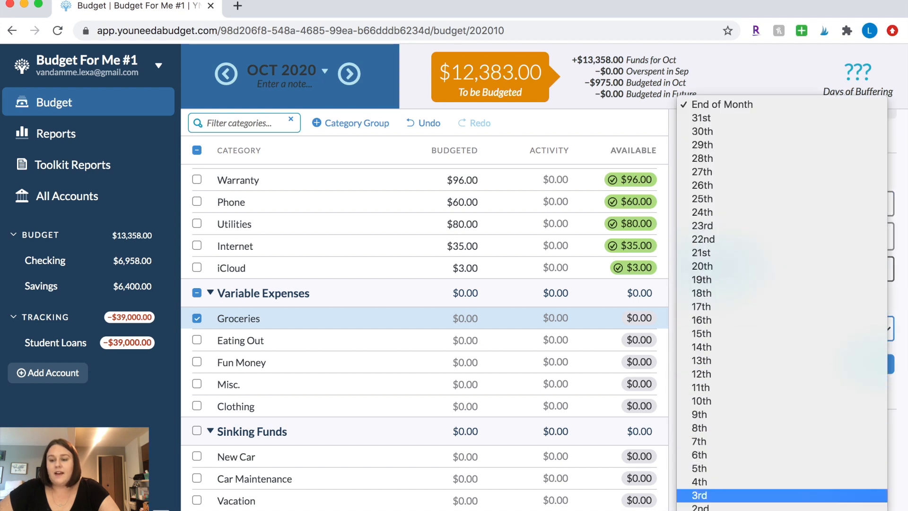
pyautogui.click(709, 510)
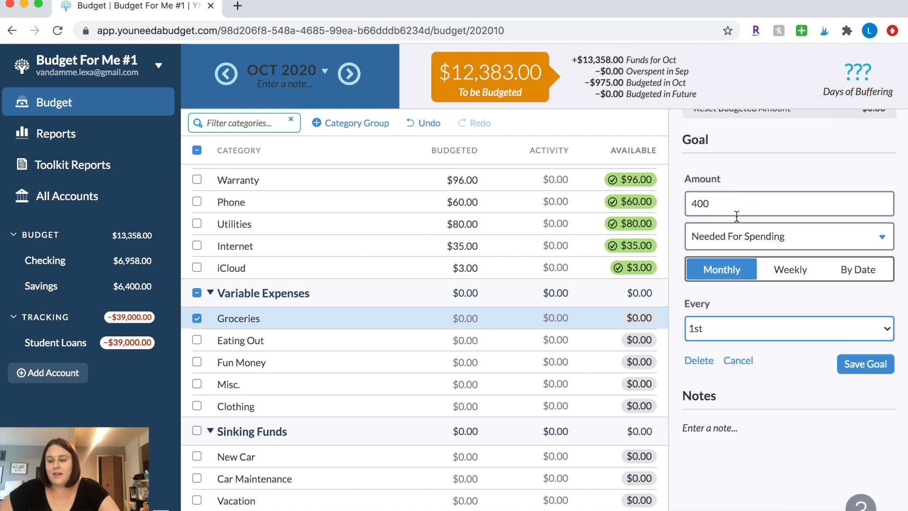
pyautogui.click(865, 364)
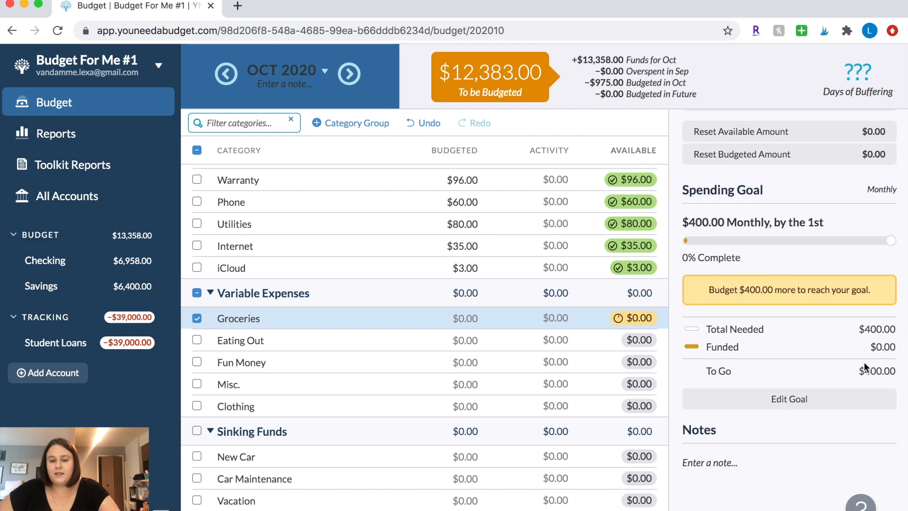
# Create and save a monthly Needed For Spending goal of $100 for the Eating Out category, due every 1st.
pyautogui.click(586, 340)
pyautogui.write('100')
pyautogui.scroll(-3, 800, 280)
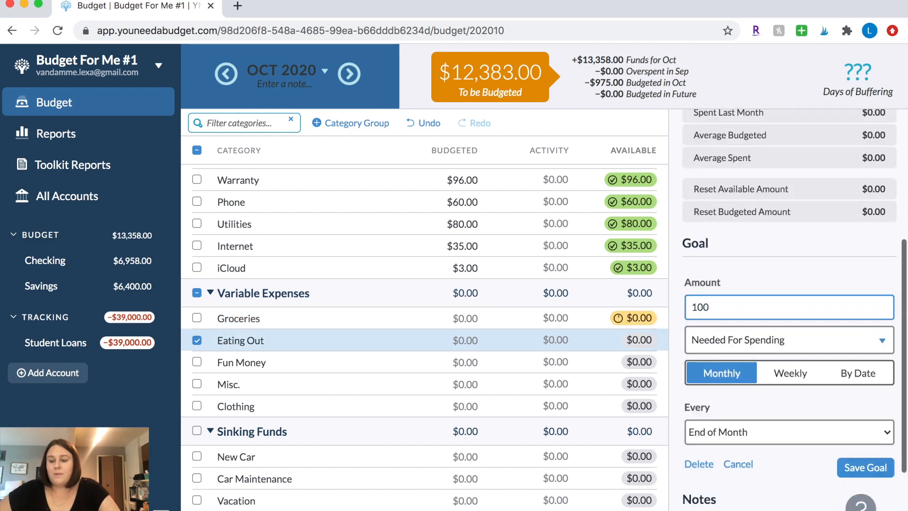
pyautogui.click(743, 328)
pyautogui.scroll(-5, 731, 425)
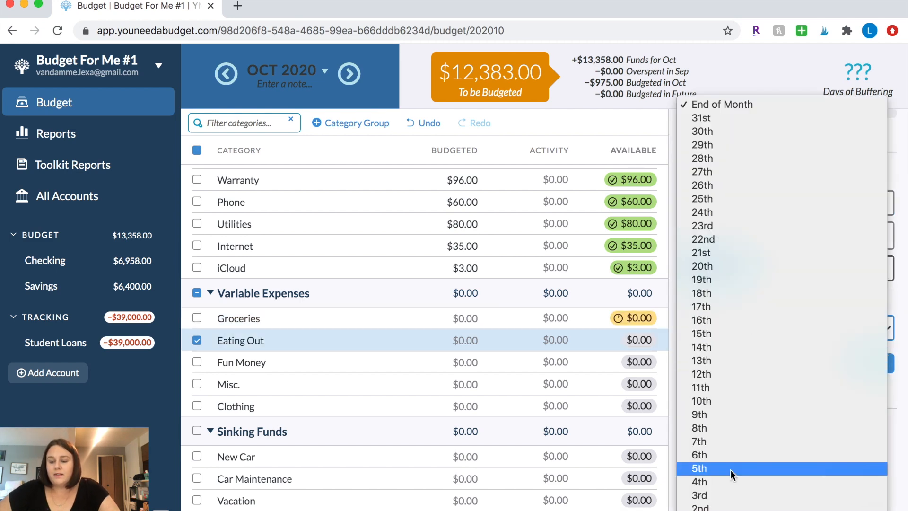
pyautogui.click(726, 510)
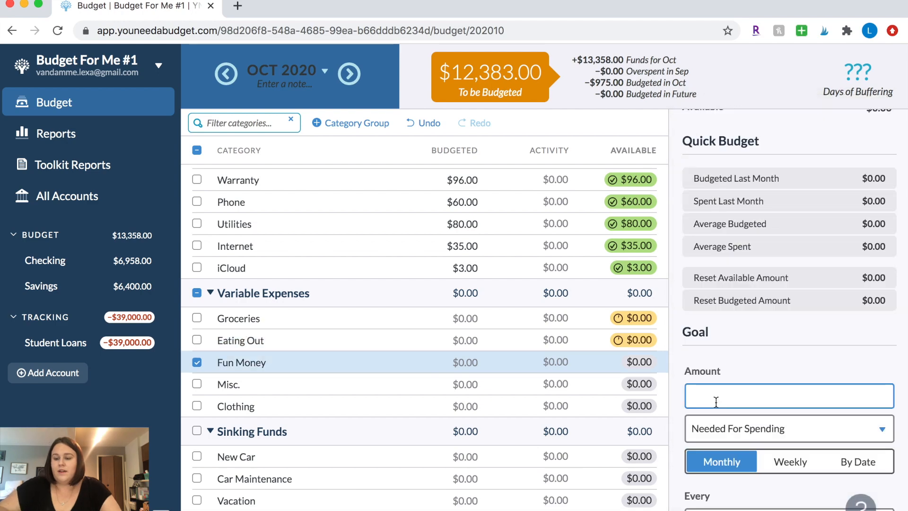
# Create and save a monthly Needed For Spending goal of $100 for the Fun Money category.
pyautogui.write('100')
pyautogui.scroll(-4, 761, 327)
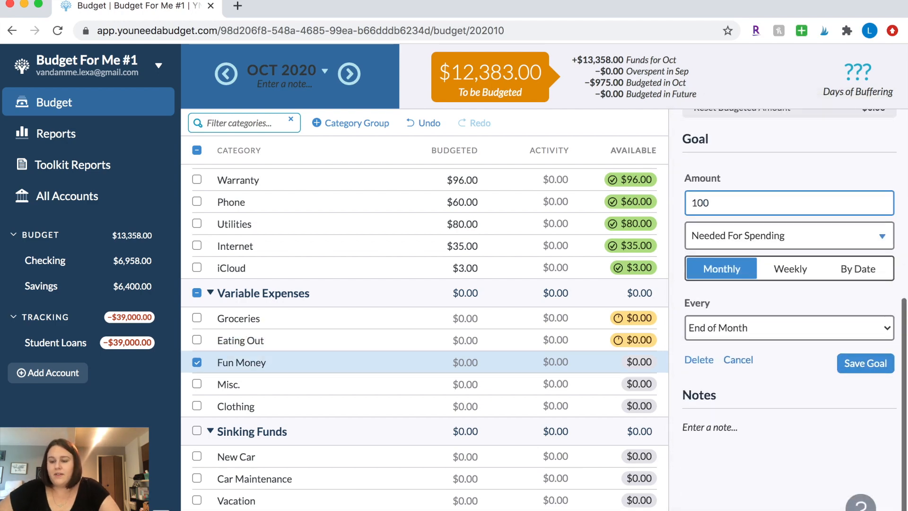
pyautogui.click(760, 328)
pyautogui.scroll(-5, 748, 442)
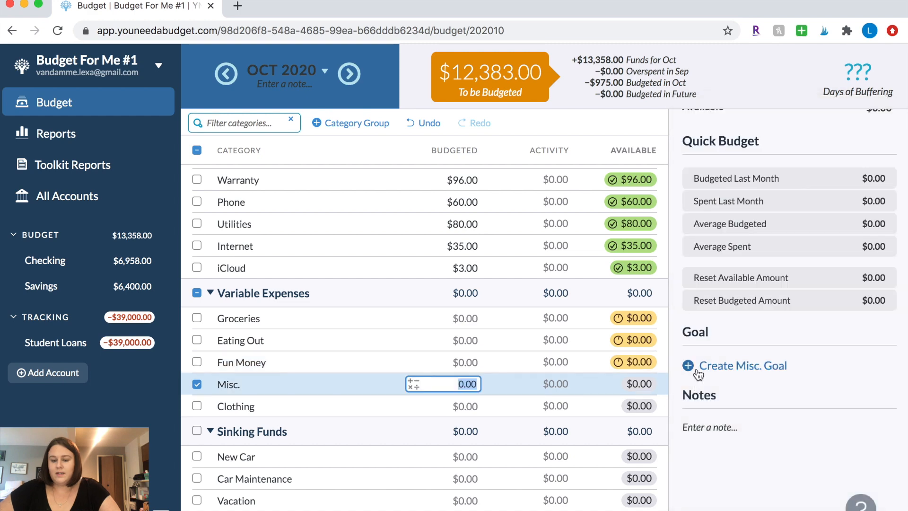
# Create and save a monthly Needed For Spending goal of $50 for the Misc. category, due every 1st.
pyautogui.click(698, 374)
pyautogui.write('50')
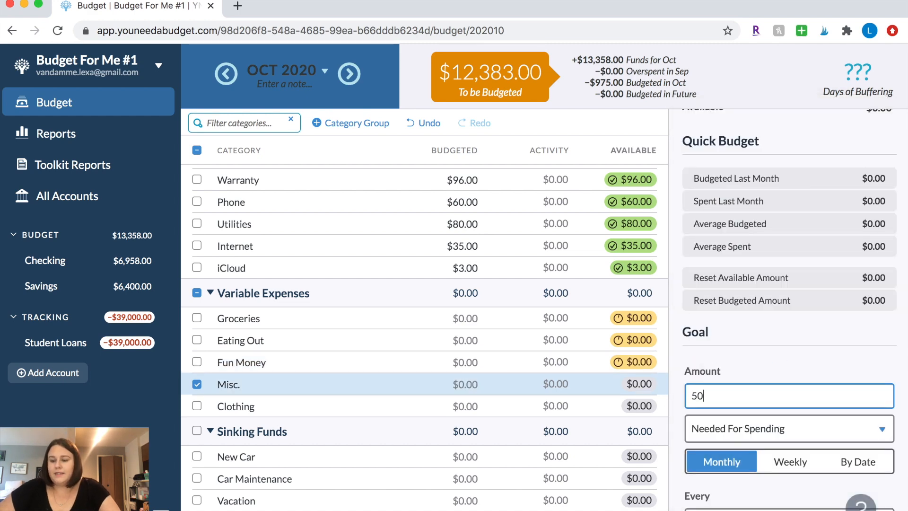
pyautogui.scroll(-4, 788, 307)
pyautogui.click(759, 336)
pyautogui.scroll(-3, 756, 412)
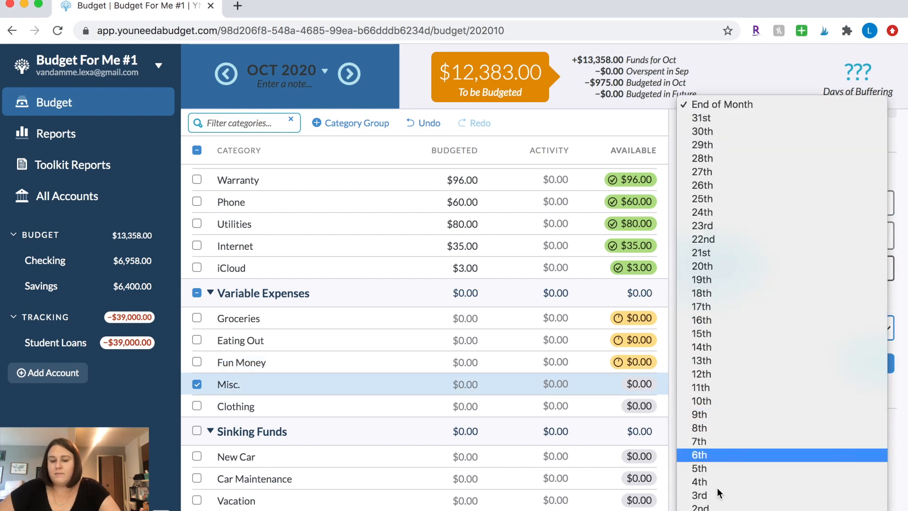
pyautogui.press('Escape')
pyautogui.press('1')
pyautogui.click(858, 365)
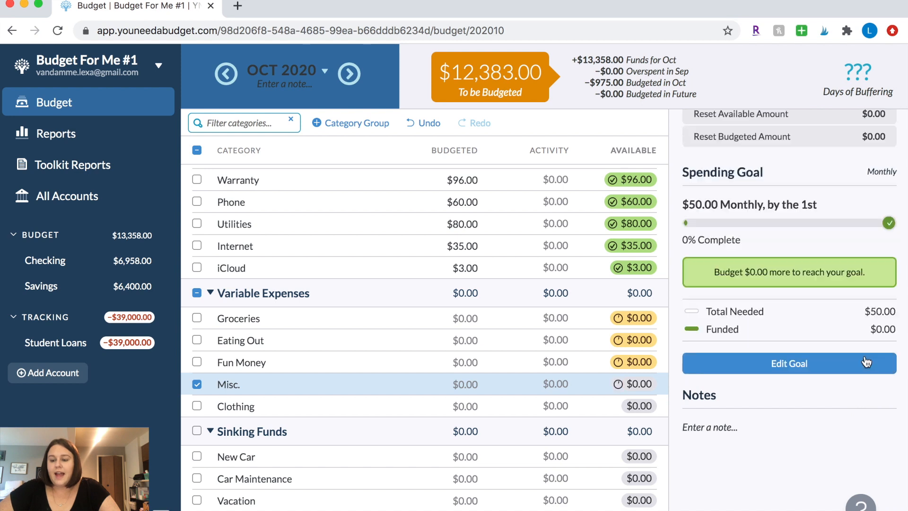
# Create and save a monthly Needed For Spending goal of $100 for the Clothing category, due every 1st.
pyautogui.click(568, 404)
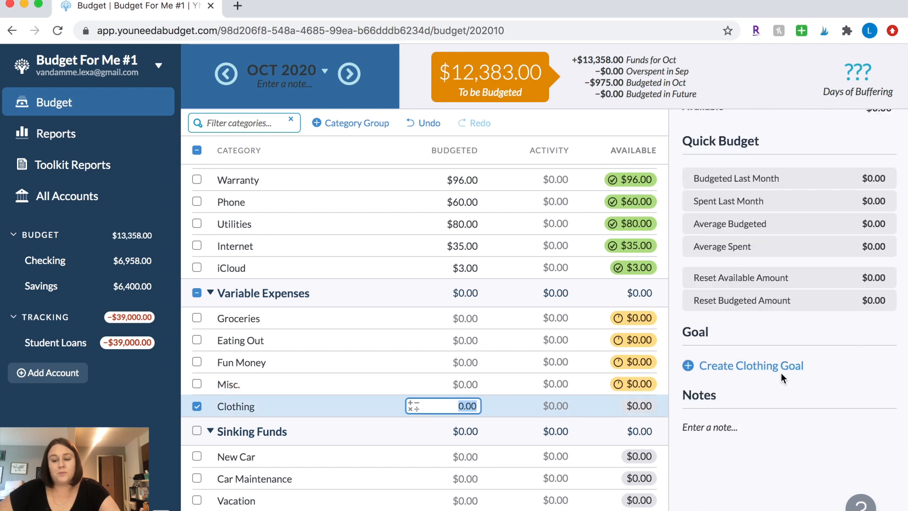
pyautogui.click(762, 366)
pyautogui.scroll(-3, 744, 400)
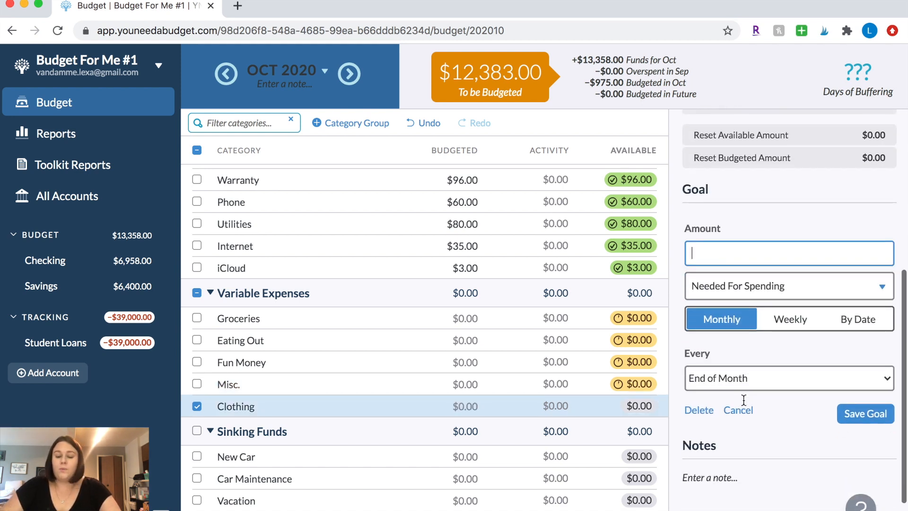
pyautogui.write('100')
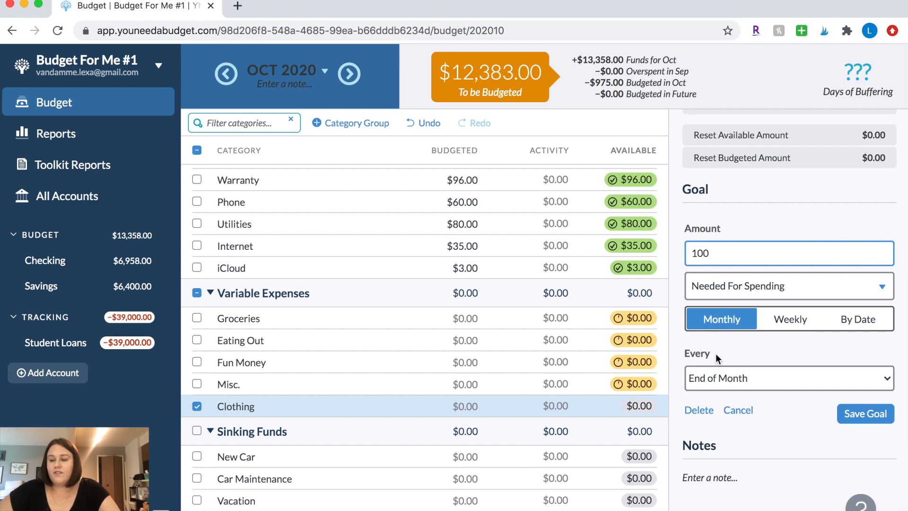
pyautogui.click(725, 286)
pyautogui.click(787, 226)
pyautogui.click(744, 375)
pyautogui.click(875, 412)
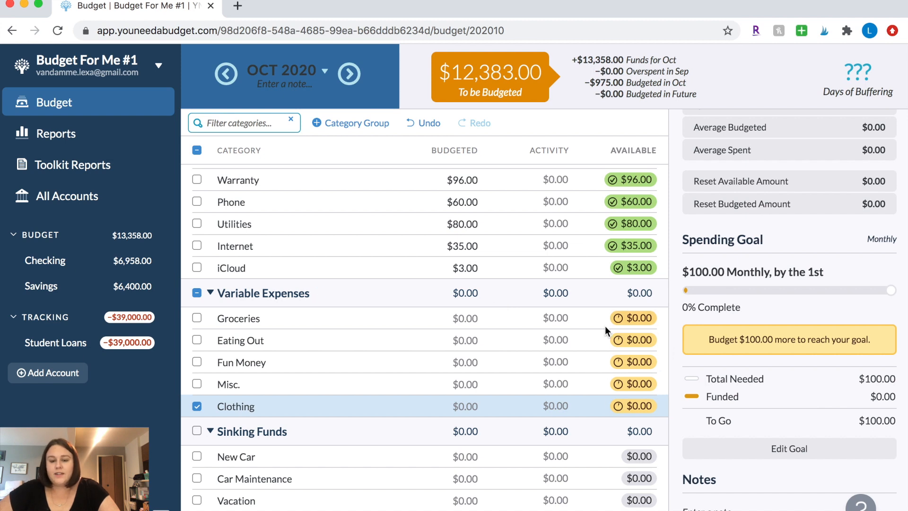
# Select all categories in the Variable Expenses group and fund their goals with the Underfunded quick budget option.
pyautogui.click(197, 293)
pyautogui.click(196, 292)
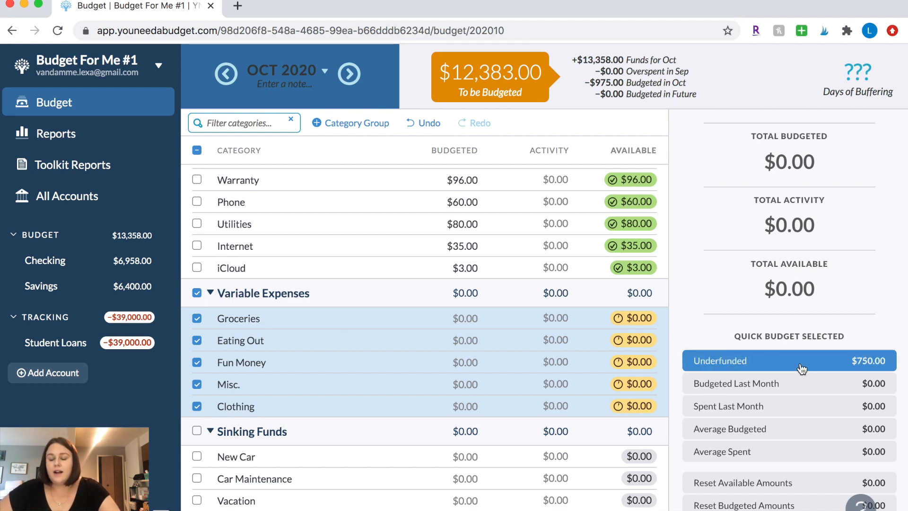
pyautogui.click(766, 363)
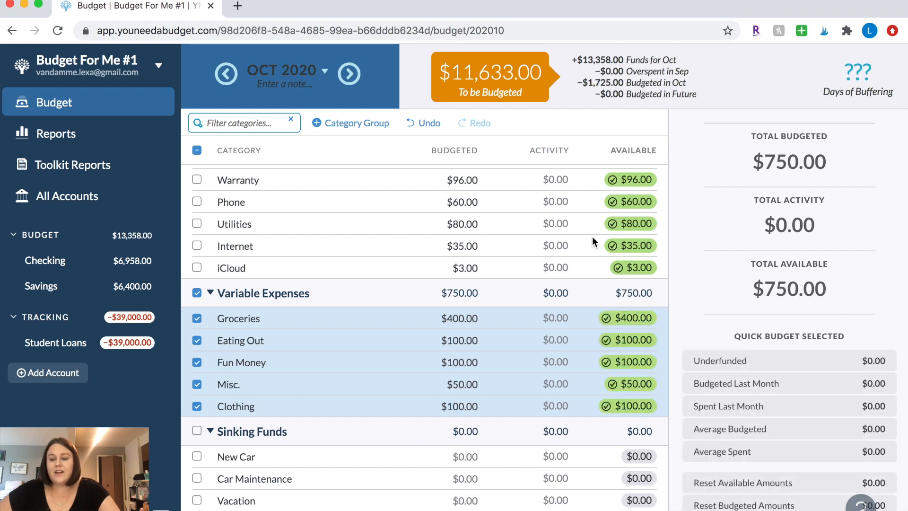
pyautogui.scroll(2, 597, 402)
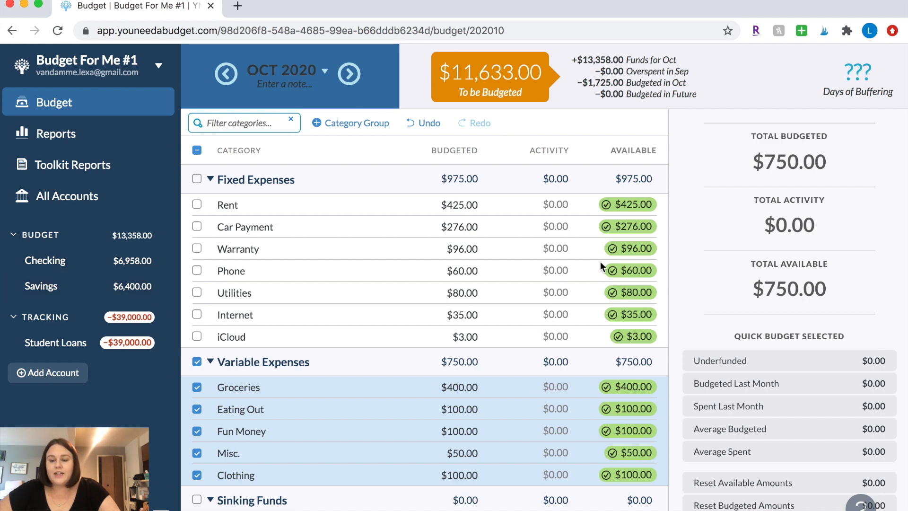
# Budget $6,400 to the Emergency Fund category in the Sinking Funds group for October 2020.
pyautogui.scroll(-1, 599, 451)
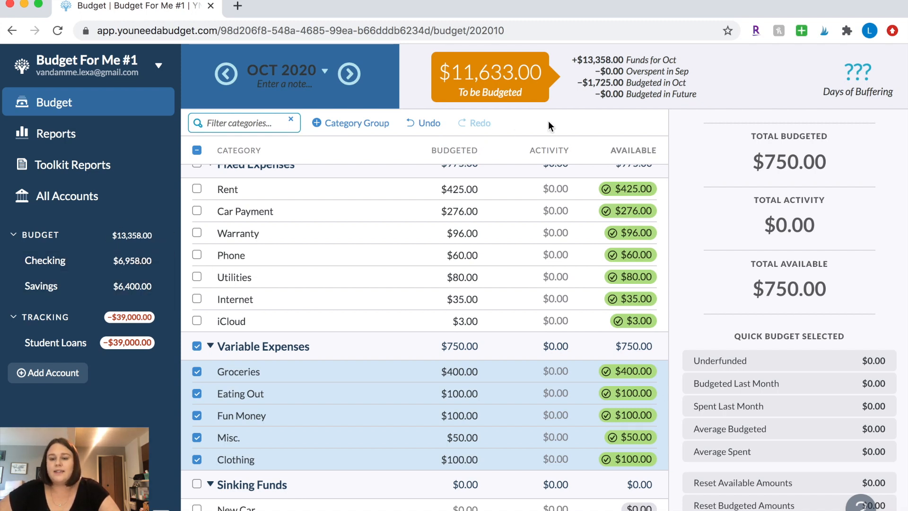
pyautogui.scroll(1, 587, 250)
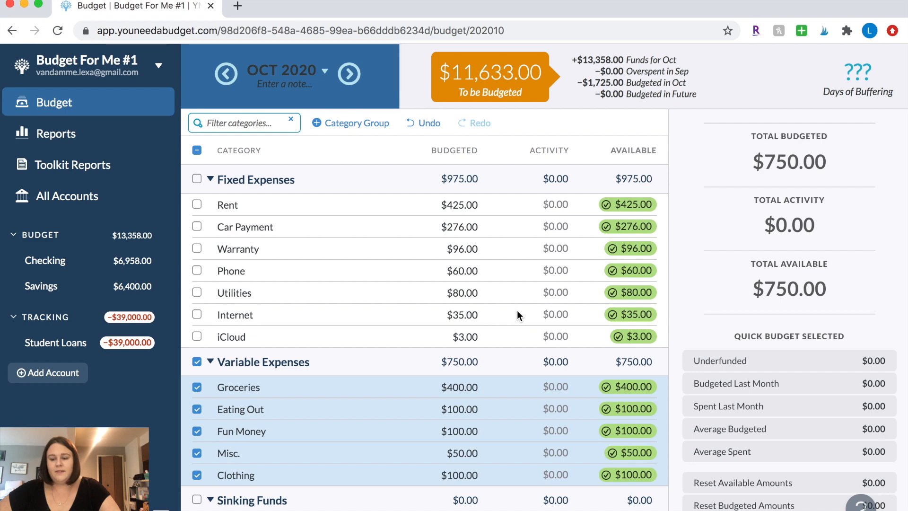
pyautogui.scroll(-4, 517, 315)
pyautogui.click(466, 510)
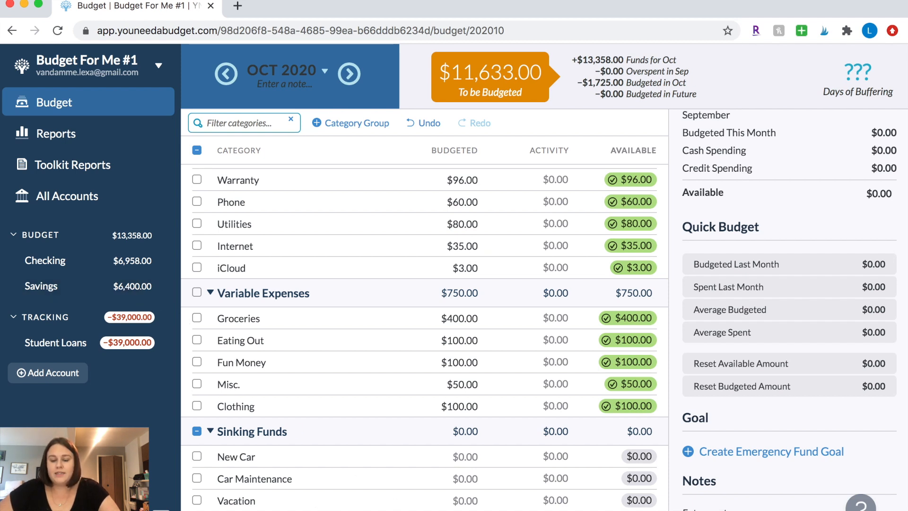
pyautogui.click(376, 504)
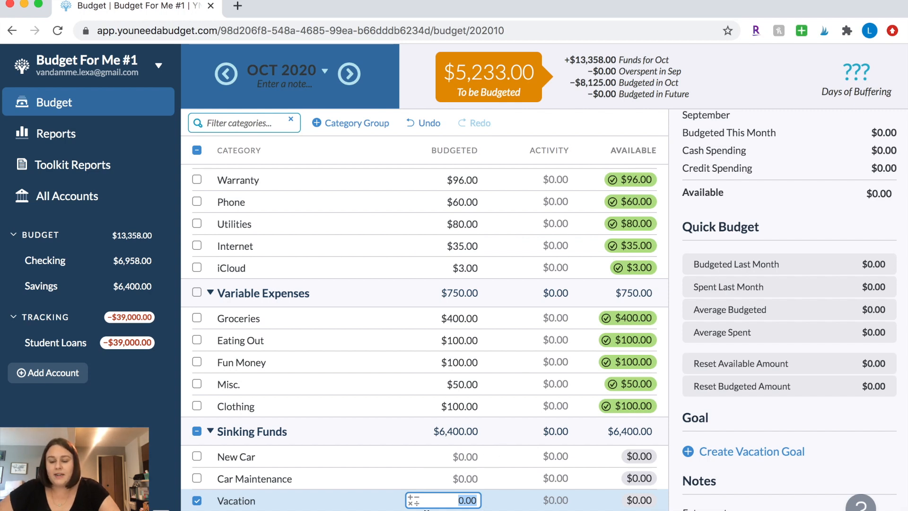
pyautogui.press('Escape')
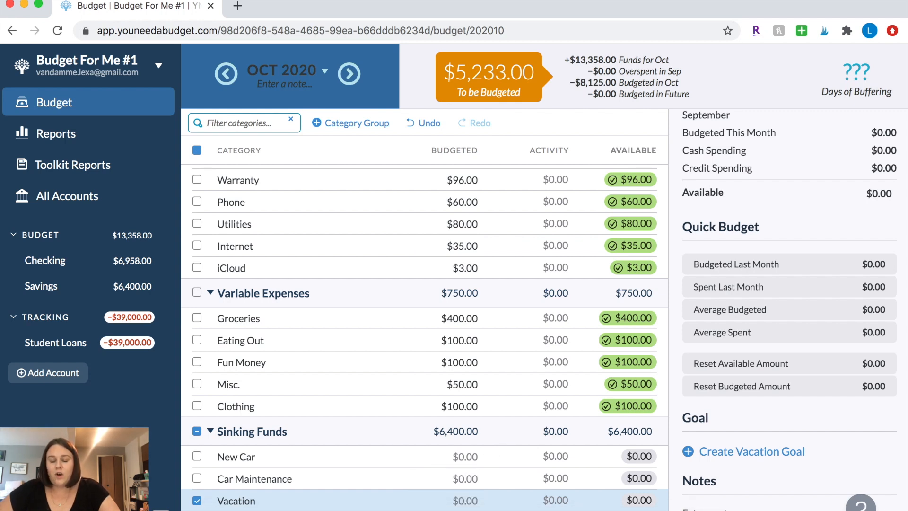
pyautogui.press('Down')
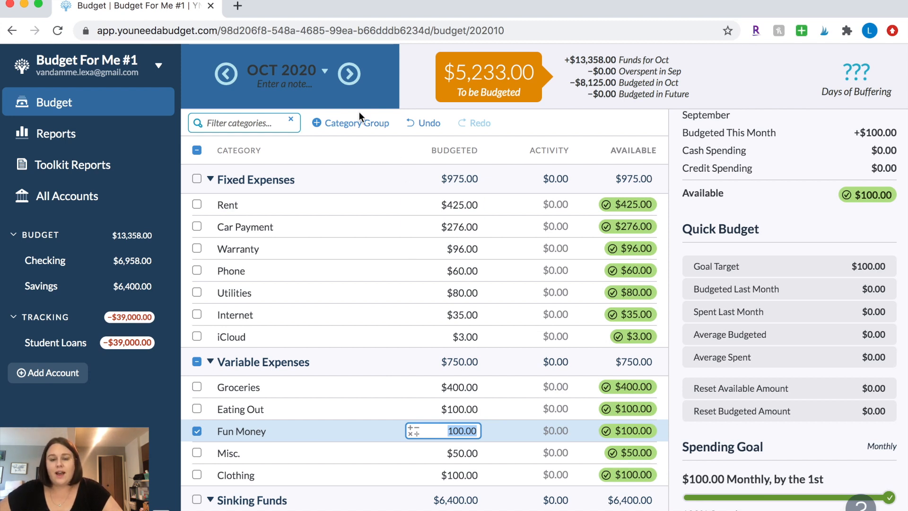
# For November 2020, select all Fixed Expenses and Variable Expenses categories and fund their goals with the Underfunded quick budget option.
pyautogui.click(347, 76)
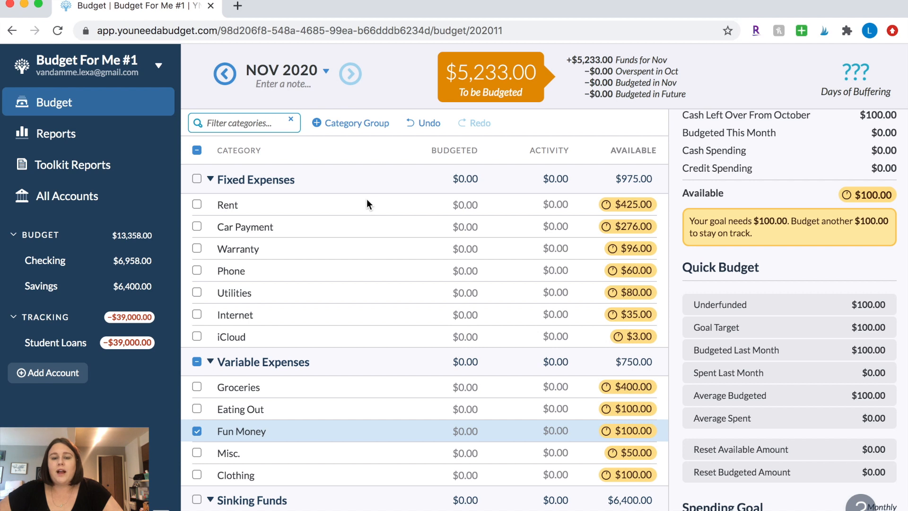
pyautogui.click(225, 74)
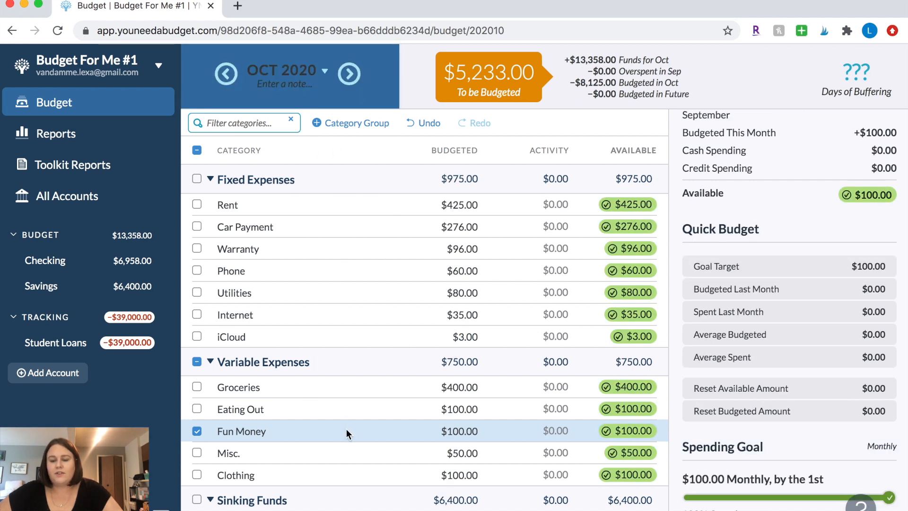
pyautogui.click(348, 71)
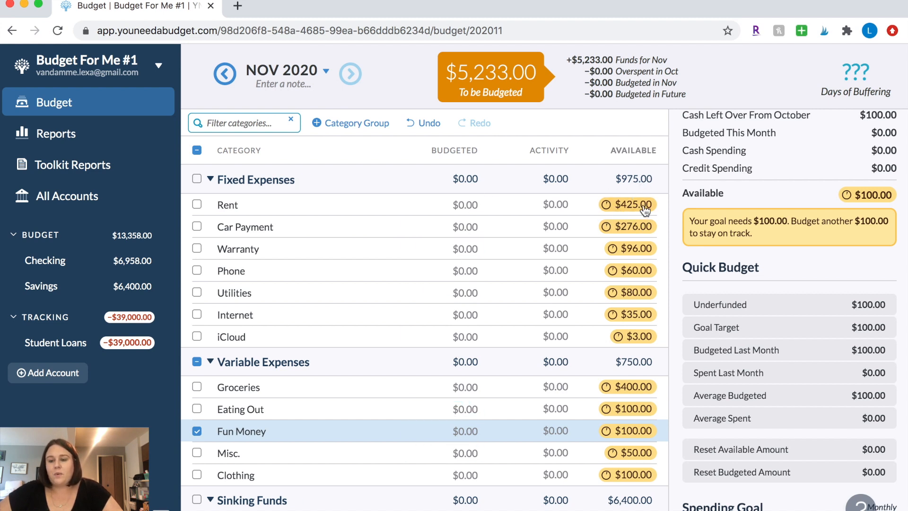
pyautogui.moveTo(633, 213)
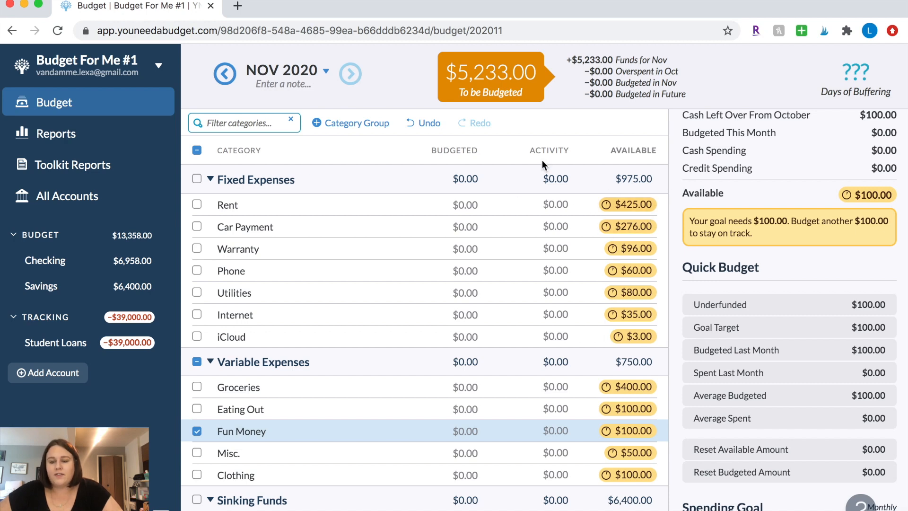
pyautogui.click(197, 180)
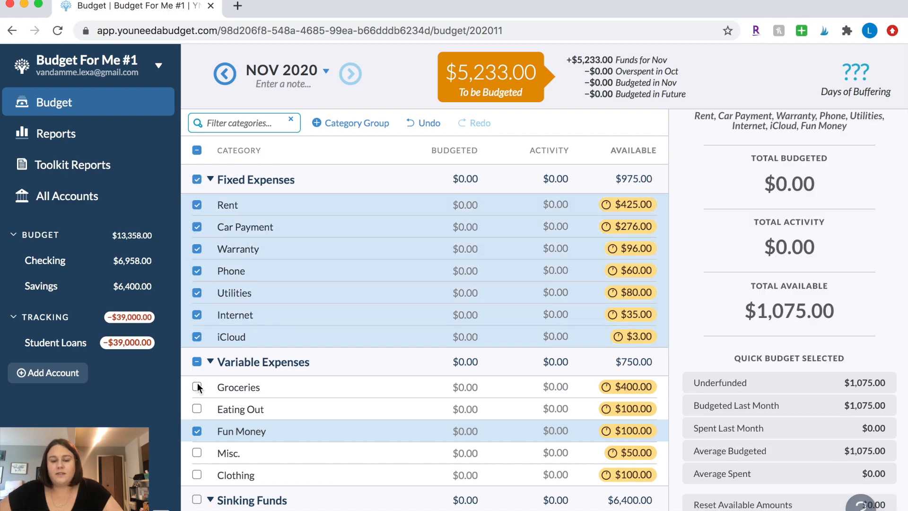
pyautogui.click(197, 362)
pyautogui.click(197, 361)
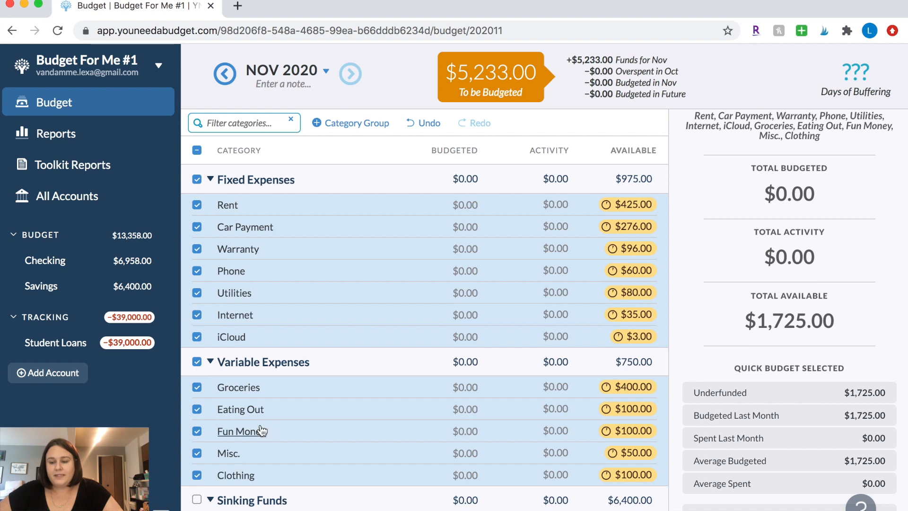
pyautogui.click(760, 395)
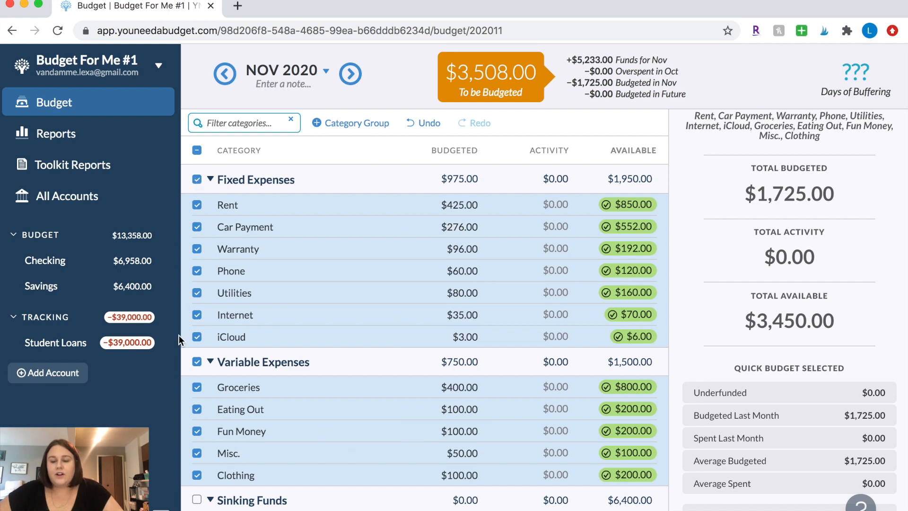
pyautogui.click(198, 363)
pyautogui.scroll(-2, 314, 235)
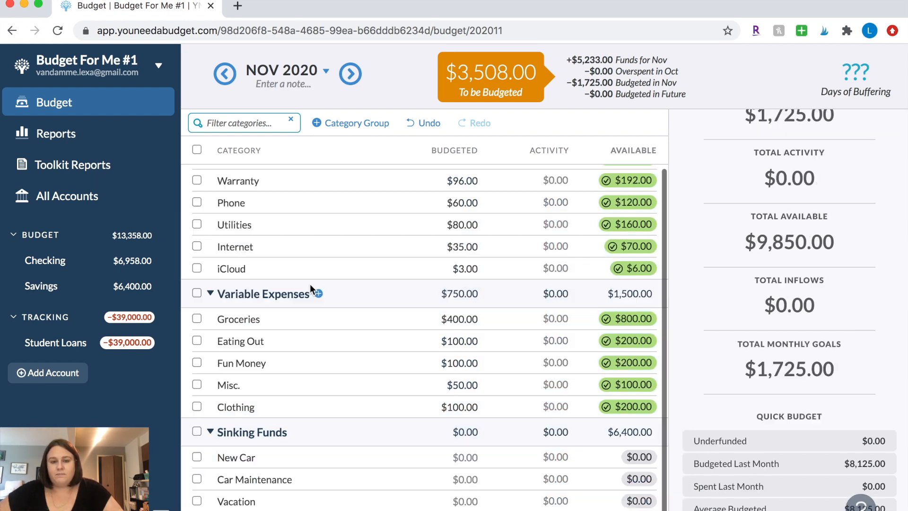
# Return to October 2020 and add a Student Loans category to the Sinking Funds group.
pyautogui.click(226, 74)
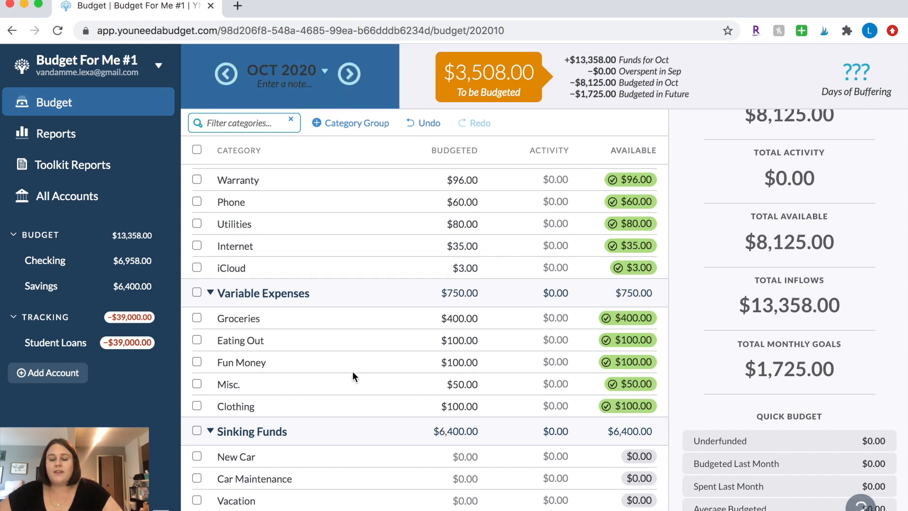
pyautogui.click(410, 456)
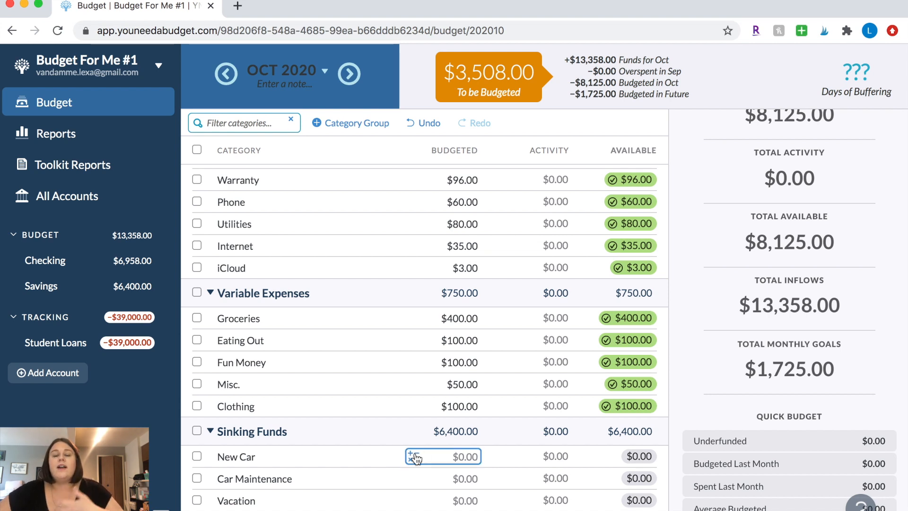
pyautogui.click(458, 457)
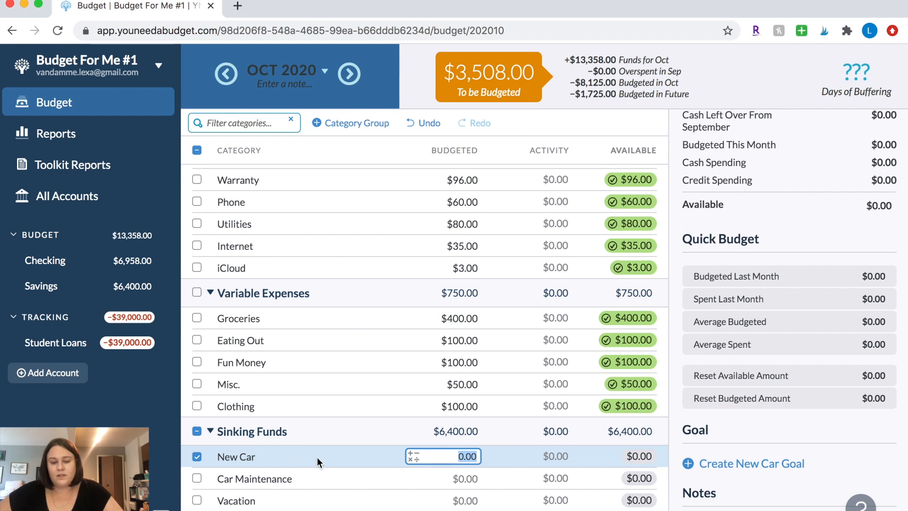
pyautogui.click(297, 430)
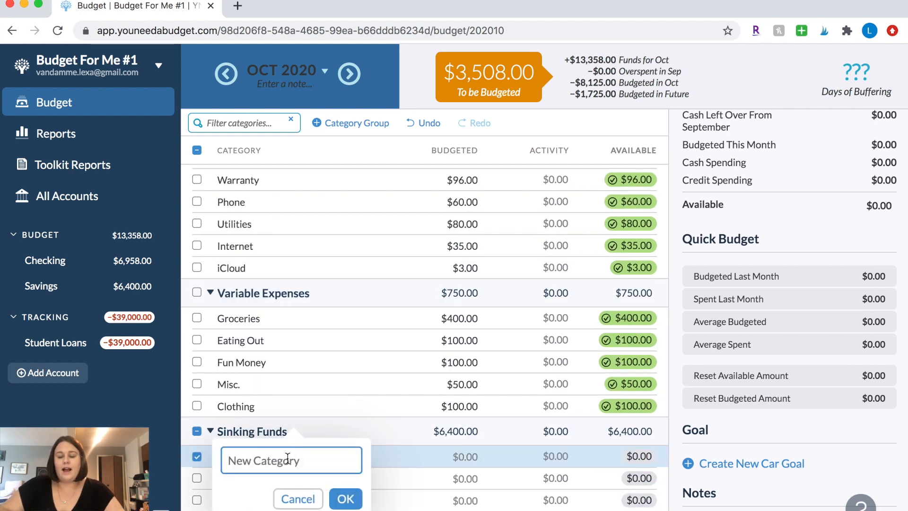
pyautogui.write('Student ')
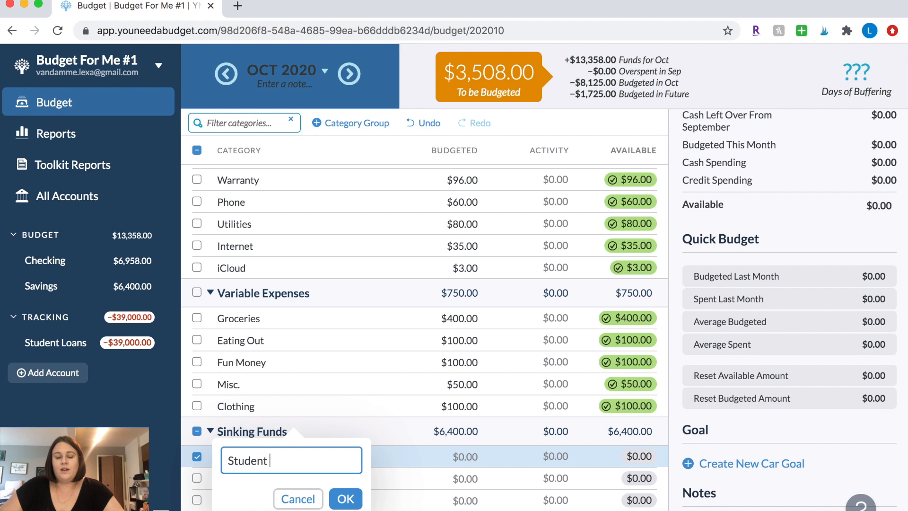
pyautogui.write('Loans')
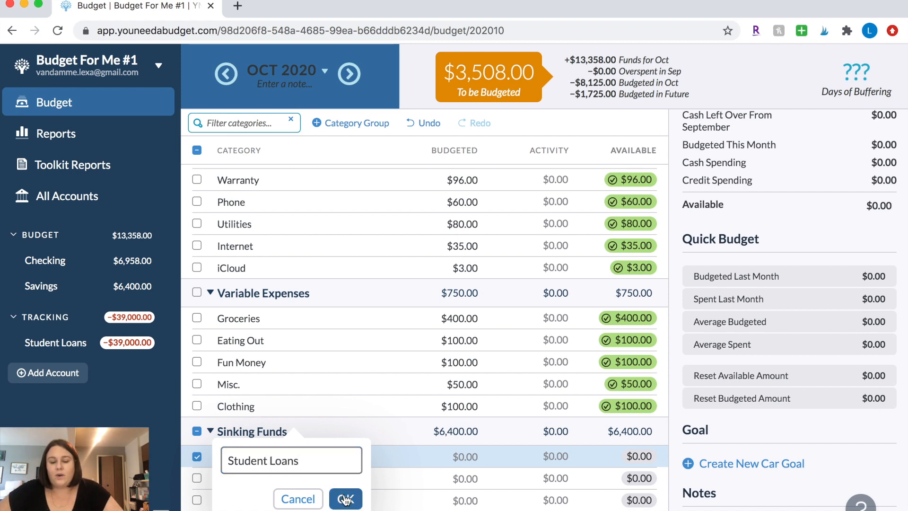
pyautogui.click(345, 498)
pyautogui.click(288, 454)
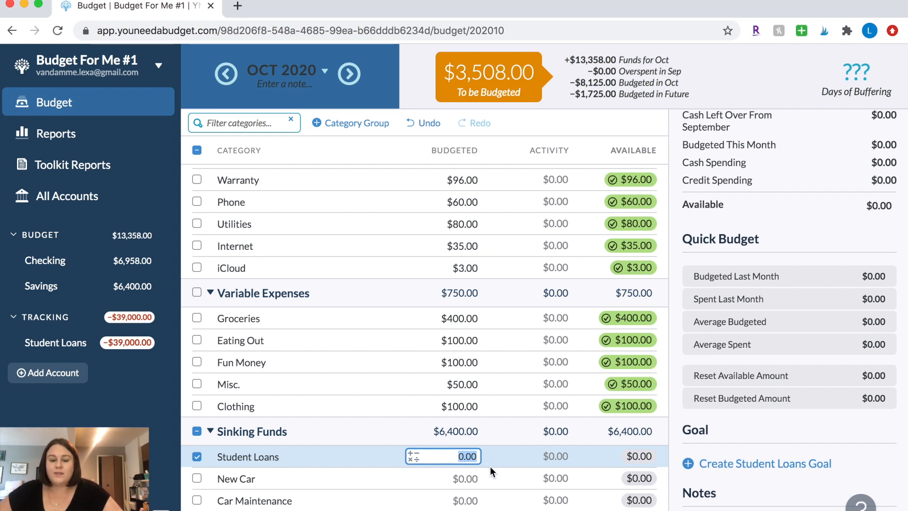
# Budget $2,000 to the New Car category and $1,000 to the Student Loans category for October.
pyautogui.click(369, 479)
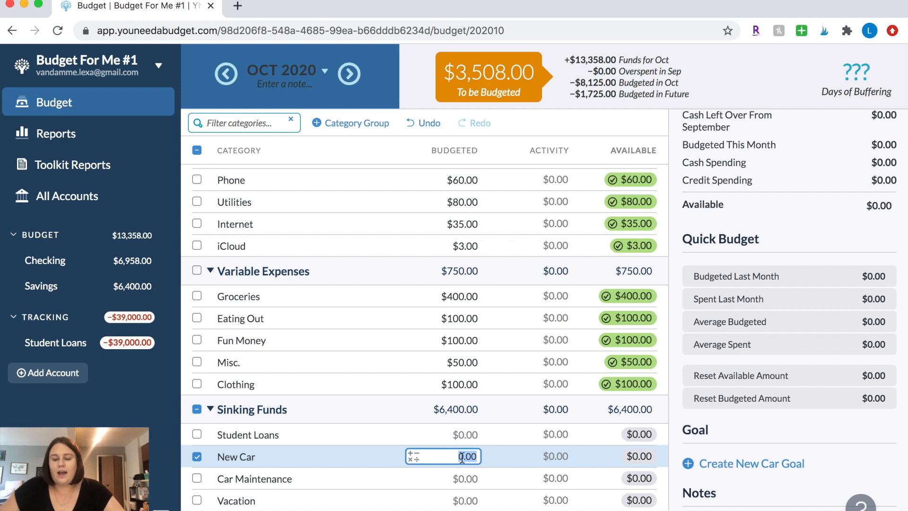
pyautogui.write('2,000')
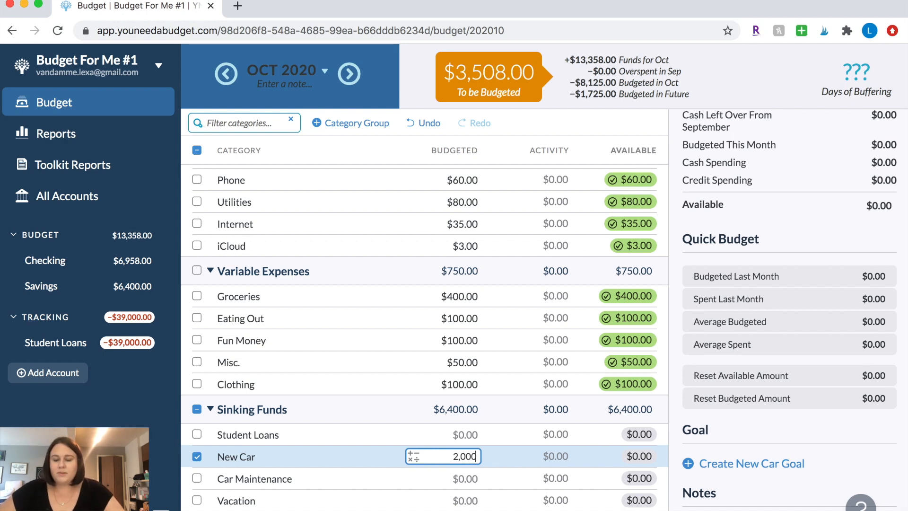
pyautogui.click(386, 434)
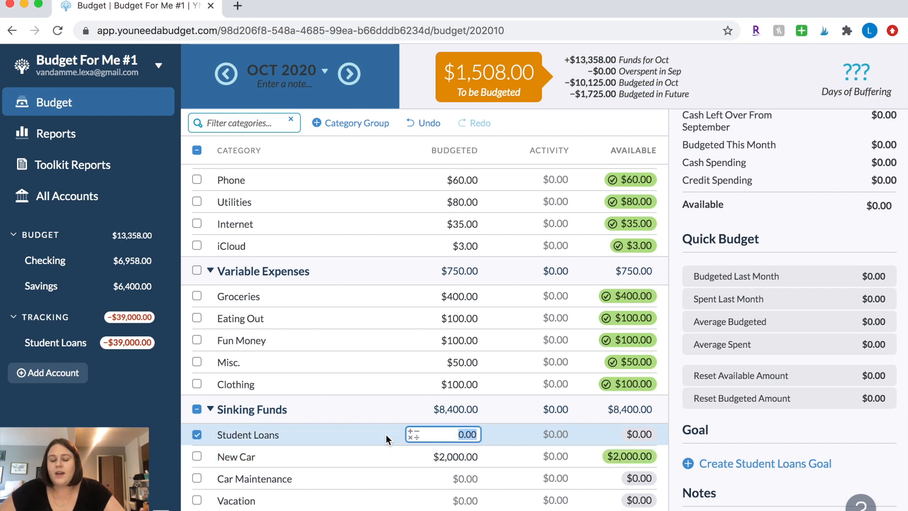
pyautogui.write('1,000')
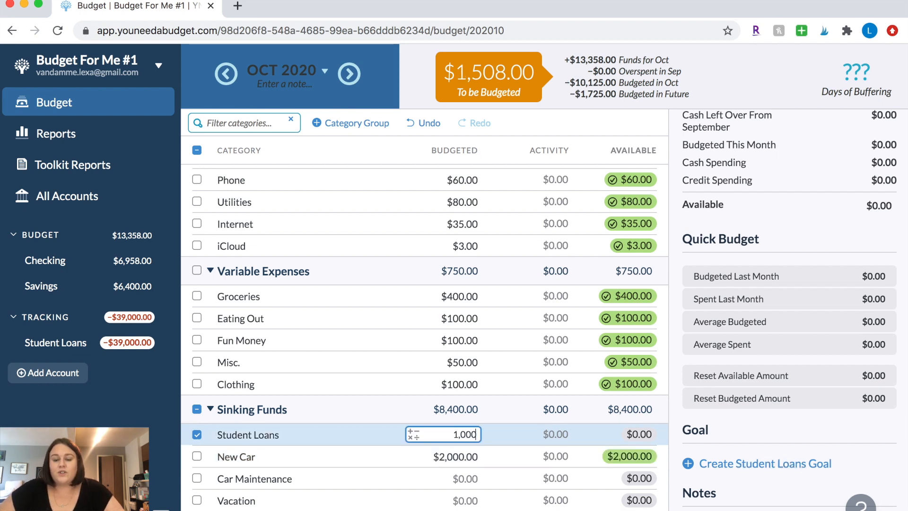
pyautogui.press('Return')
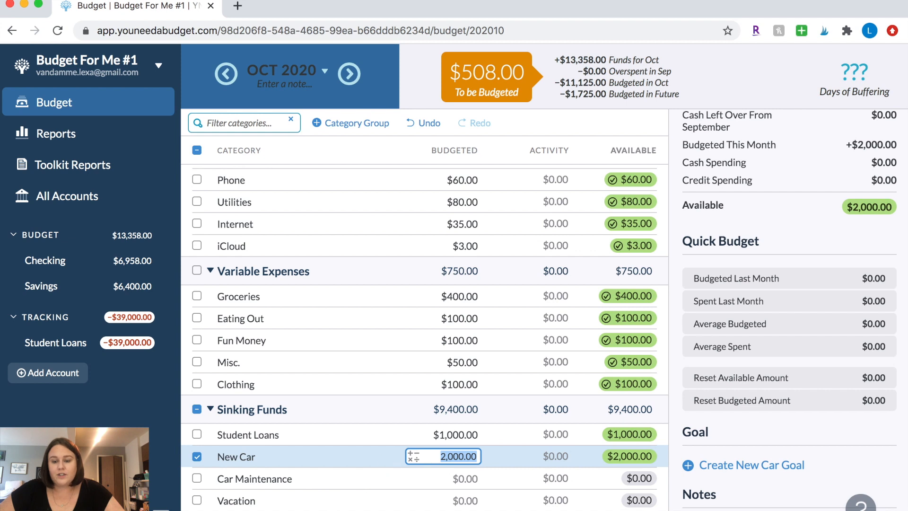
# Budget $200 to the Car Maintenance category and $200 to the Vacation category for October.
pyautogui.click(365, 475)
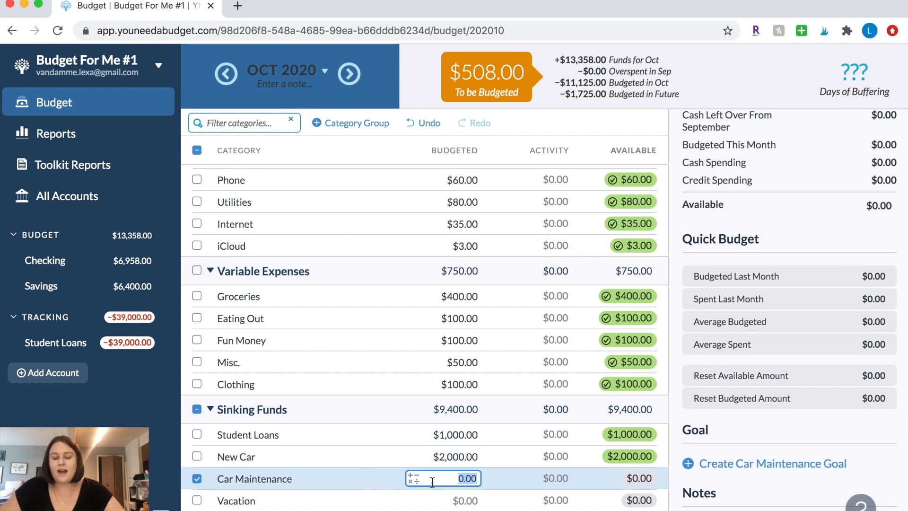
pyautogui.write('200')
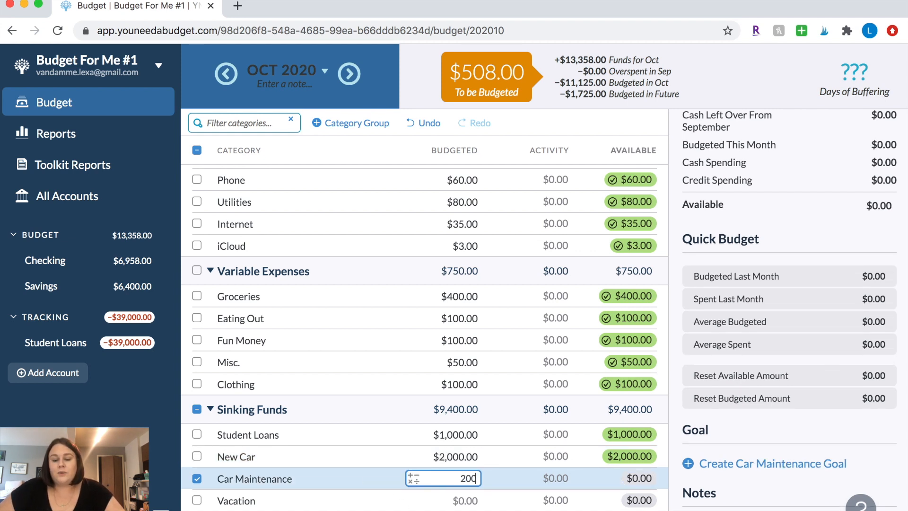
pyautogui.click(464, 501)
pyautogui.write('200')
pyautogui.click(351, 453)
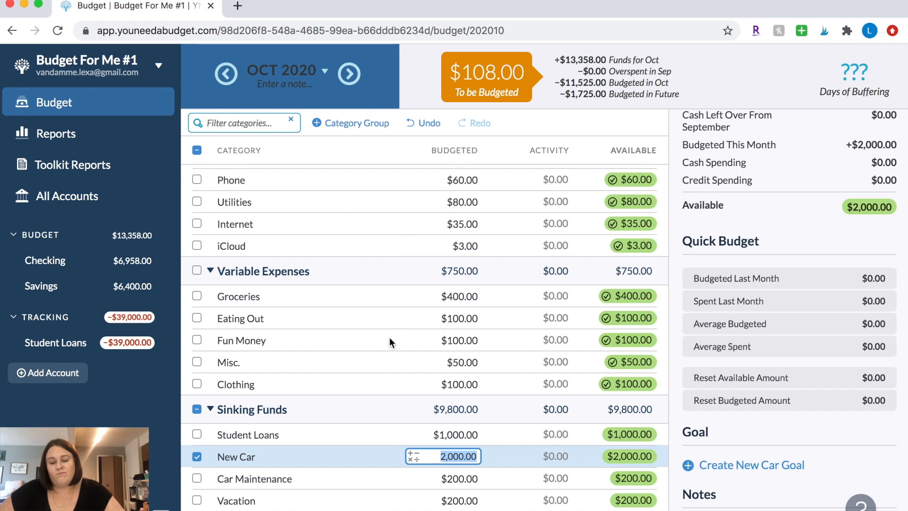
# Add $108 to the amount already budgeted for the New Car category in October.
pyautogui.scroll(2, 516, 192)
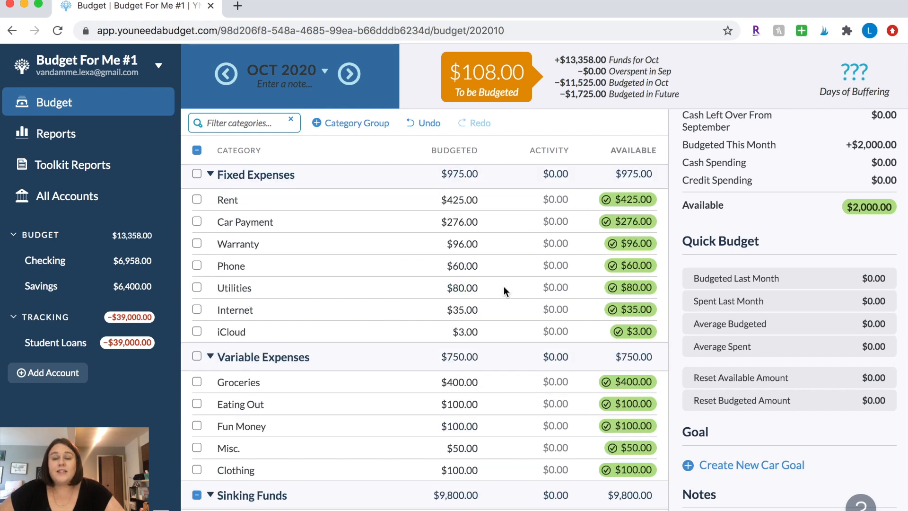
pyautogui.scroll(-1, 503, 285)
pyautogui.scroll(-2, 504, 286)
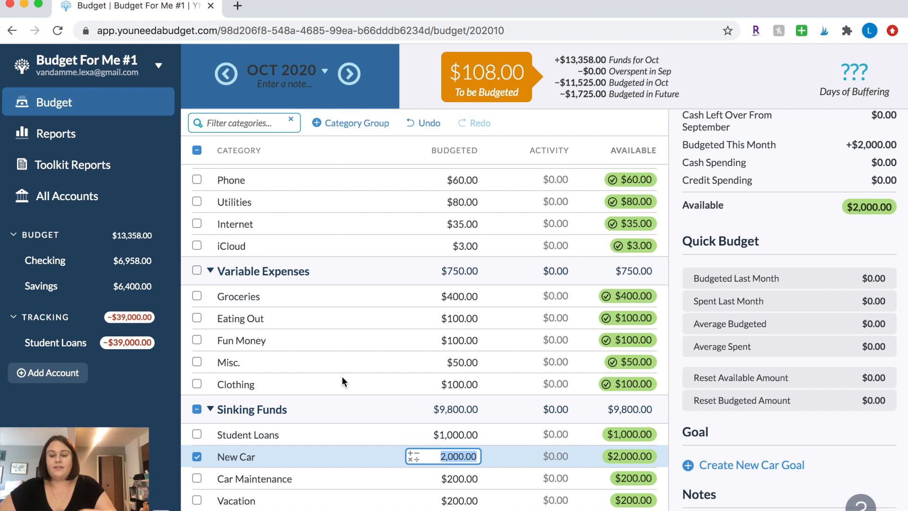
pyautogui.click(477, 457)
pyautogui.write('+108')
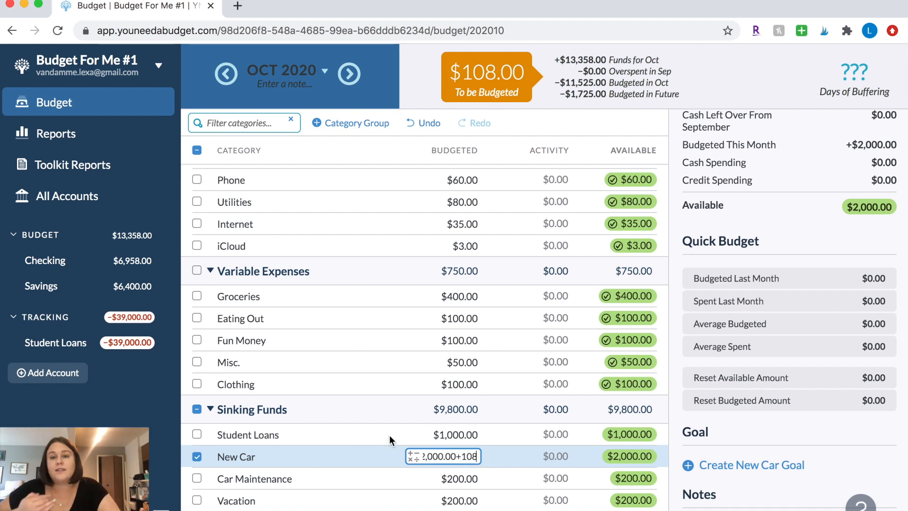
pyautogui.click(389, 434)
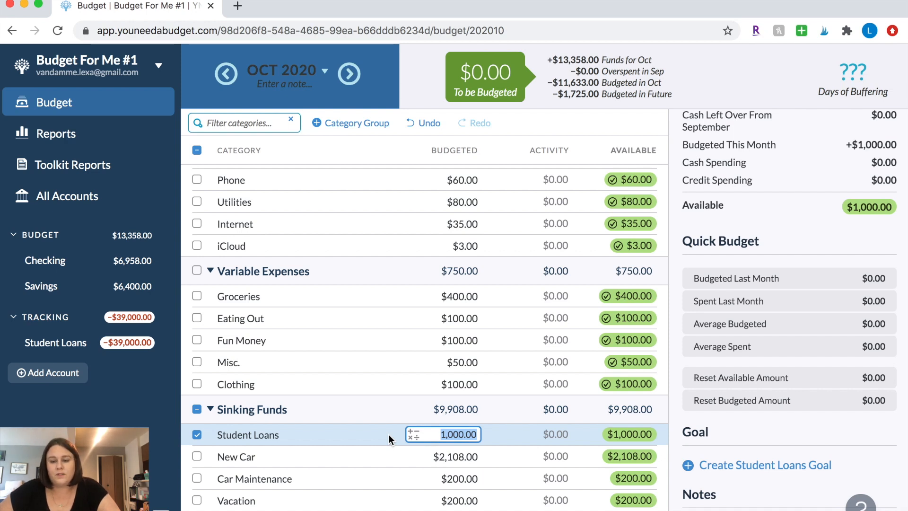
pyautogui.click(376, 358)
pyautogui.scroll(2, 375, 350)
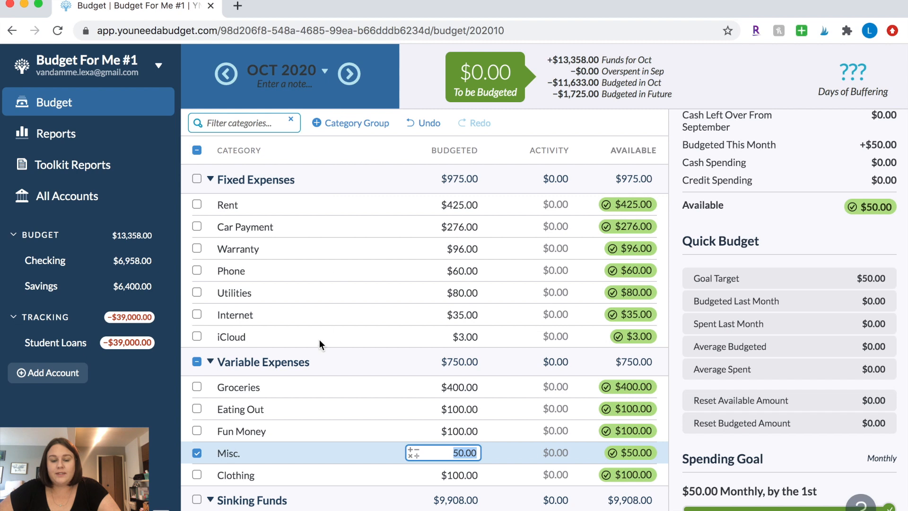
pyautogui.scroll(-1, 321, 362)
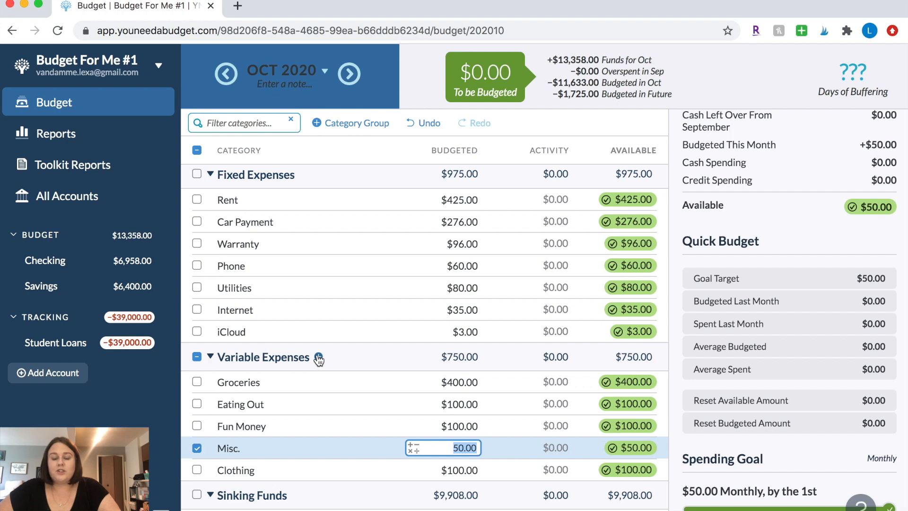
pyautogui.click(318, 357)
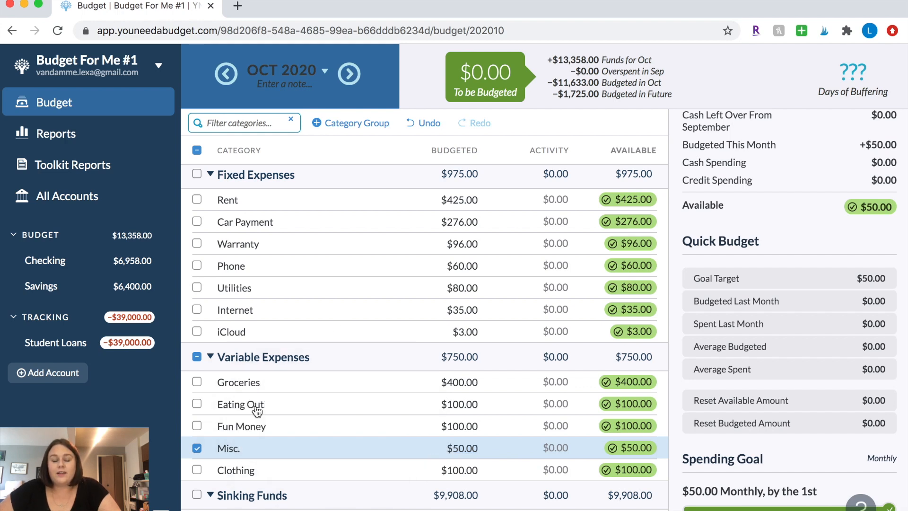
pyautogui.click(255, 409)
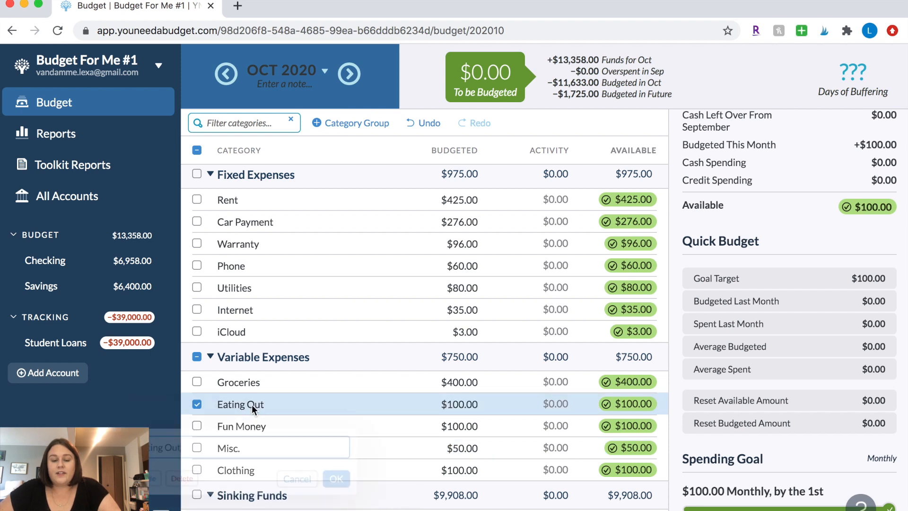
pyautogui.click(252, 404)
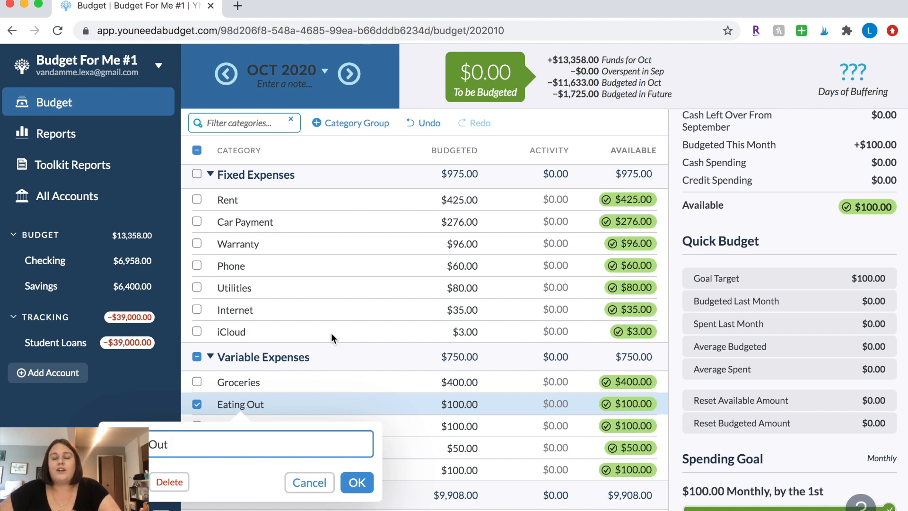
pyautogui.press('Escape')
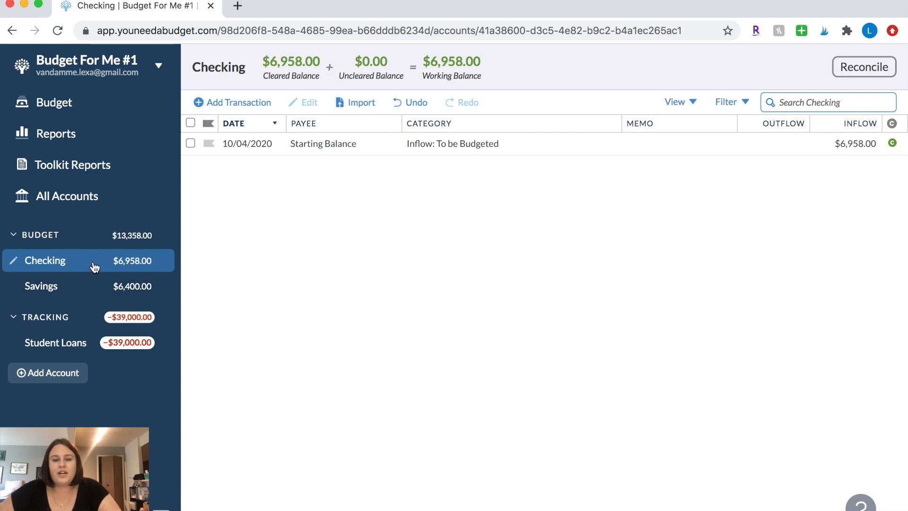
# Start a new Checking transaction dated 10/04/2020 with payee Employer and category Inflow: To be Budgeted.
pyautogui.click(236, 105)
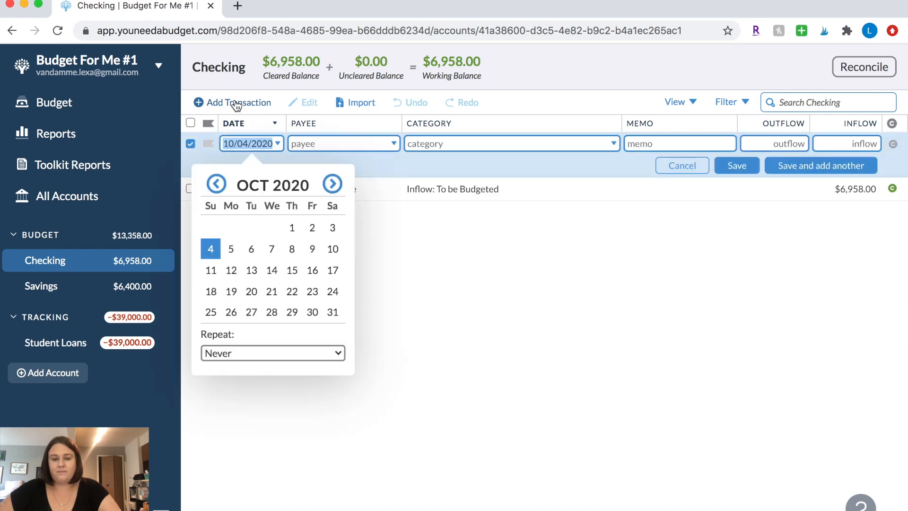
pyautogui.click(331, 144)
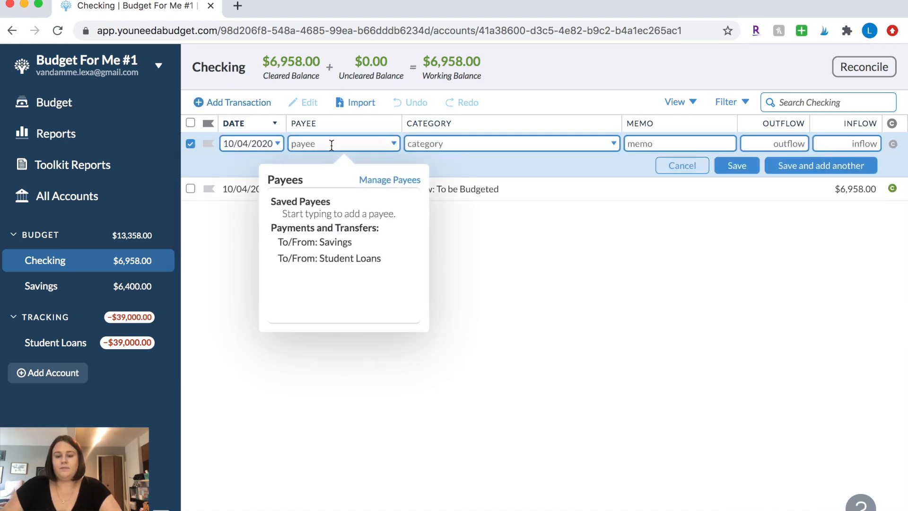
pyautogui.write('Empo')
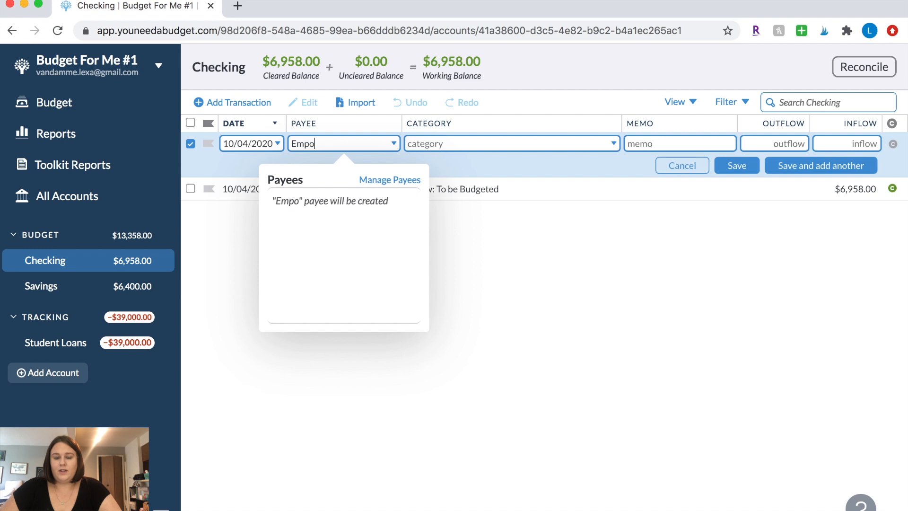
pyautogui.press('BackSpace')
pyautogui.write('loyer')
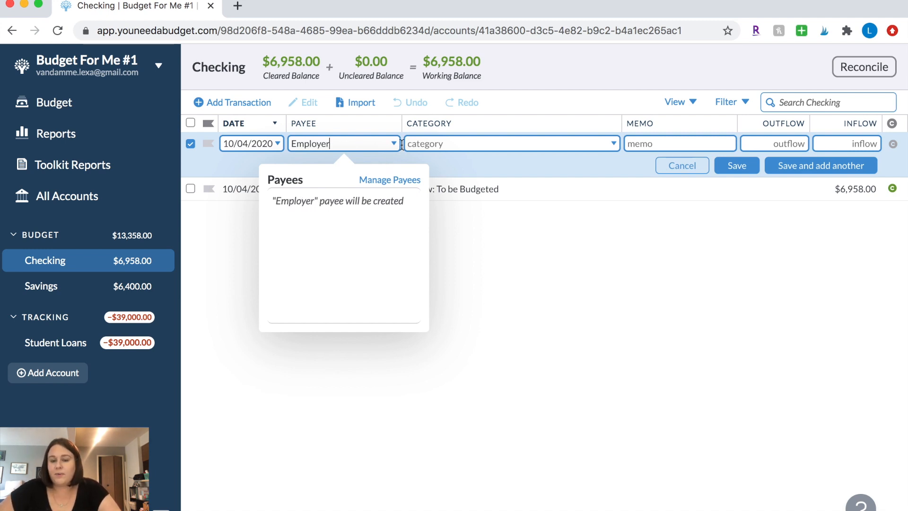
pyautogui.click(467, 144)
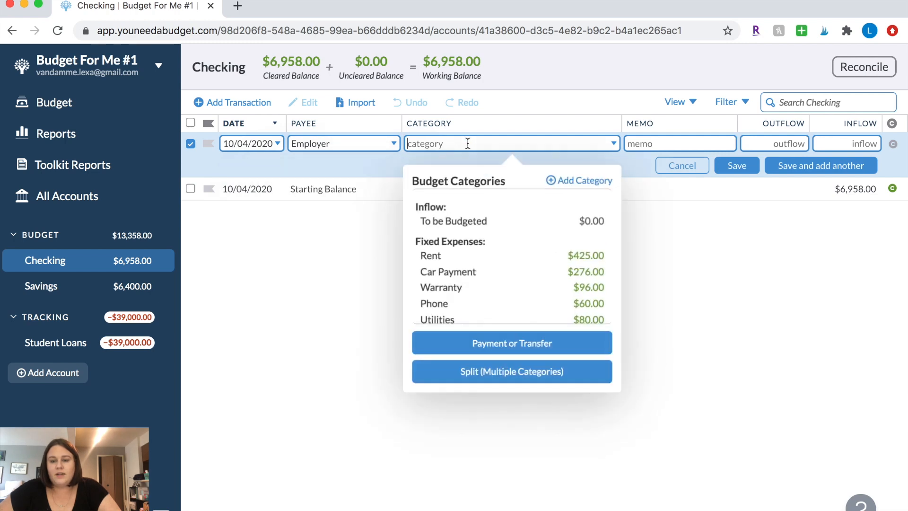
pyautogui.click(437, 223)
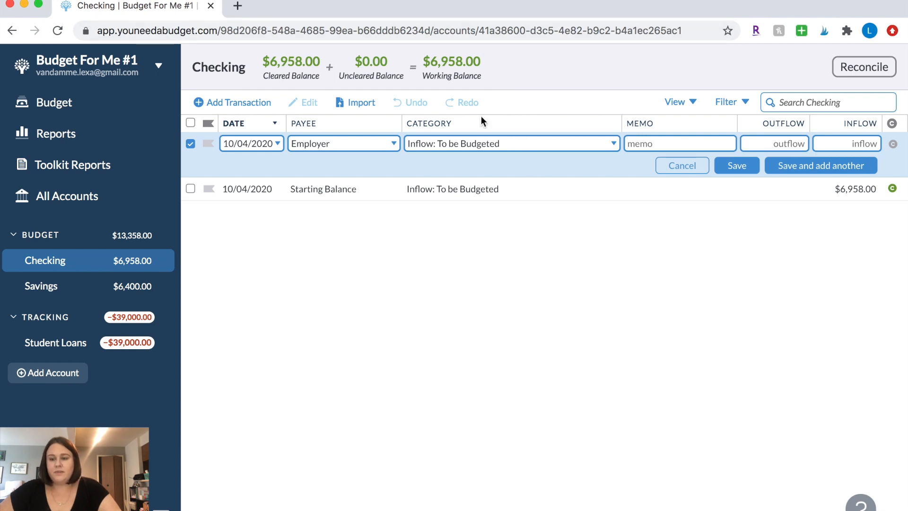
# Enter an inflow of $1,048 for the Employer transaction and save it.
pyautogui.click(764, 147)
pyautogui.click(630, 144)
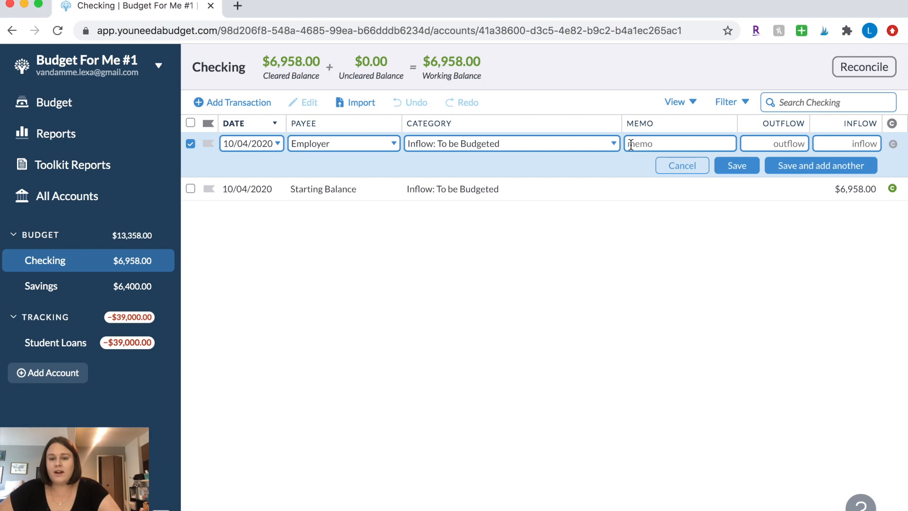
pyautogui.click(793, 145)
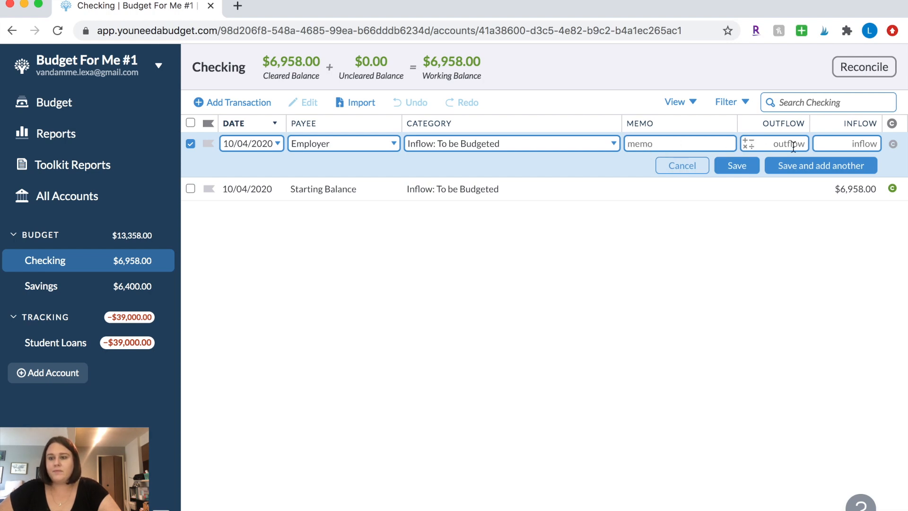
pyautogui.click(857, 143)
pyautogui.write('1048')
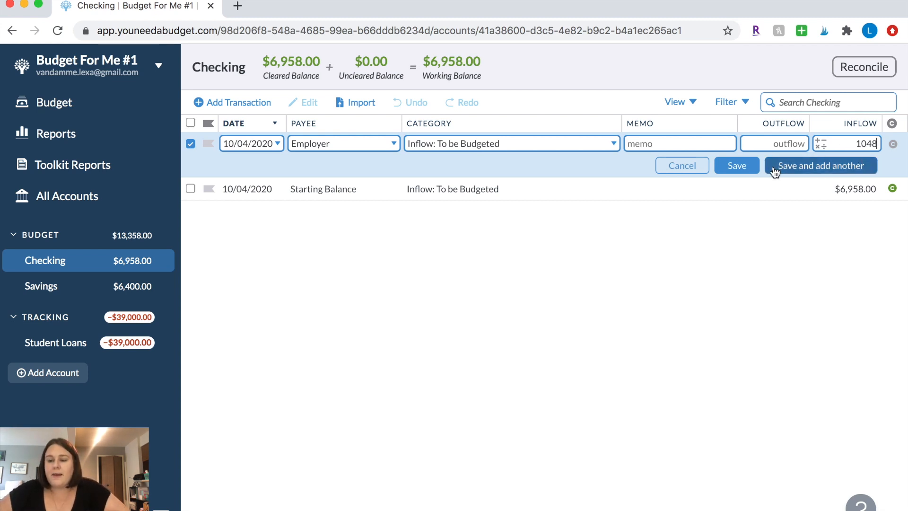
pyautogui.moveTo(851, 144); pyautogui.dragTo(869, 146)
pyautogui.click(738, 165)
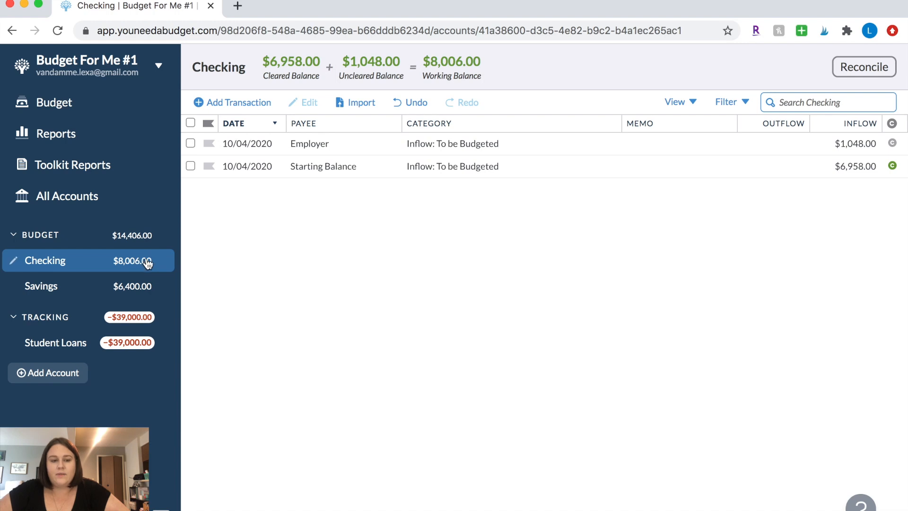
# Check the money to be budgeted against the Checking register, and review category funding for October and November 2020.
pyautogui.click(114, 106)
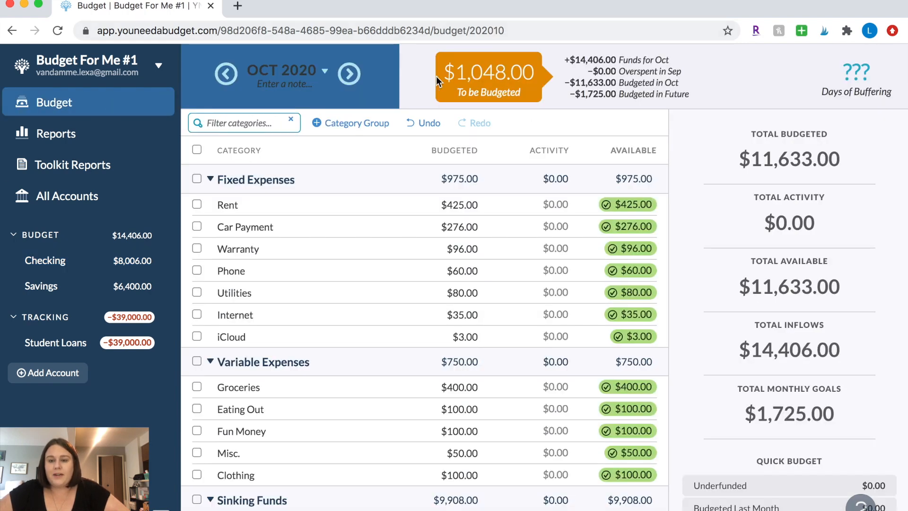
pyautogui.click(96, 265)
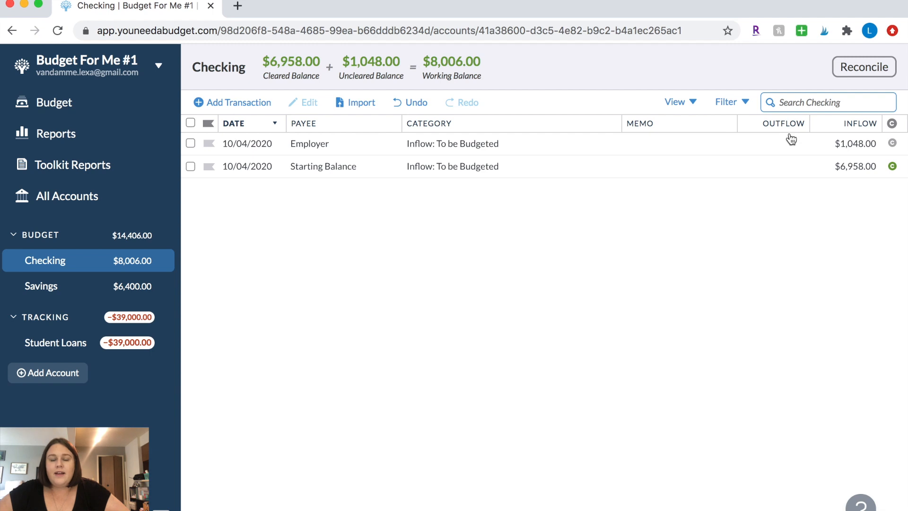
pyautogui.click(71, 104)
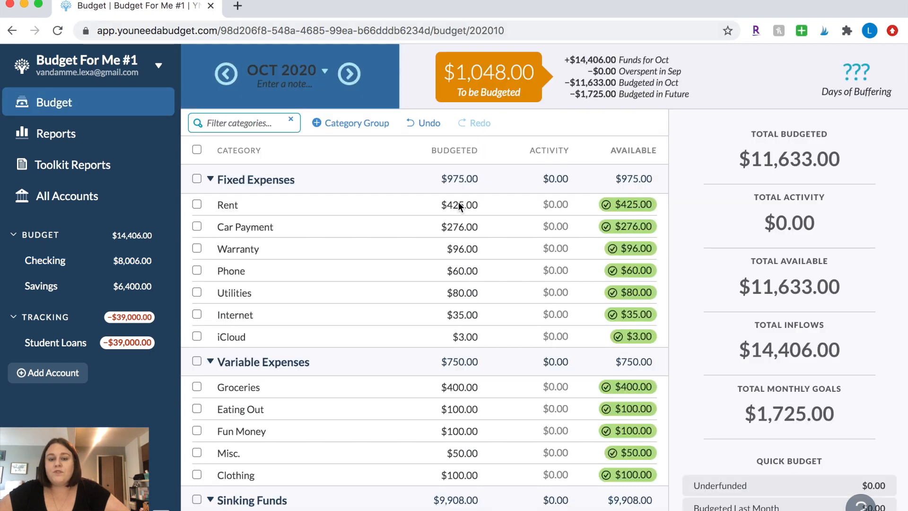
pyautogui.scroll(-3, 398, 349)
pyautogui.scroll(3, 397, 352)
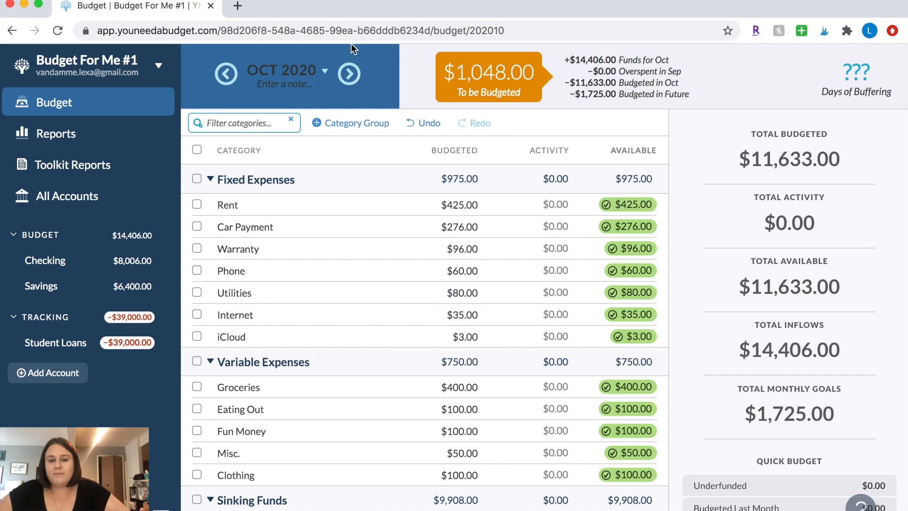
pyautogui.click(349, 73)
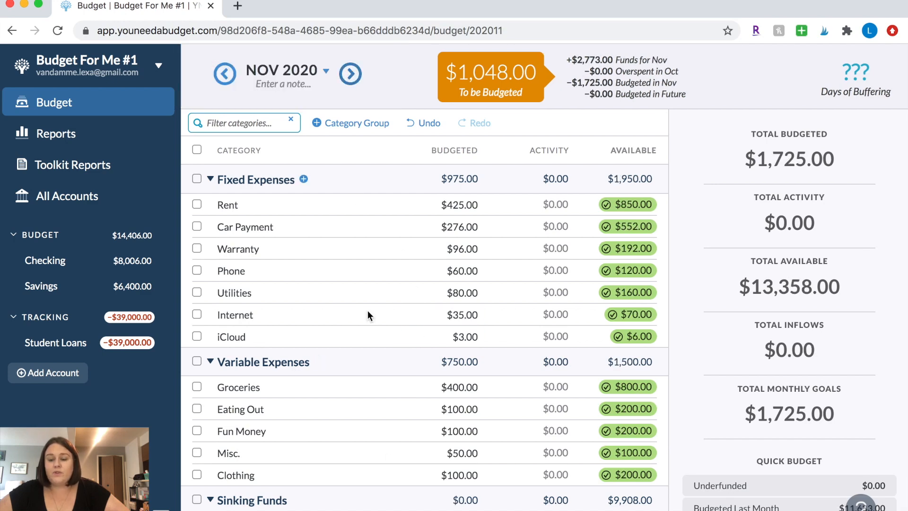
pyautogui.scroll(-3, 381, 442)
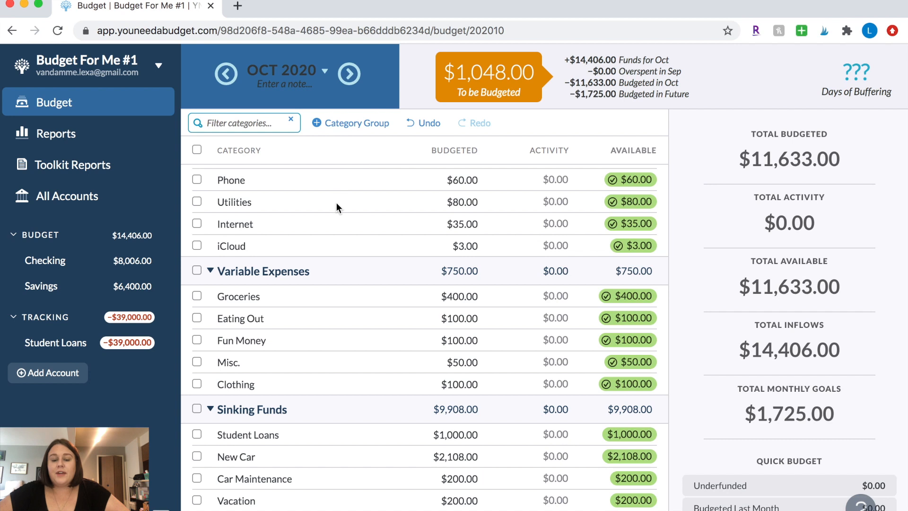
pyautogui.click(443, 477)
pyautogui.click(408, 504)
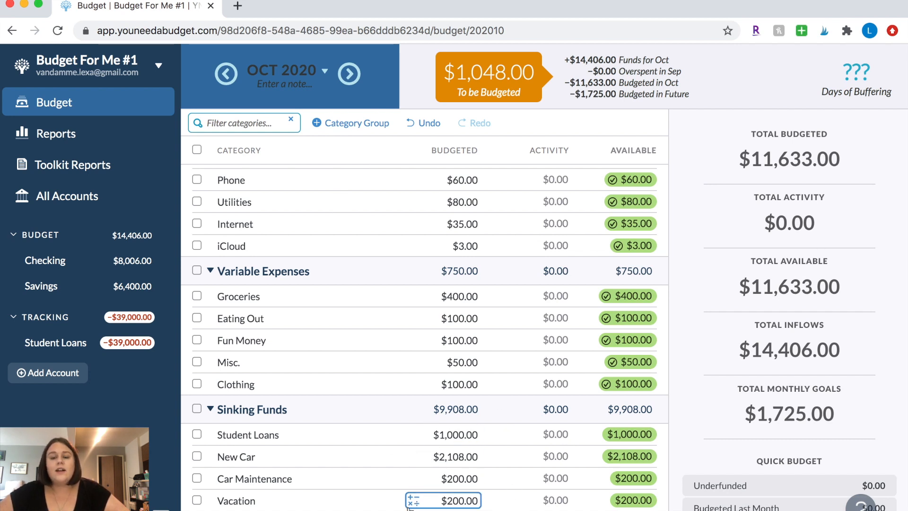
pyautogui.click(439, 385)
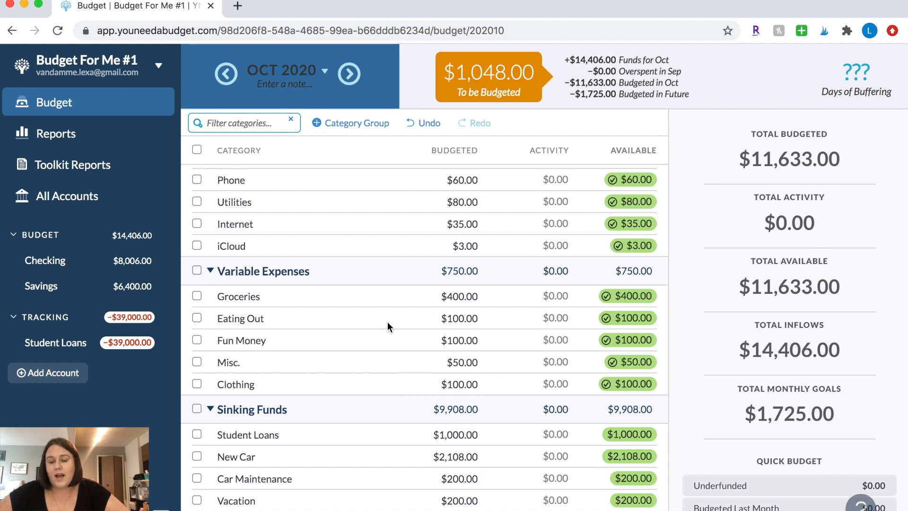
pyautogui.scroll(3, 475, 340)
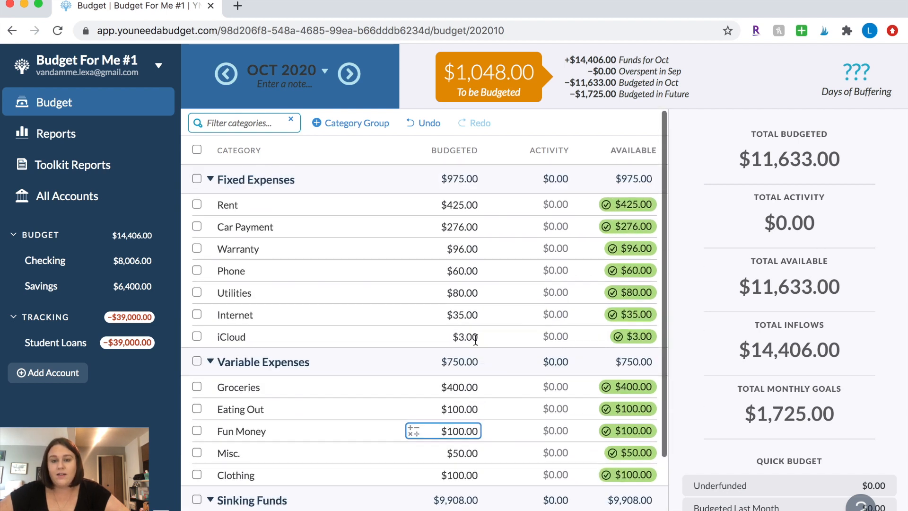
# In the December 2020 budget, fund Rent with its underfunded $425 and Car Payment with its underfunded $276.
pyautogui.click(349, 74)
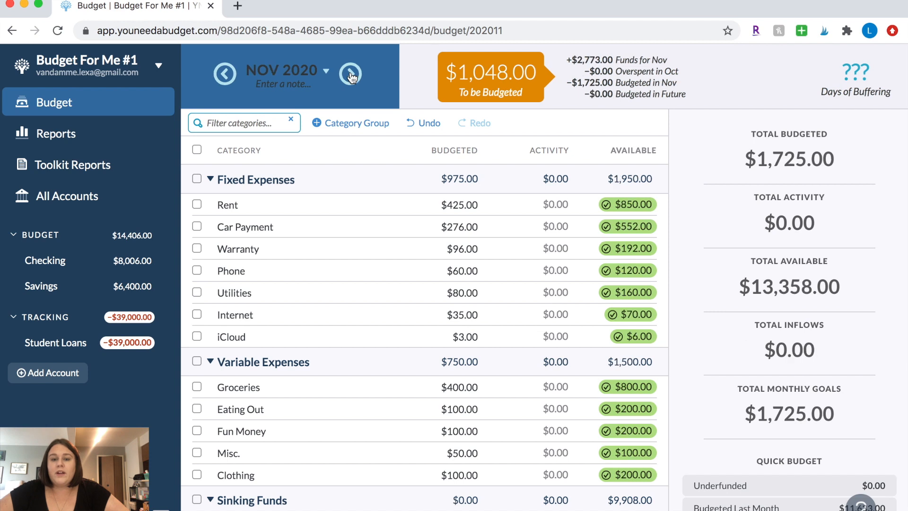
pyautogui.click(350, 74)
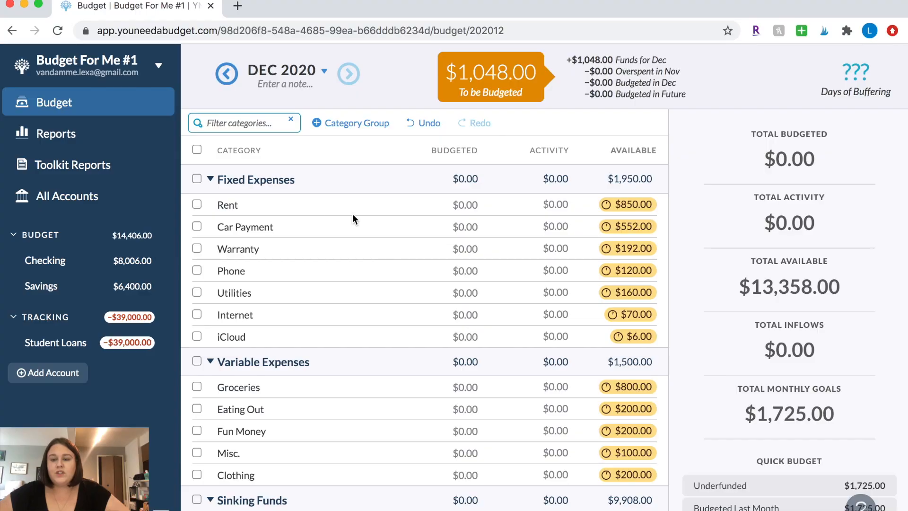
pyautogui.click(323, 202)
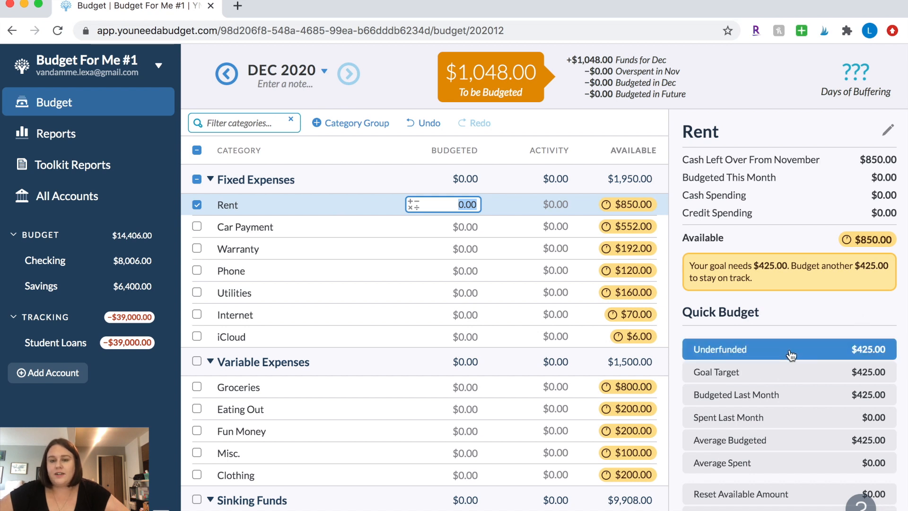
pyautogui.click(790, 355)
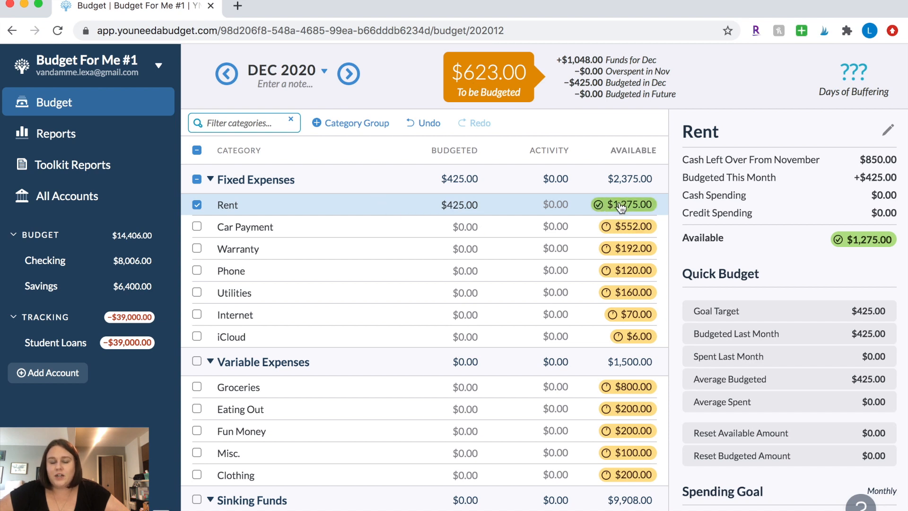
pyautogui.click(300, 227)
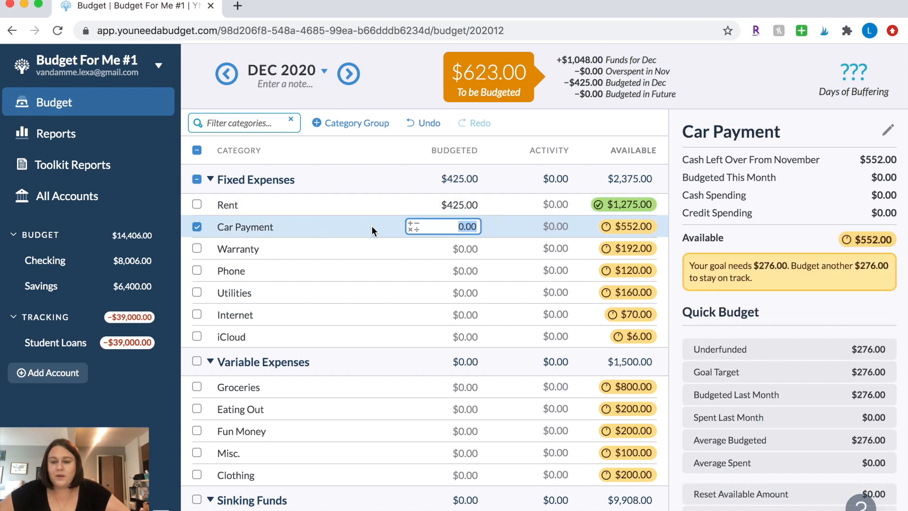
pyautogui.click(786, 353)
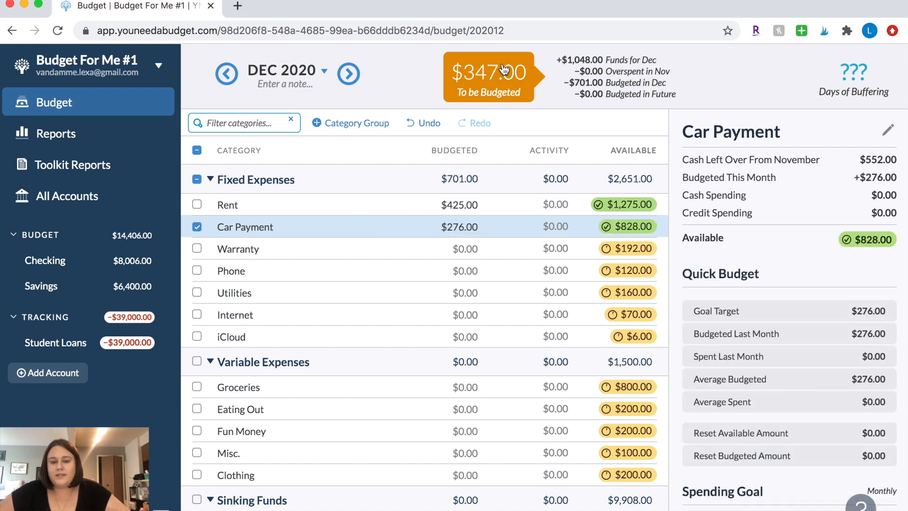
# Fund the remaining December fixed expenses: Warranty $96, Phone $60, Utilities $80, Internet $35 and iCloud $3.
pyautogui.click(283, 250)
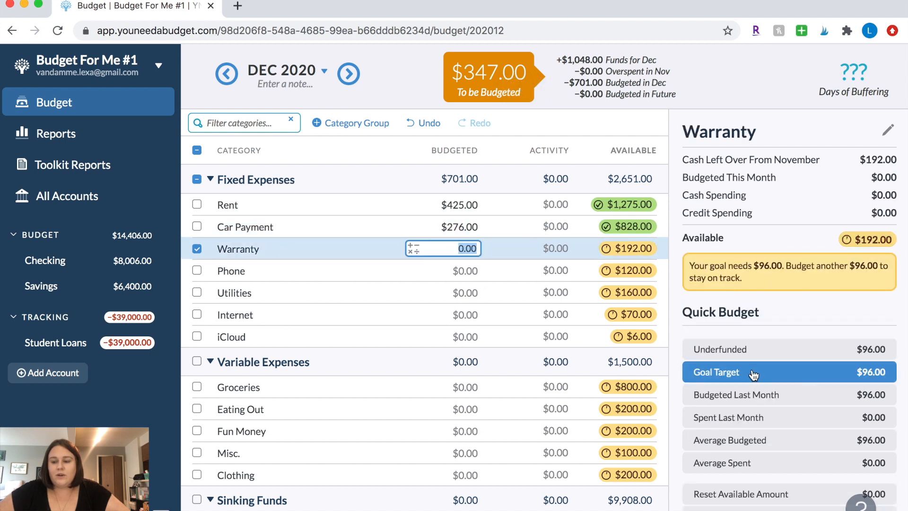
pyautogui.click(743, 354)
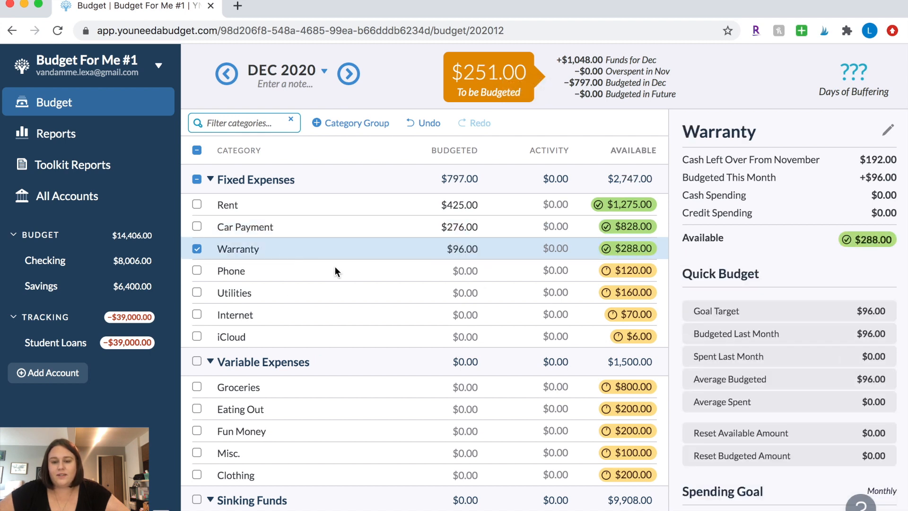
pyautogui.click(315, 267)
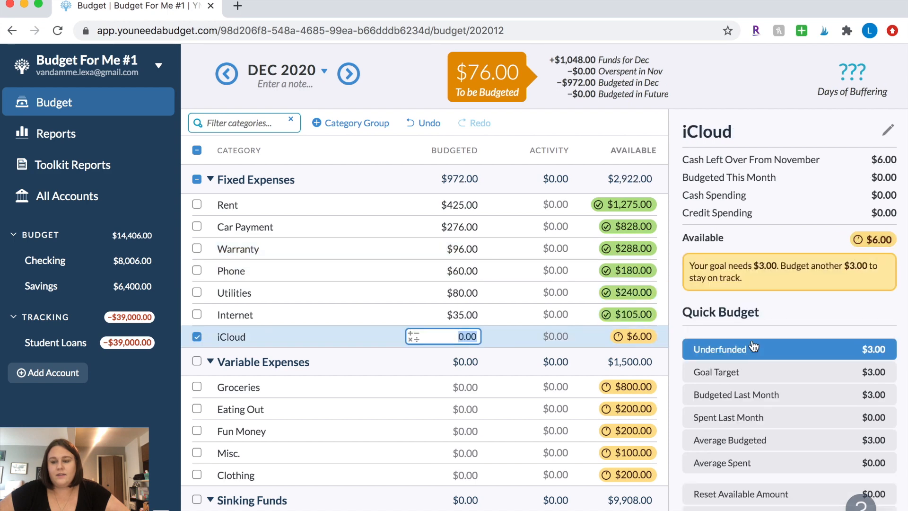
pyautogui.click(750, 350)
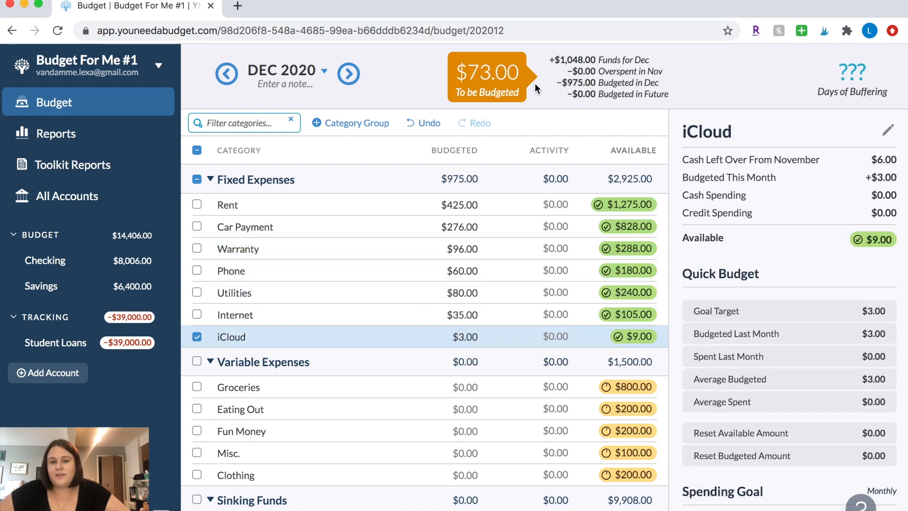
# In the October 2020 budget, add the remaining $73 to the amount budgeted for New Car.
pyautogui.scroll(-2, 391, 346)
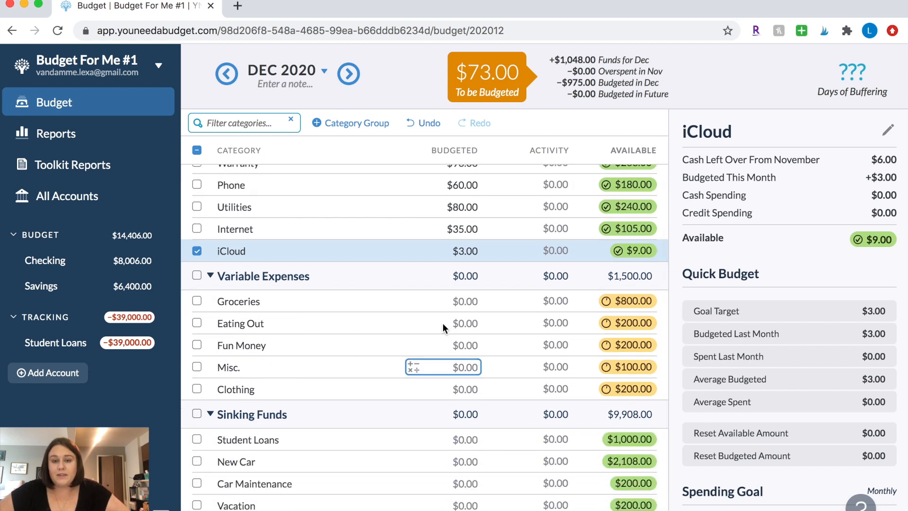
pyautogui.click(230, 80)
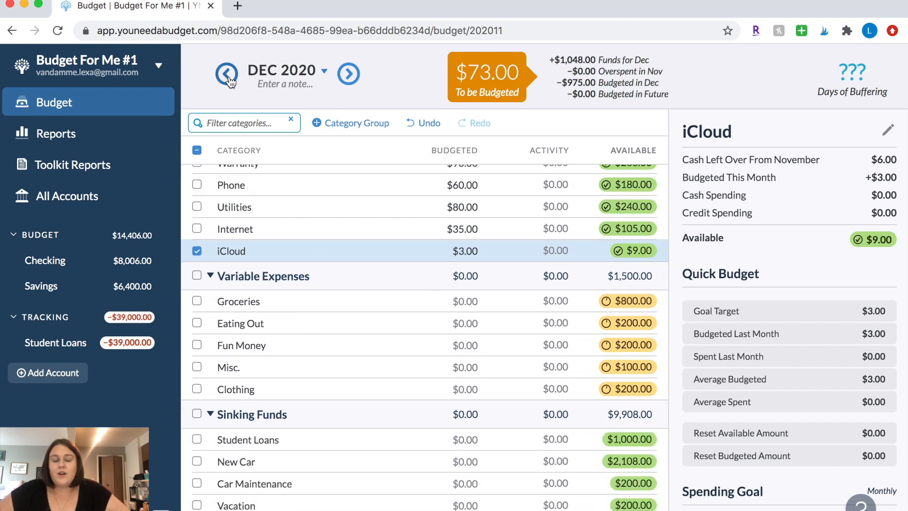
pyautogui.click(229, 79)
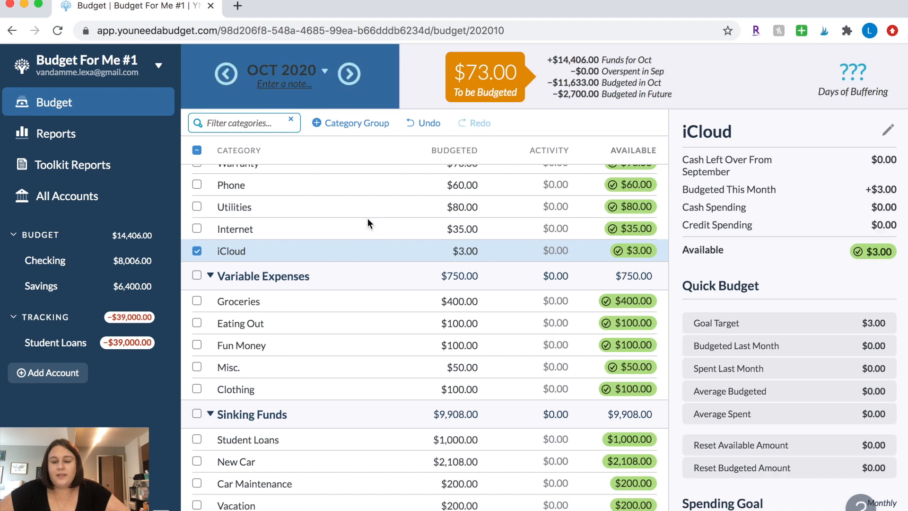
pyautogui.click(477, 457)
pyautogui.click(478, 457)
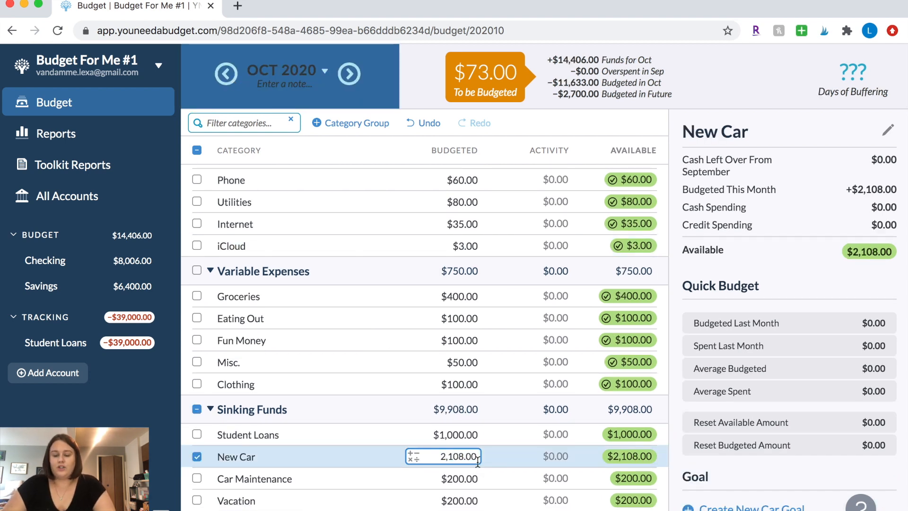
pyautogui.write('+73')
pyautogui.click(366, 438)
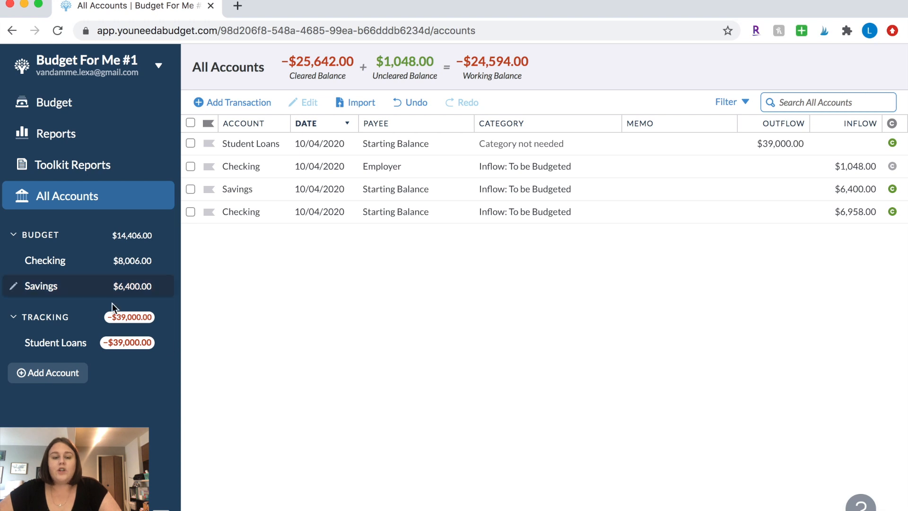
# Add an unlinked Asset account nicknamed Roth IRA with a current balance of 0.
pyautogui.click(62, 378)
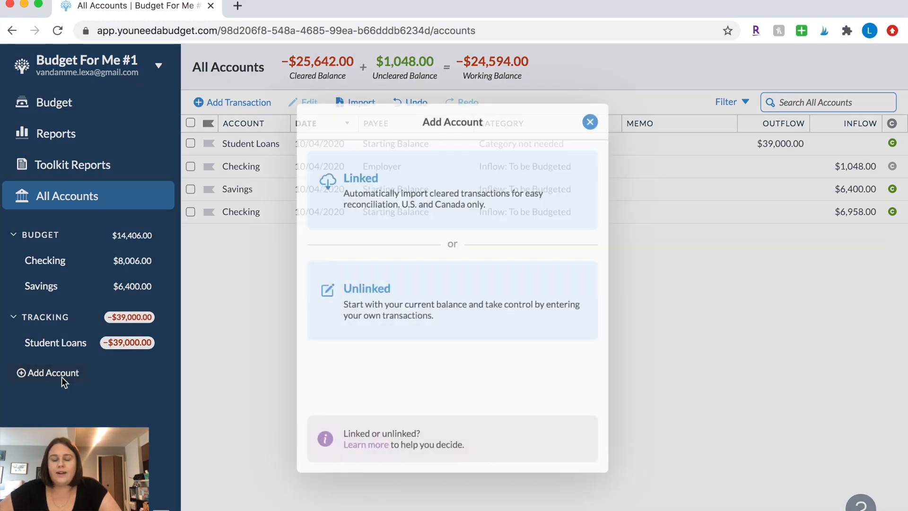
pyautogui.click(347, 288)
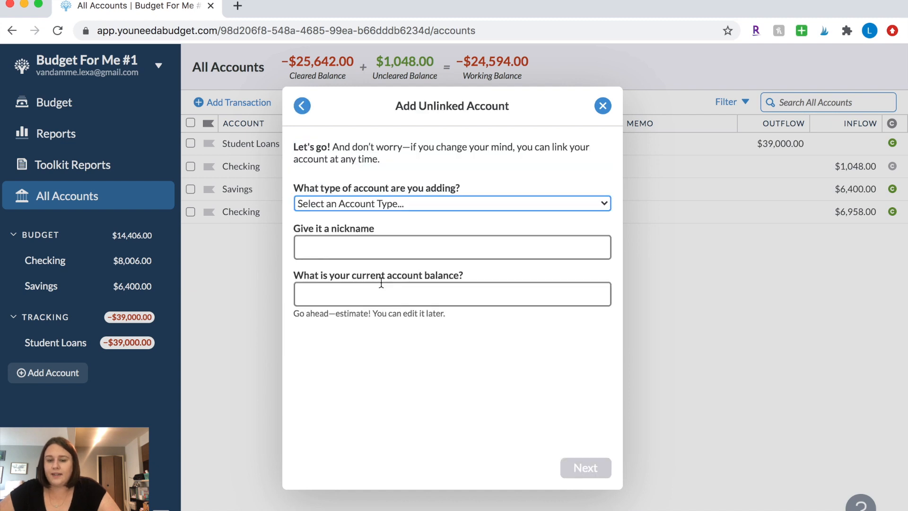
pyautogui.click(335, 204)
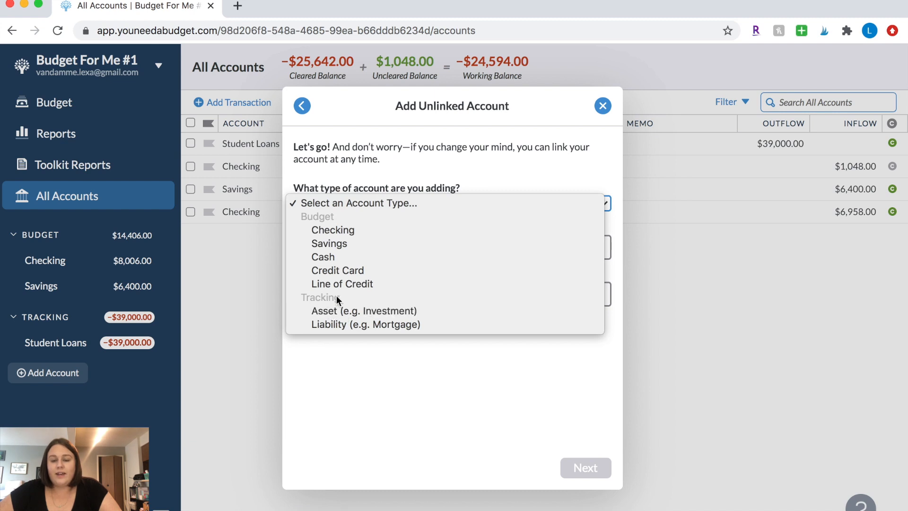
pyautogui.click(328, 313)
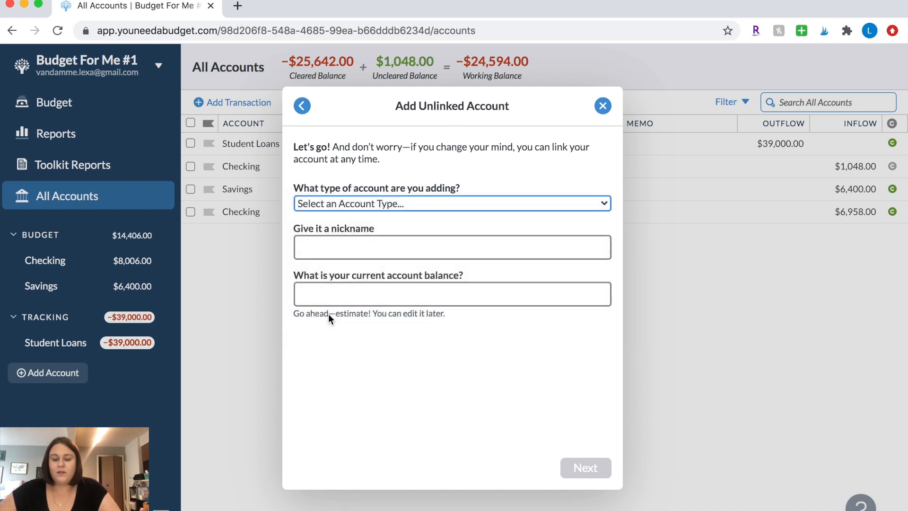
pyautogui.click(361, 251)
pyautogui.write('Roth IRA')
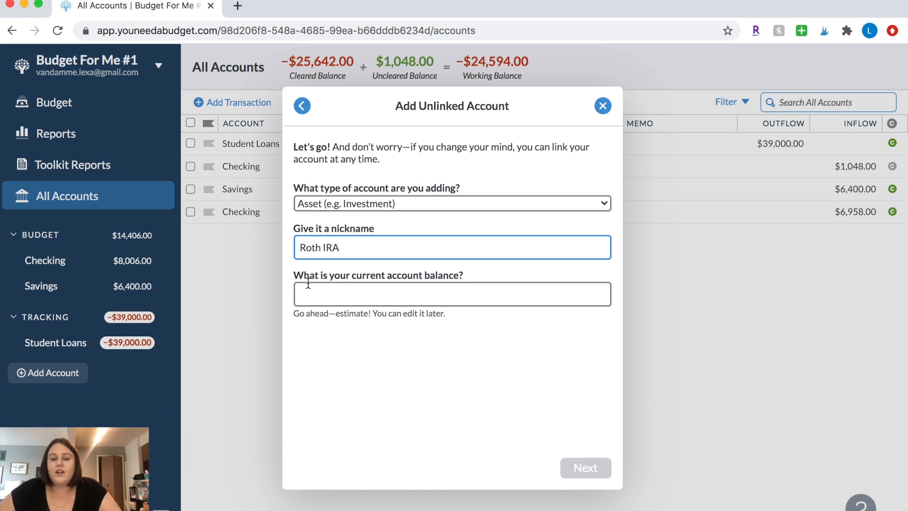
pyautogui.click(398, 298)
pyautogui.write('0')
pyautogui.click(586, 474)
pyautogui.click(586, 467)
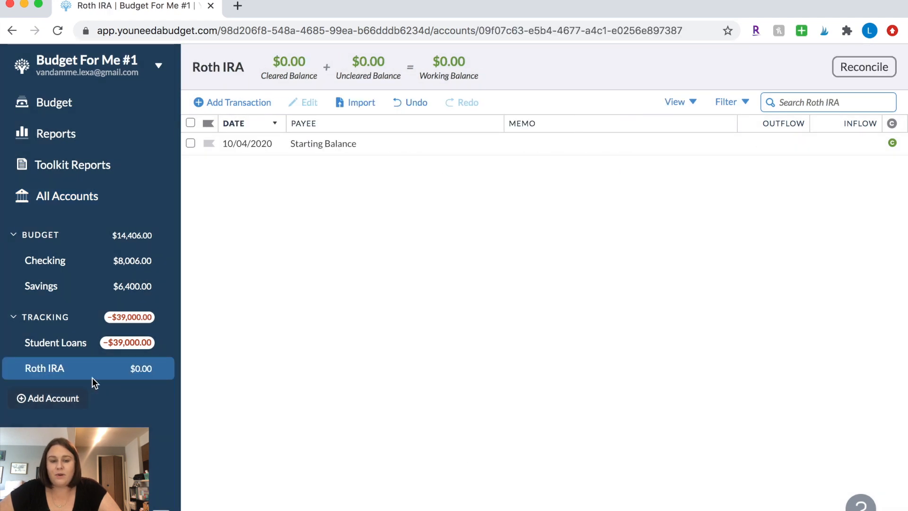
# Open the Savings account register.
pyautogui.click(87, 263)
pyautogui.click(86, 289)
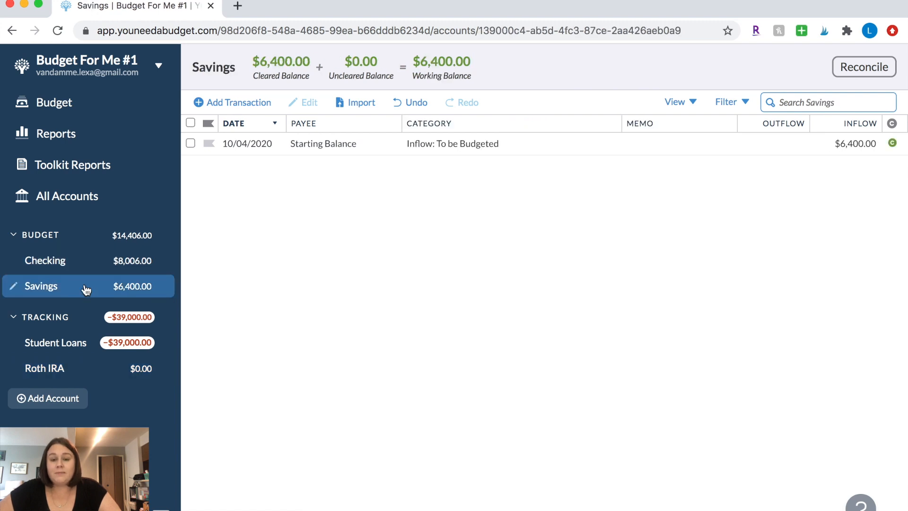
pyautogui.click(237, 105)
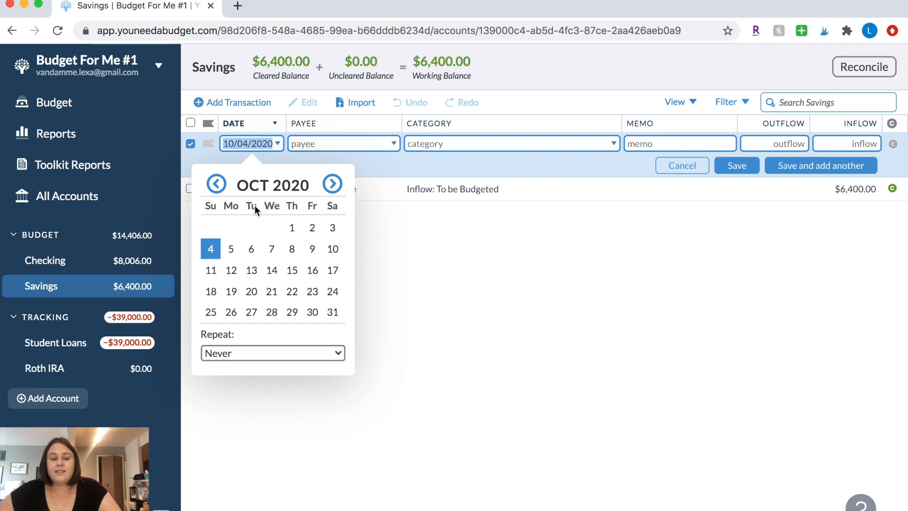
pyautogui.click(689, 166)
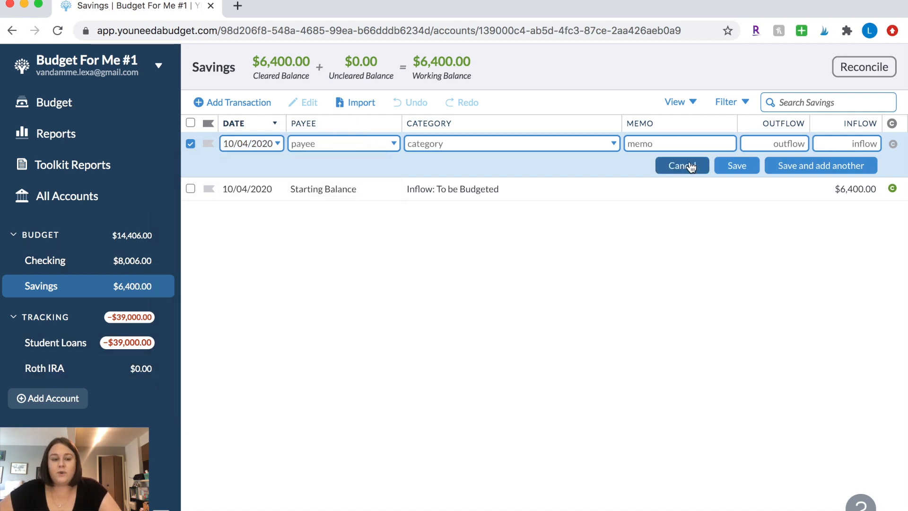
pyautogui.click(690, 166)
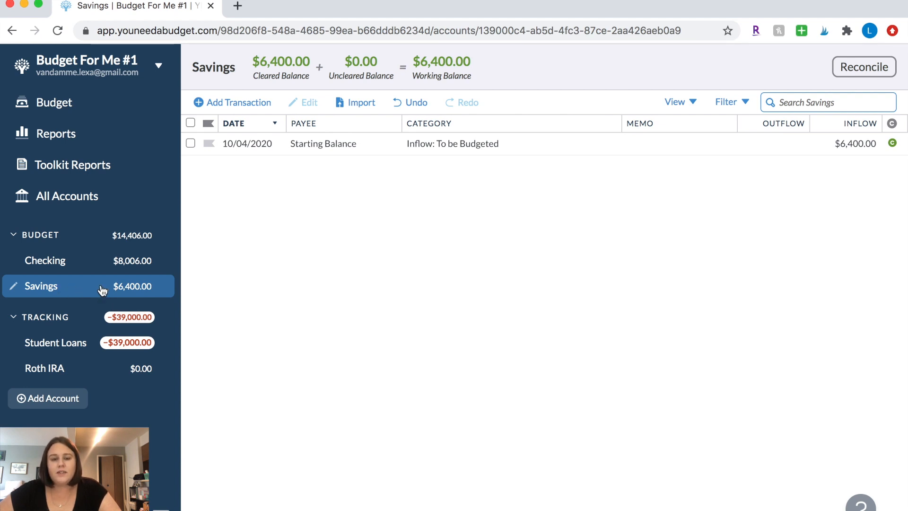
# Record a $2,000 transfer from Savings to Roth IRA, categorized as Emergency Fund with the memo "Roth IRA Contribution", and save it.
pyautogui.click(224, 105)
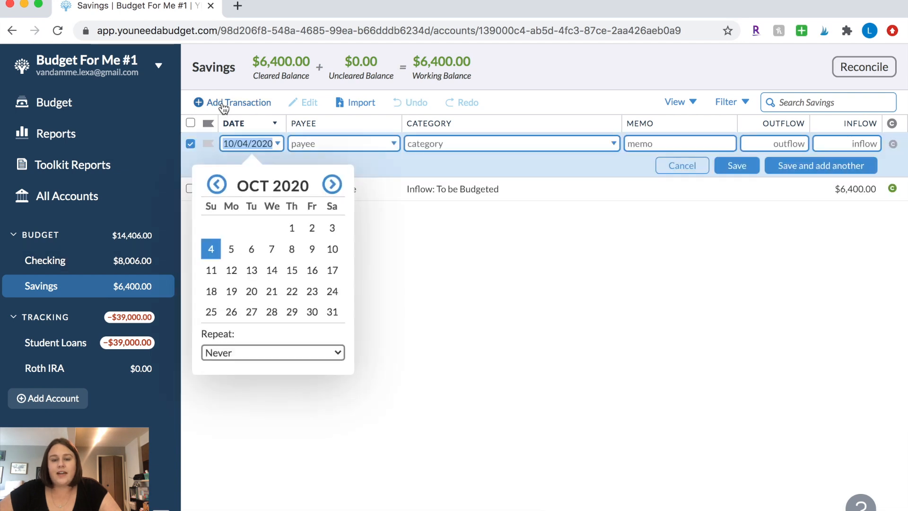
pyautogui.click(335, 146)
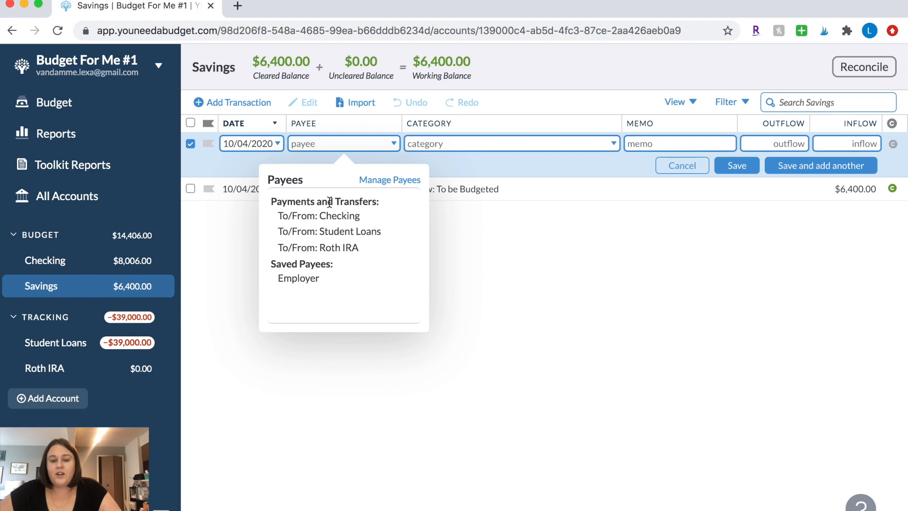
pyautogui.click(325, 255)
pyautogui.scroll(-6, 545, 282)
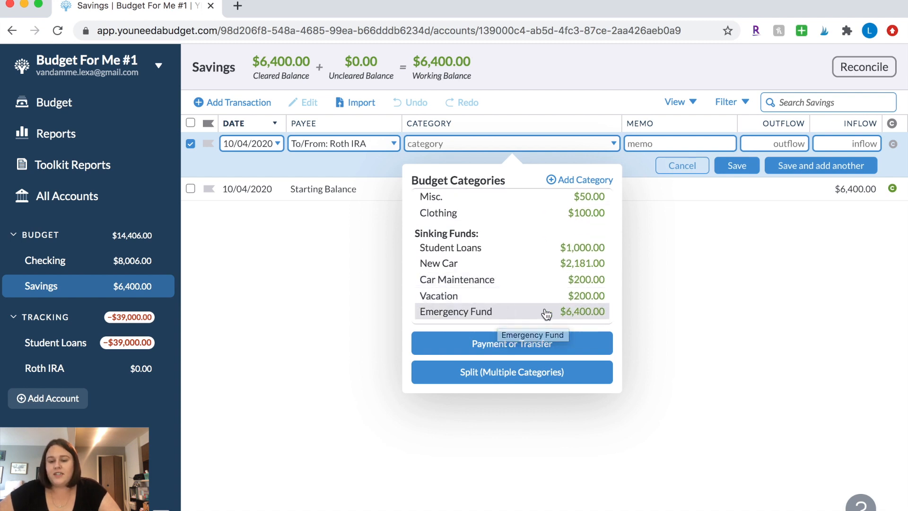
pyautogui.click(522, 317)
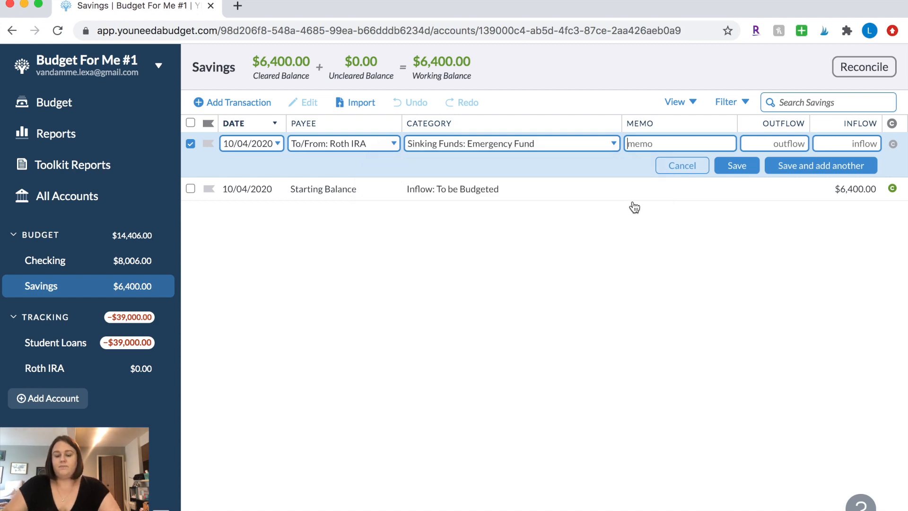
pyautogui.write('Roth IRA Contribution')
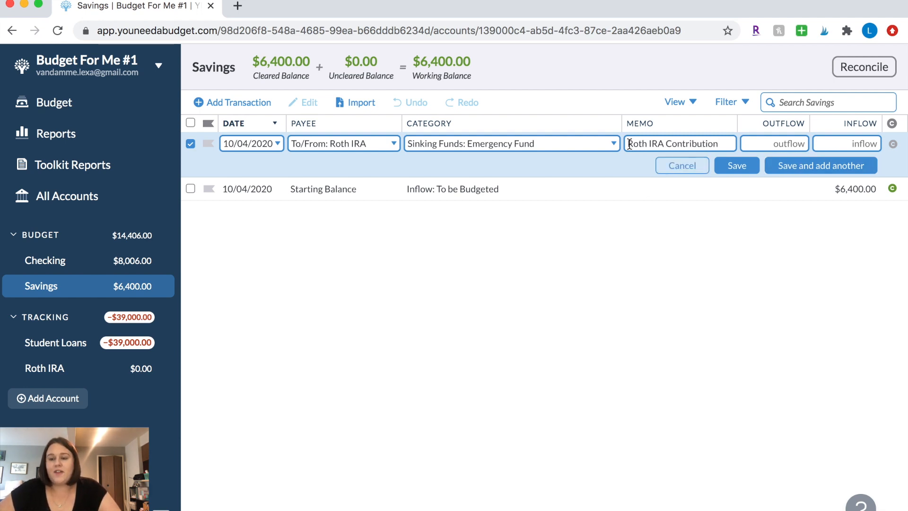
pyautogui.click(785, 144)
pyautogui.write('2')
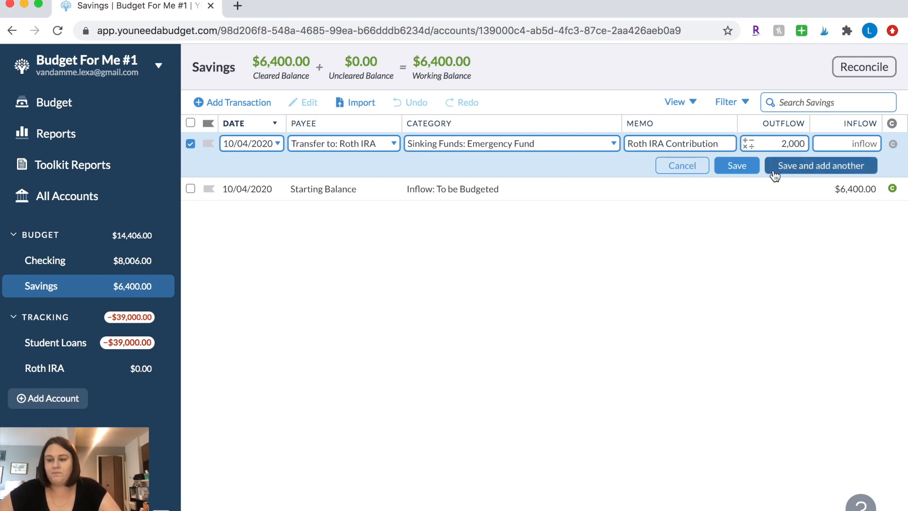
pyautogui.click(732, 170)
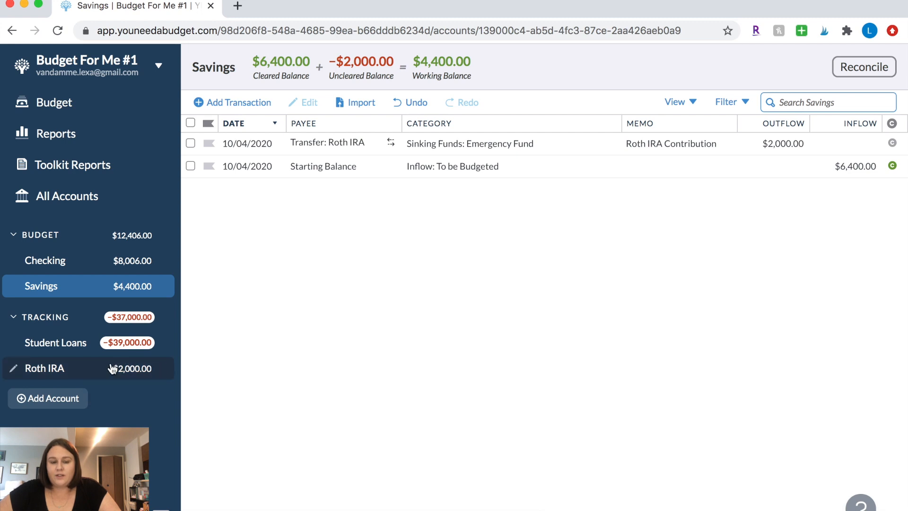
# Check the transfer in the Roth IRA register, and review its effect on the November and October 2020 budgets.
pyautogui.click(95, 373)
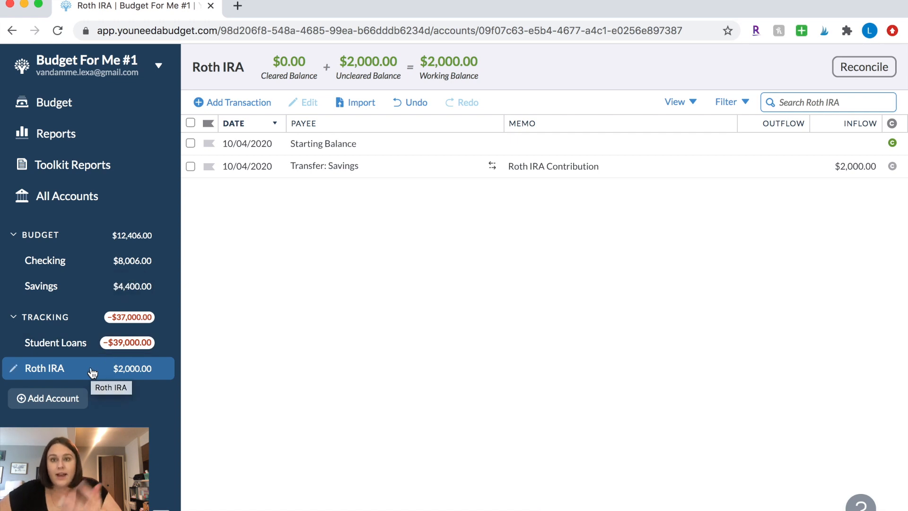
pyautogui.click(54, 102)
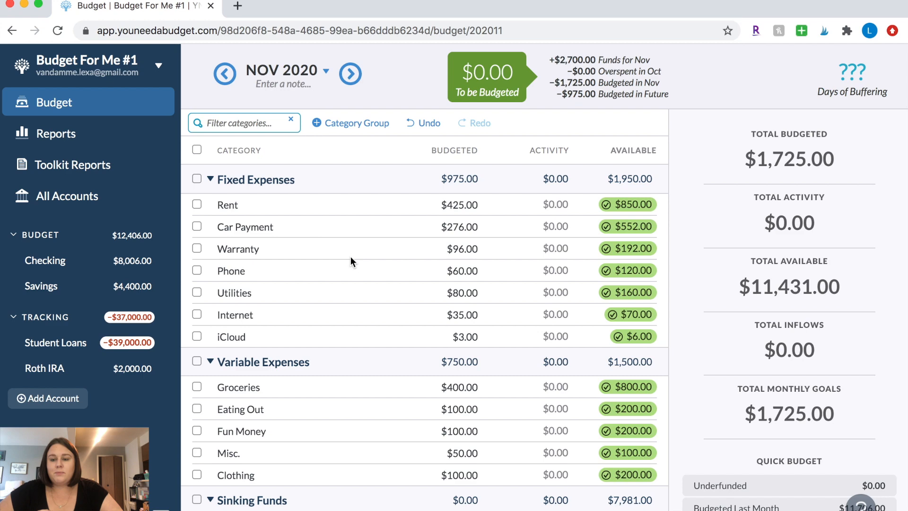
pyautogui.scroll(-4, 350, 259)
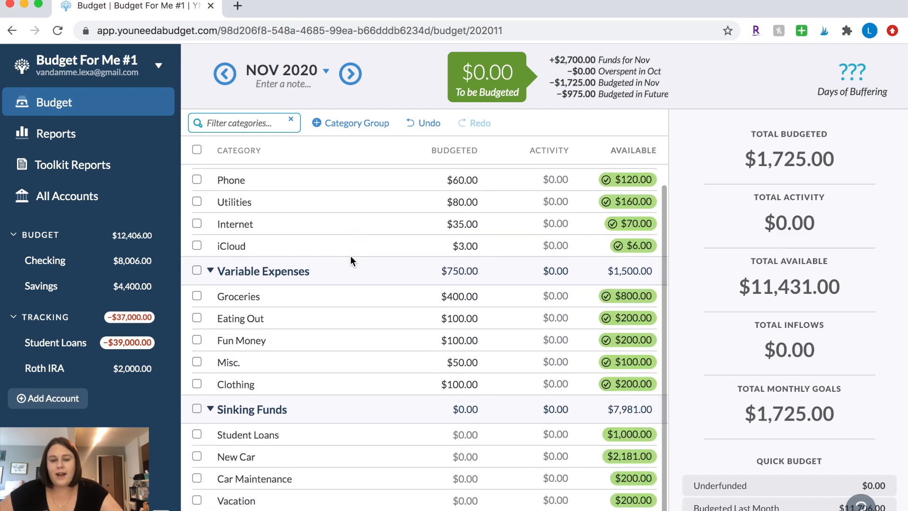
pyautogui.click(225, 74)
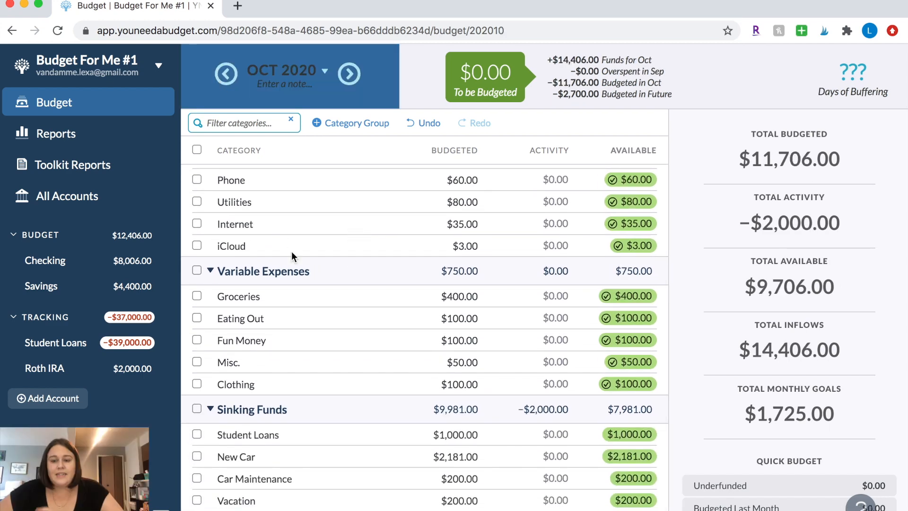
pyautogui.scroll(4, 291, 255)
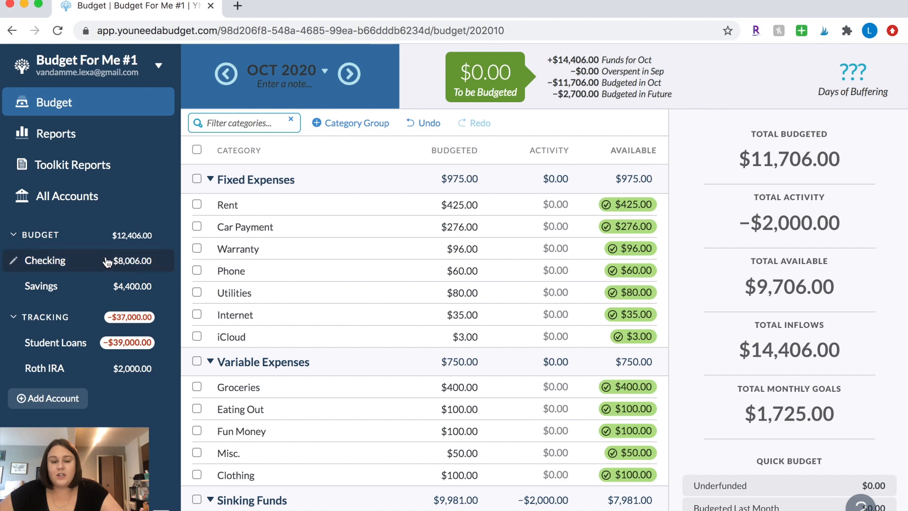
# Start a new transaction in the Checking account register.
pyautogui.click(94, 266)
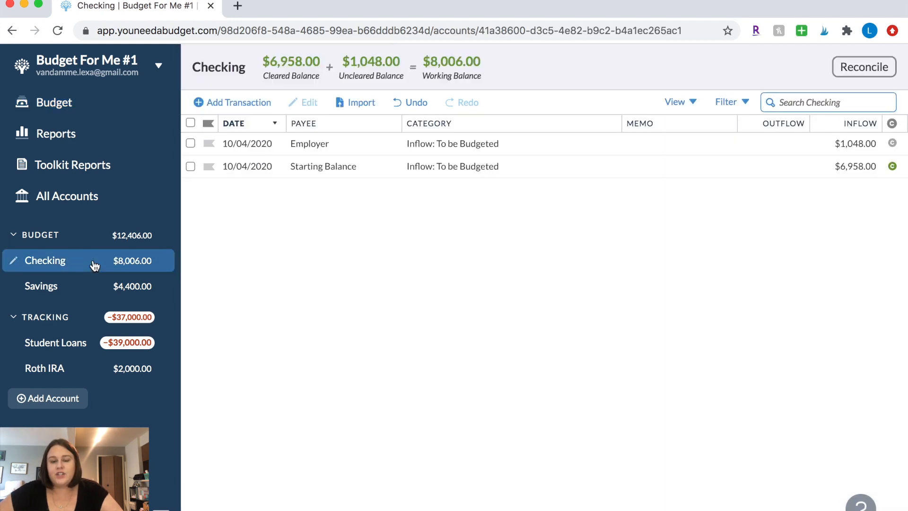
pyautogui.click(218, 103)
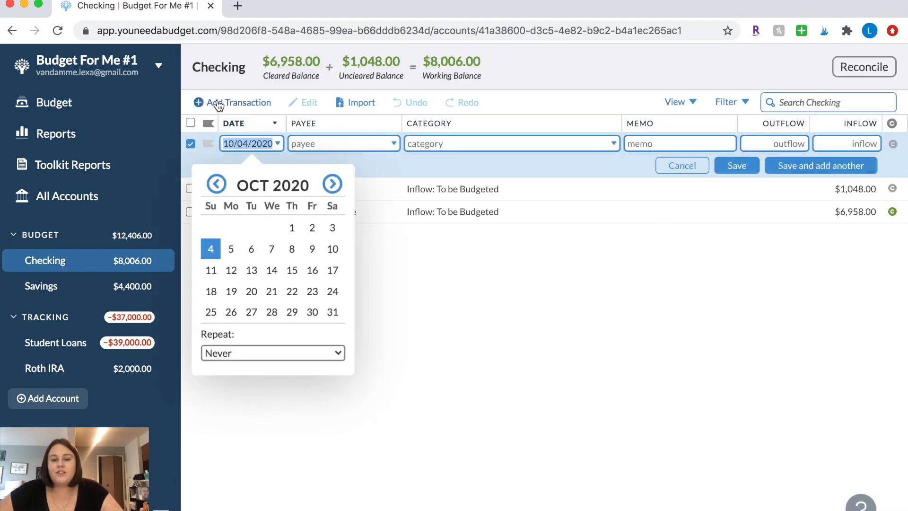